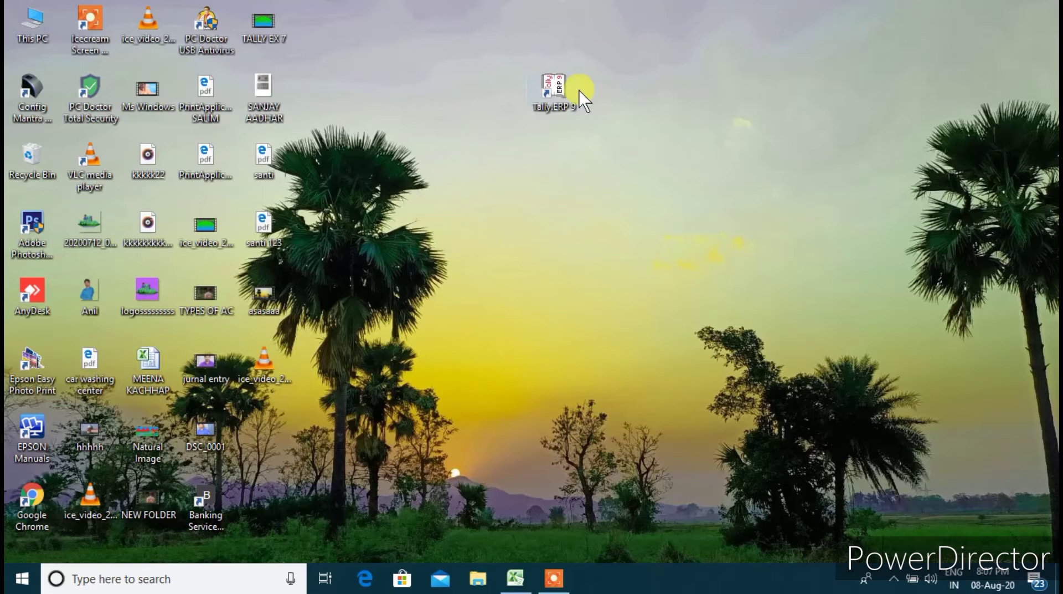
Launch Tally.ERP 9 from its desktop shortcut
double_click(555, 91)
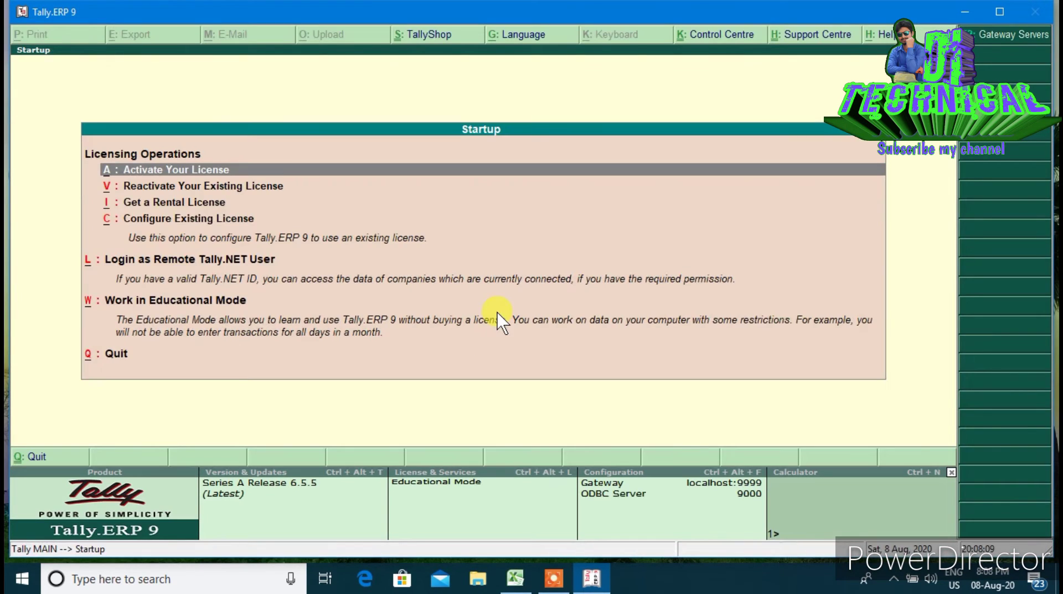
Work in Educational Mode and start a new company named DI TECHNICAL EX 7
key(Down)
key(Down)
key(Down)
key(Down)
key(Down)
key(Return)
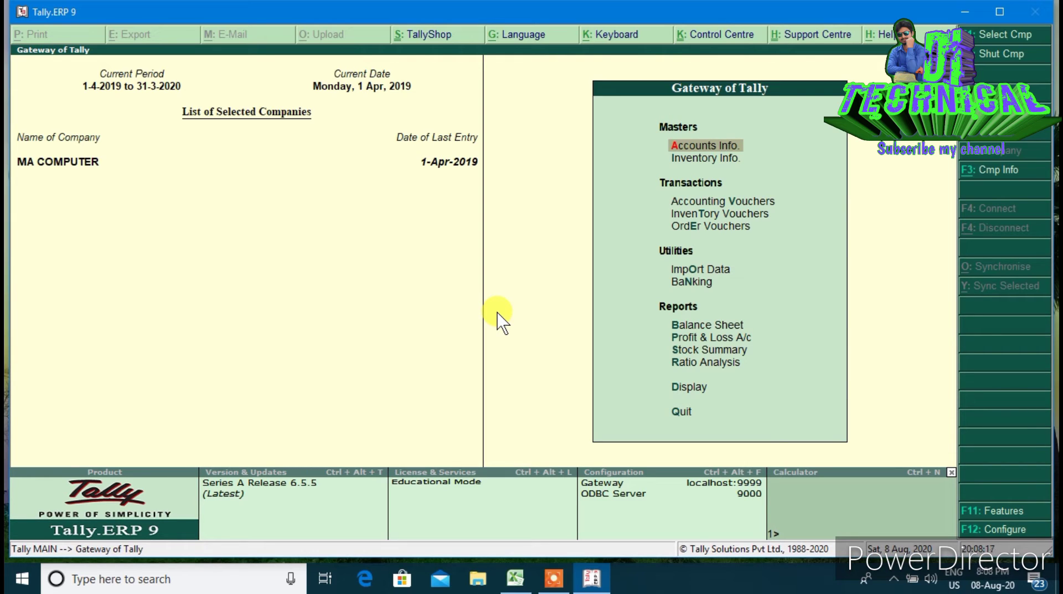
key(alt+F3)
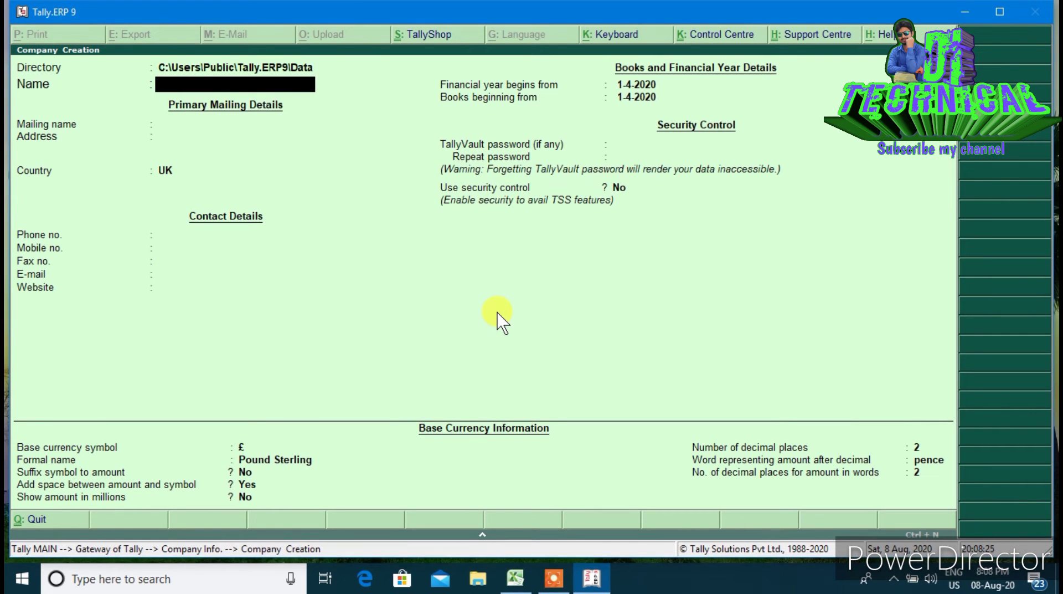
text(DI TECHNICAL)
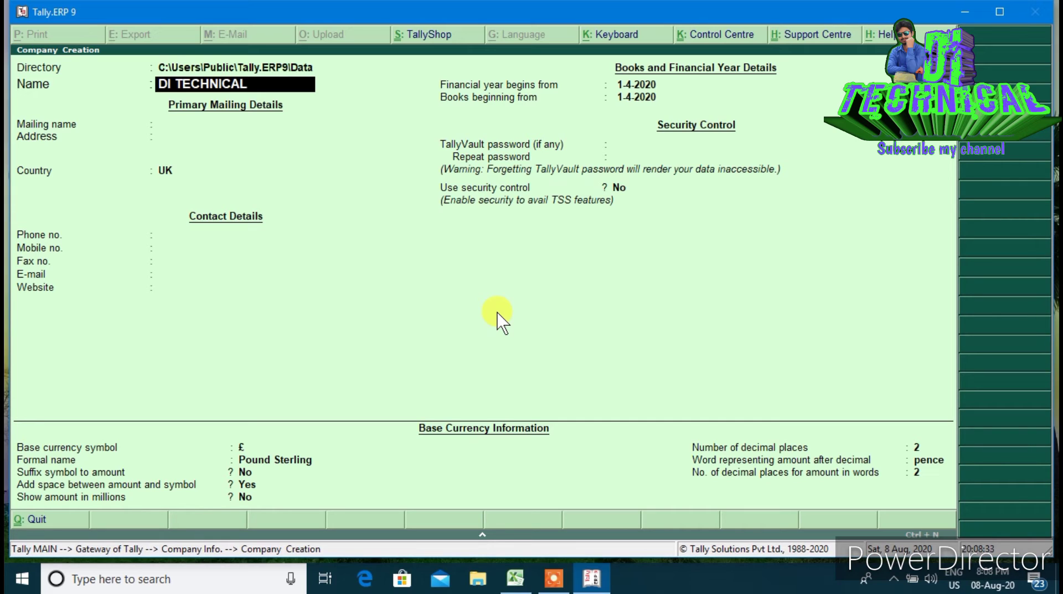
text( EX 7)
key(Return)
key(Return)
Enter the address lines DHURWA BUS STAND RANCHI, JHARKHAND, 834004 and a phone number line
text(DHURWA)
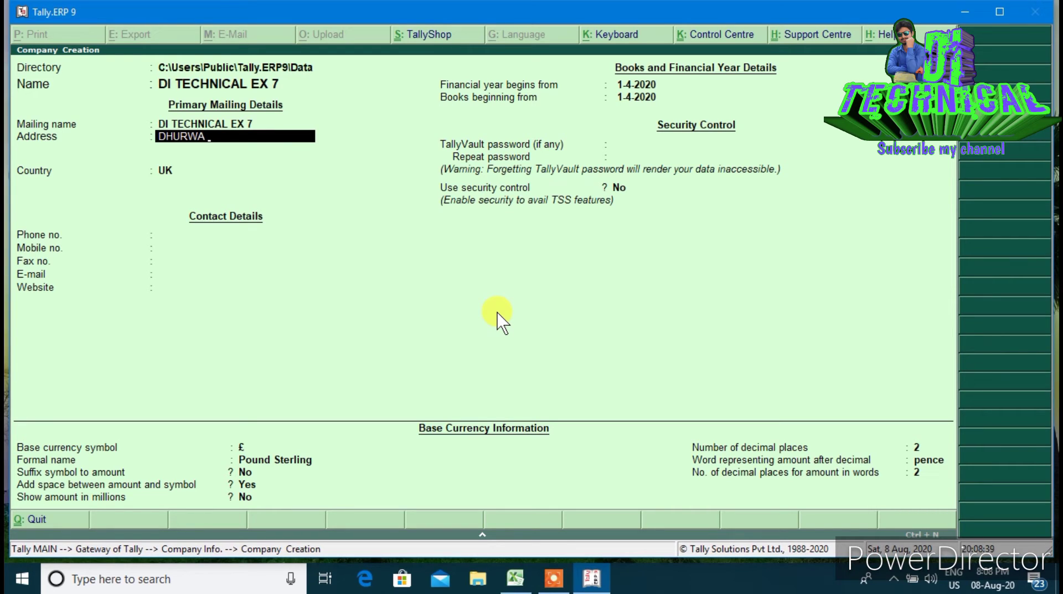
text( BUS STAND RANCHI)
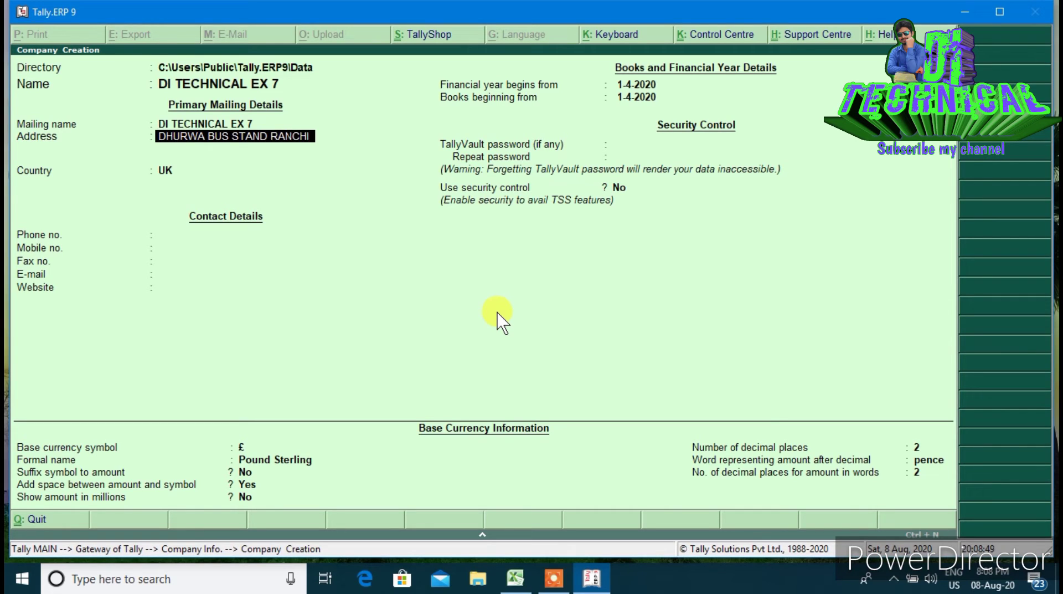
key(Return)
text(JHAR)
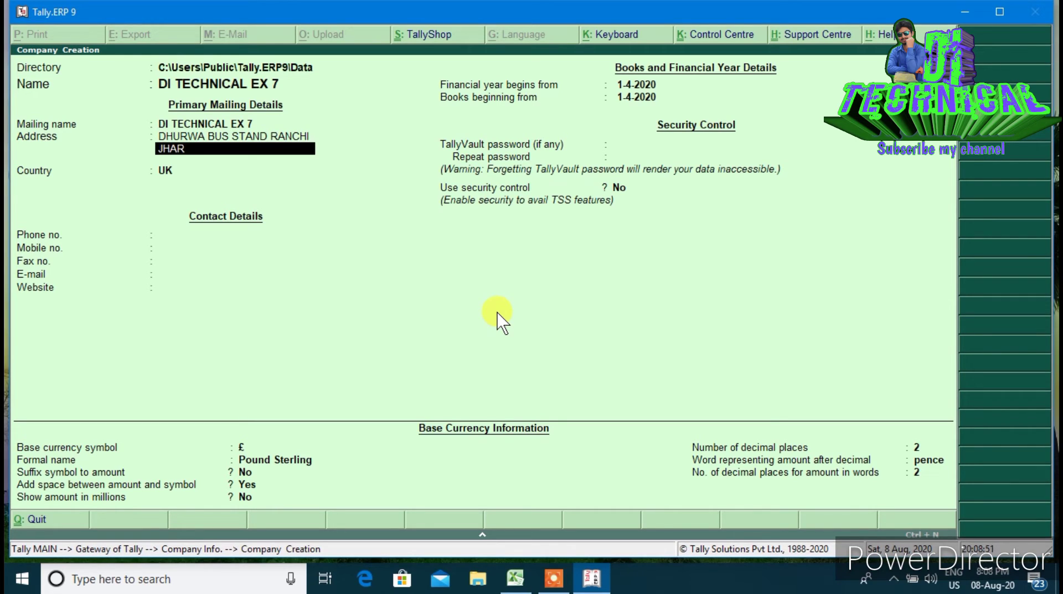
text(KHAND)
key(Return)
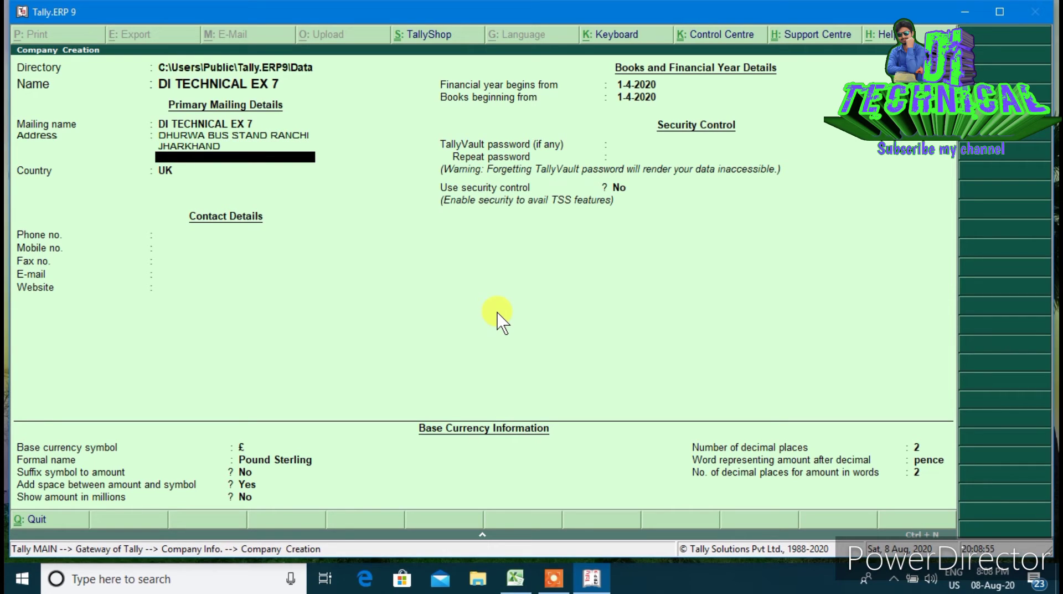
text(834004)
key(Return)
text(PHON)
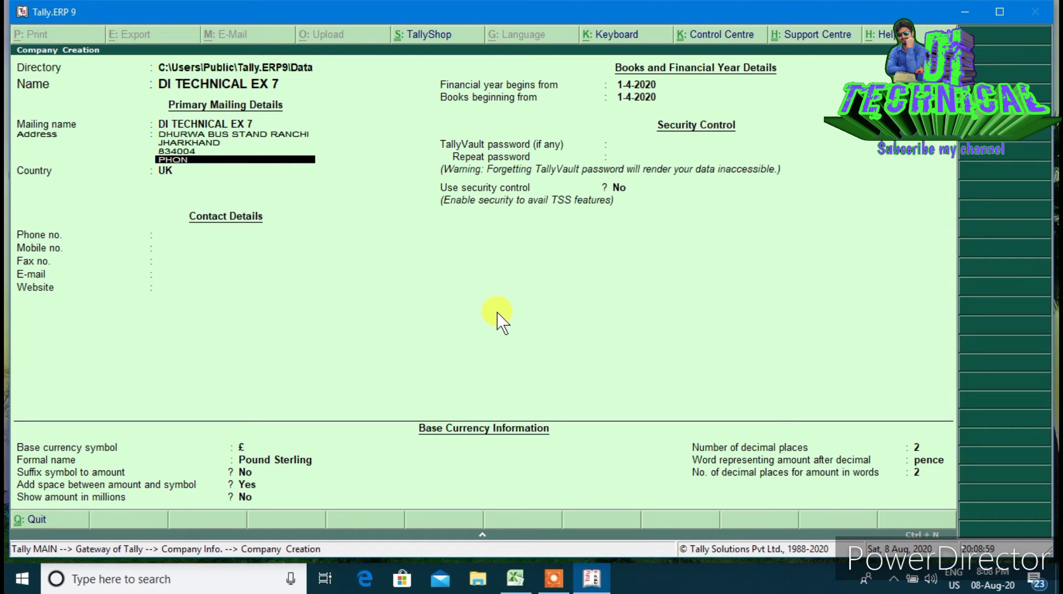
Set country India, state Jharkhand, pincode 834004, and enter the company's mobile number
key(Return)
key(Return)
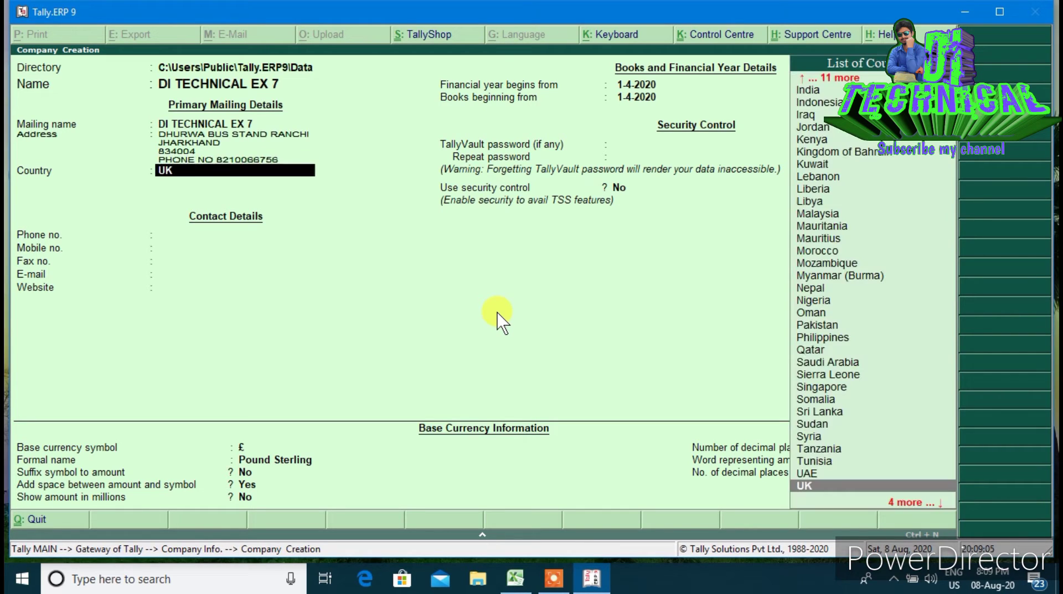
text(IN)
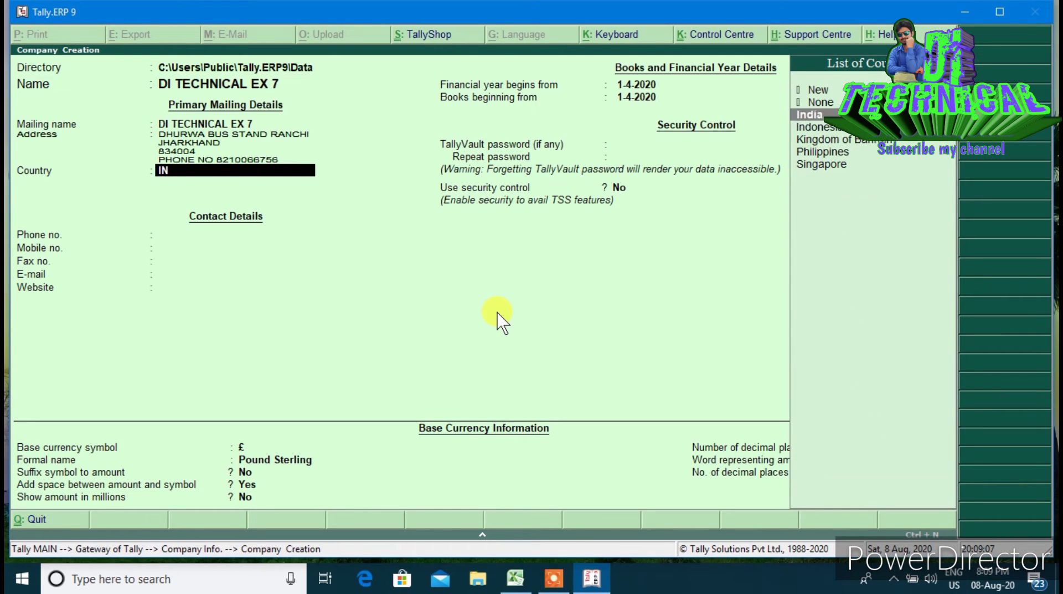
key(Return)
text(JH)
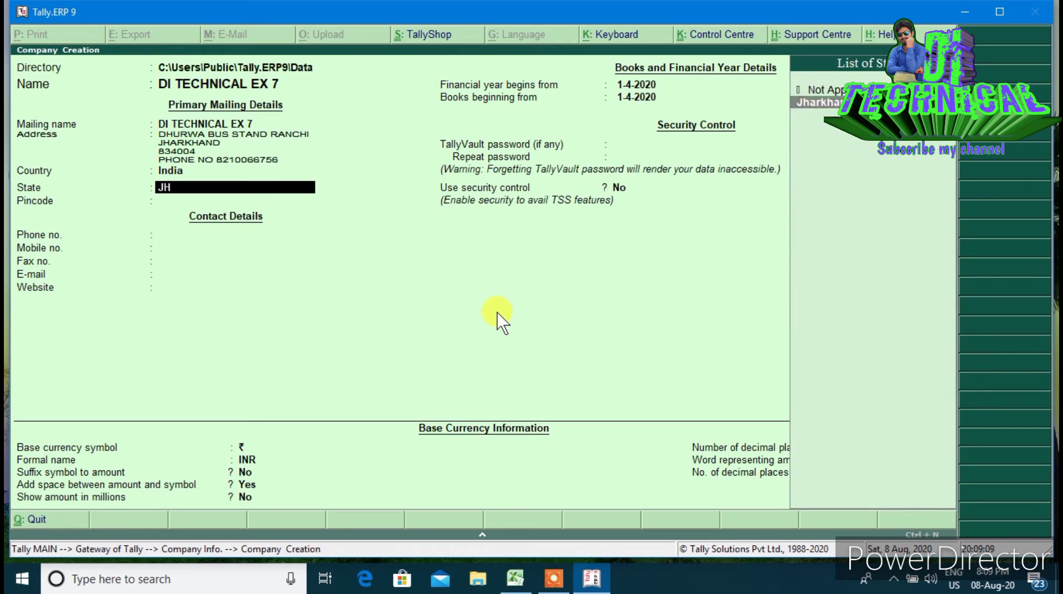
key(Return)
text(834004)
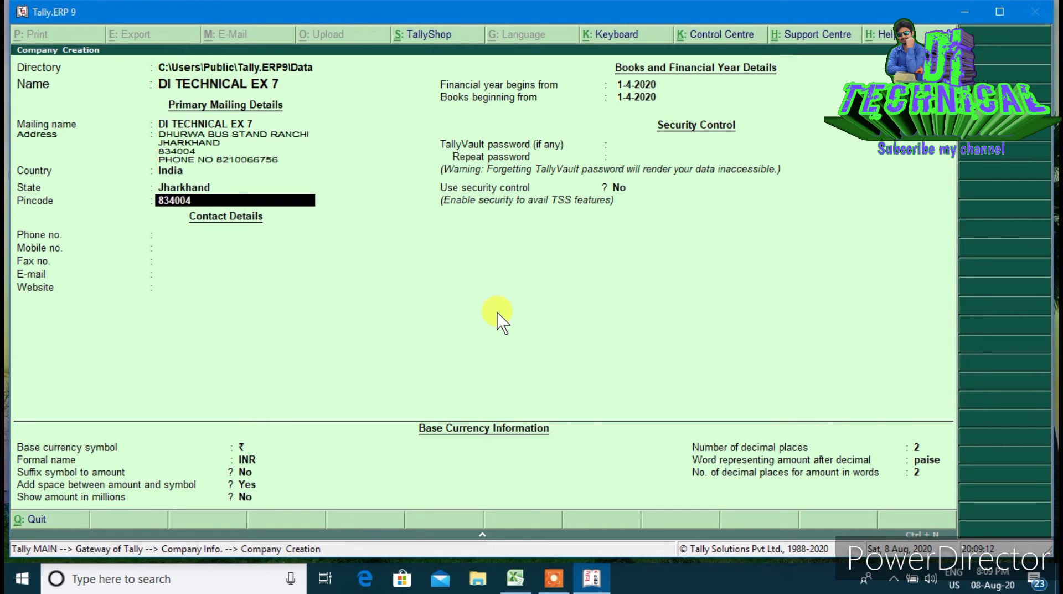
key(Return)
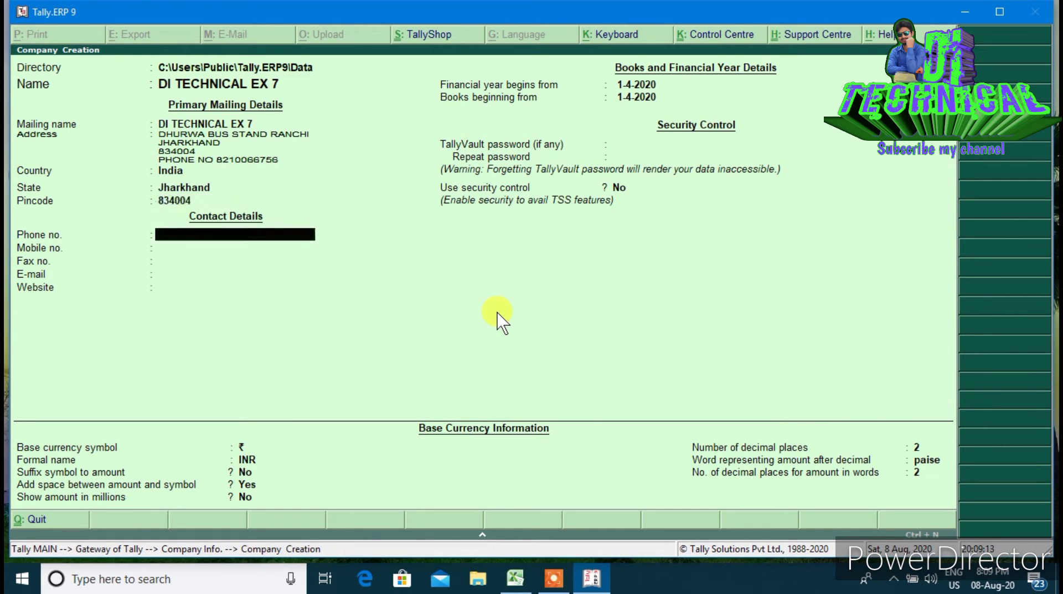
key(Return)
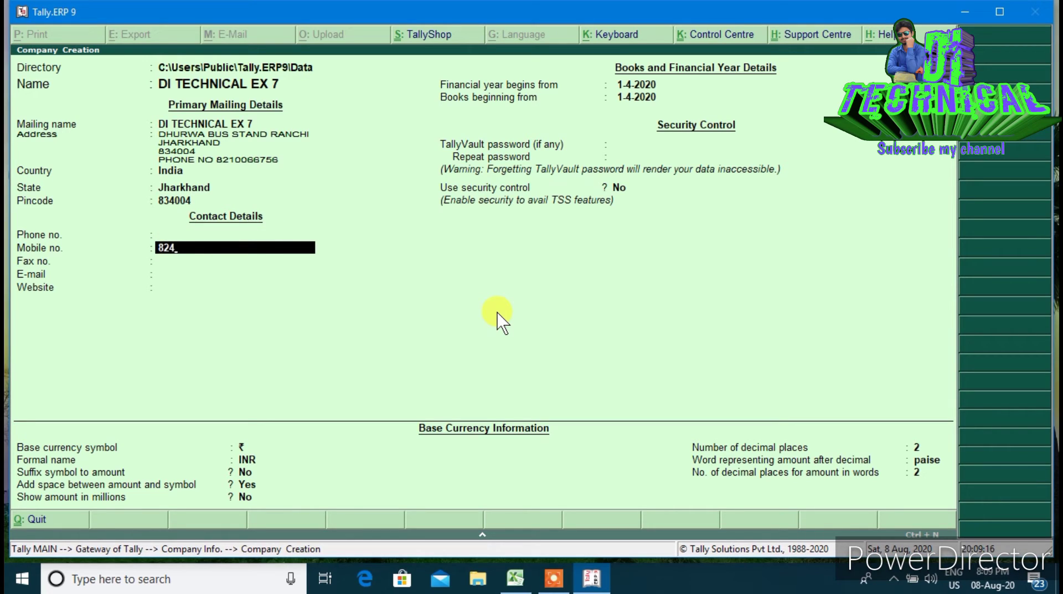
key(Return)
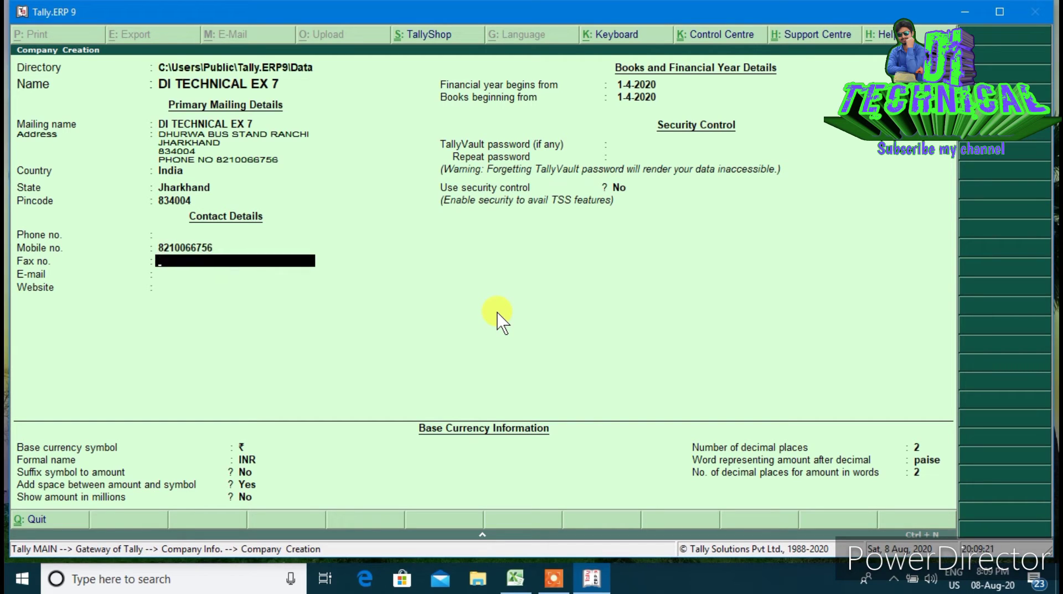
key(Return)
key(Return)
key(Return)
key(Return)
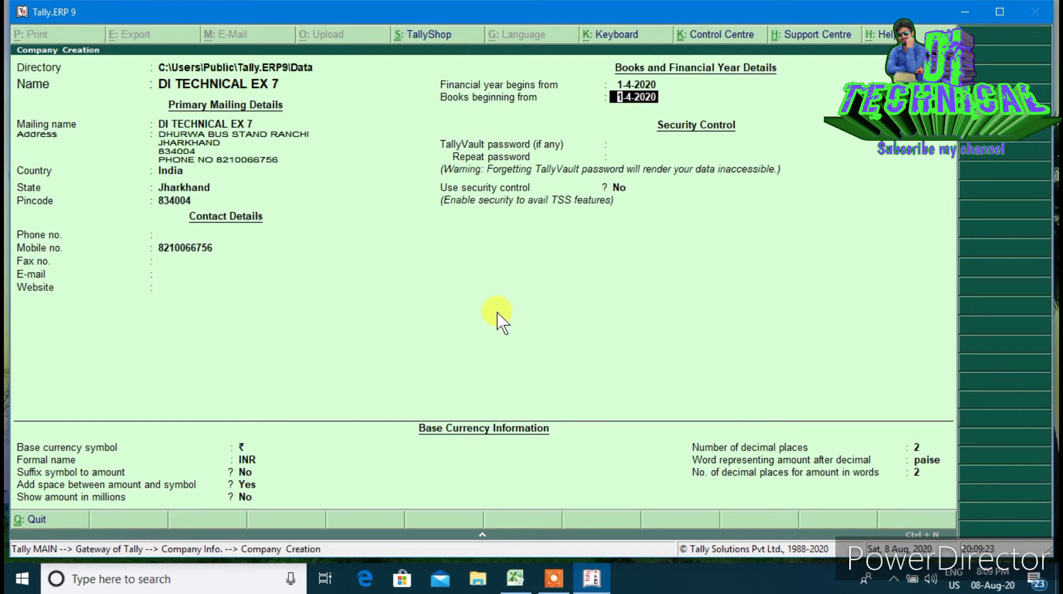
Keep the financial year and books beginning dates and accept the new company
key(Up)
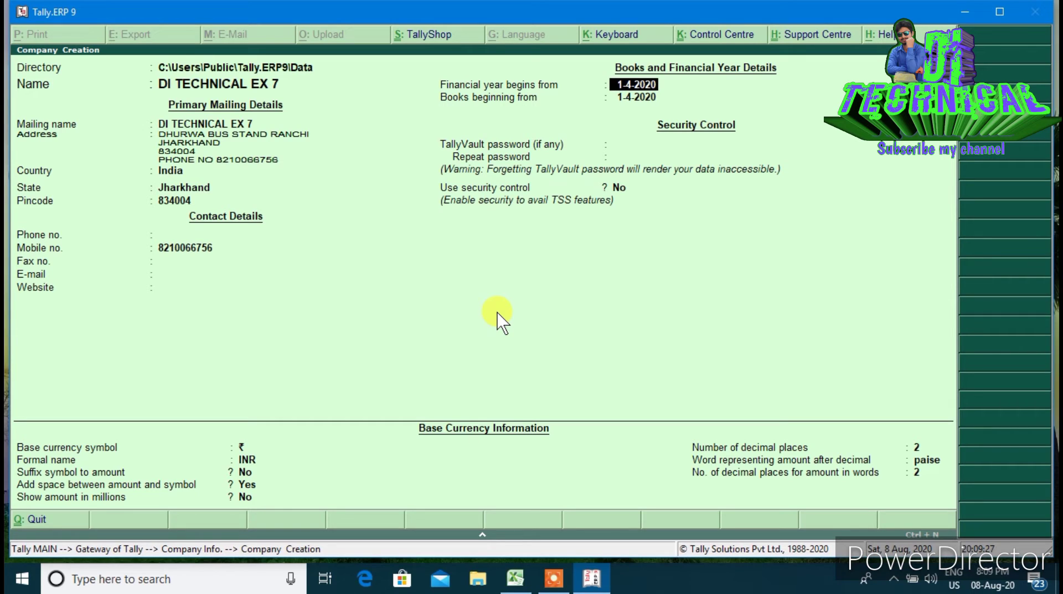
key(Return)
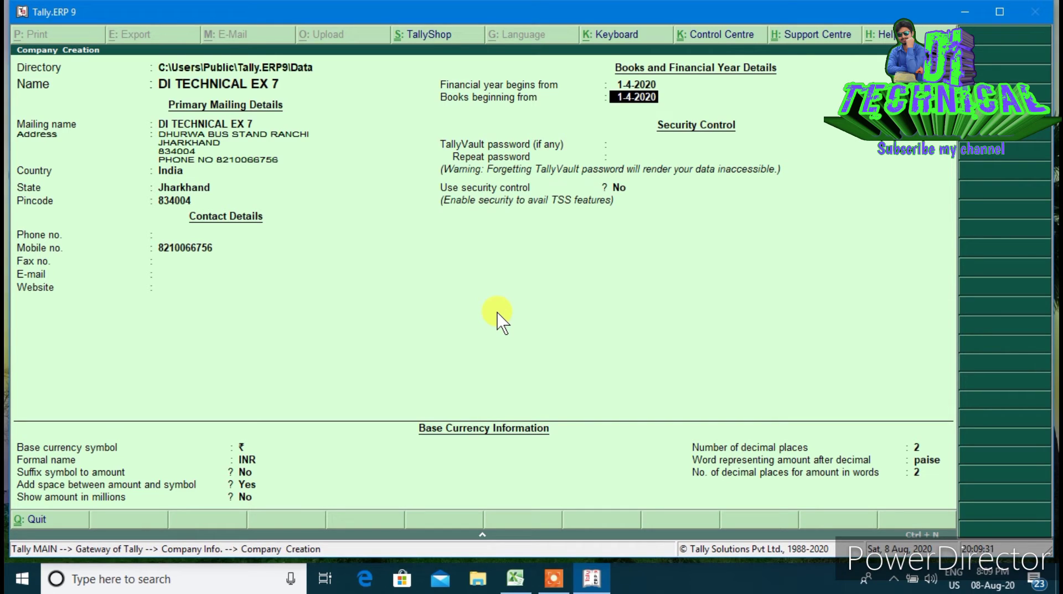
key(Return)
key(Return)
key(Return)
key(Return)
key(Return)
key(Return)
key(Return)
key(Return)
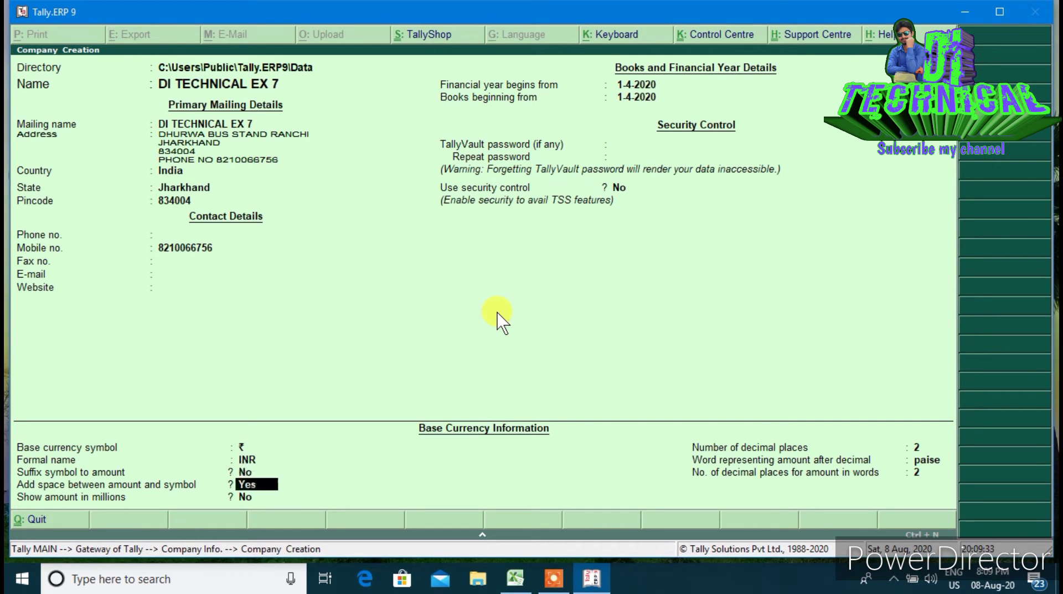
key(Return)
key(Return)
key(Return)
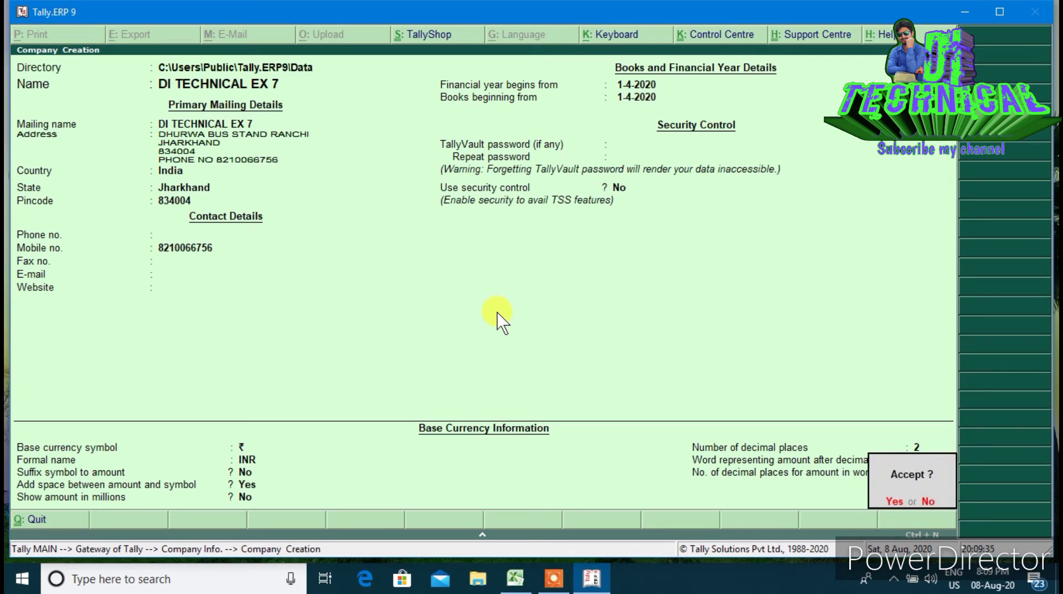
key(Return)
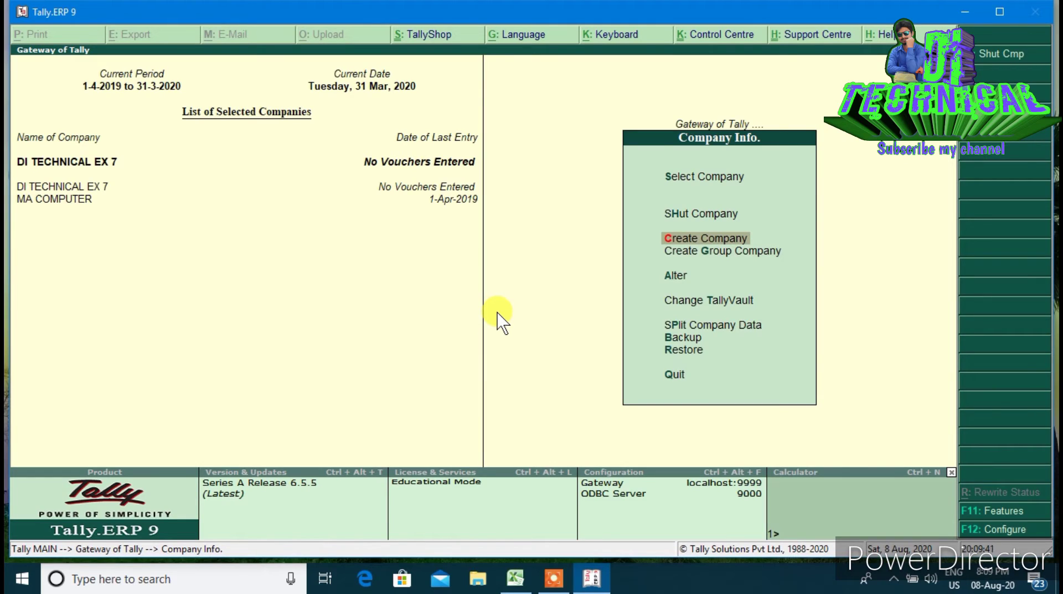
Set Integrate accounts and inventory to No in F11 inventory features, then return to Gateway
key(Escape)
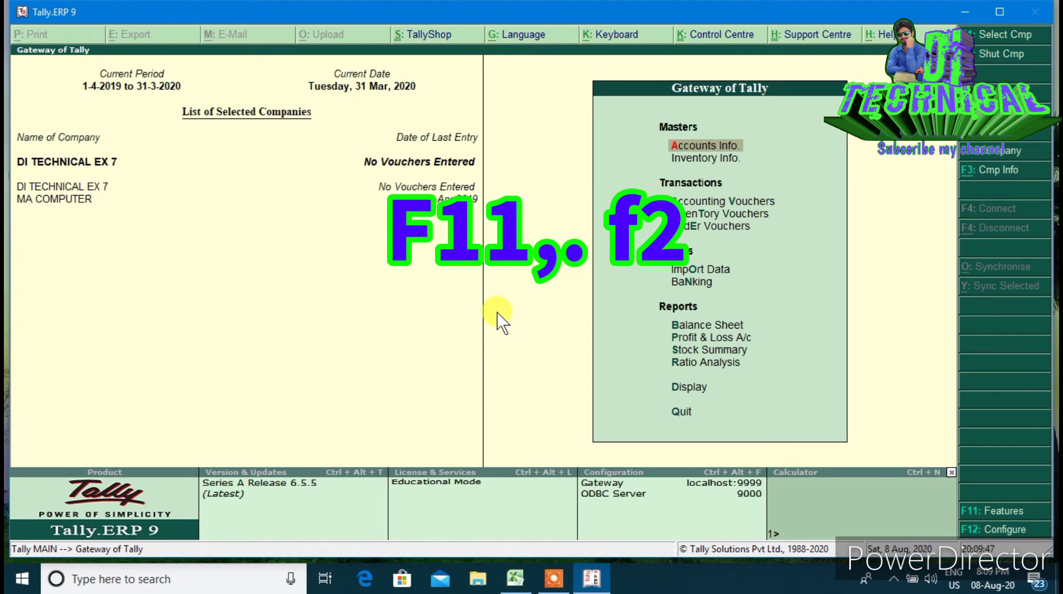
key(F11)
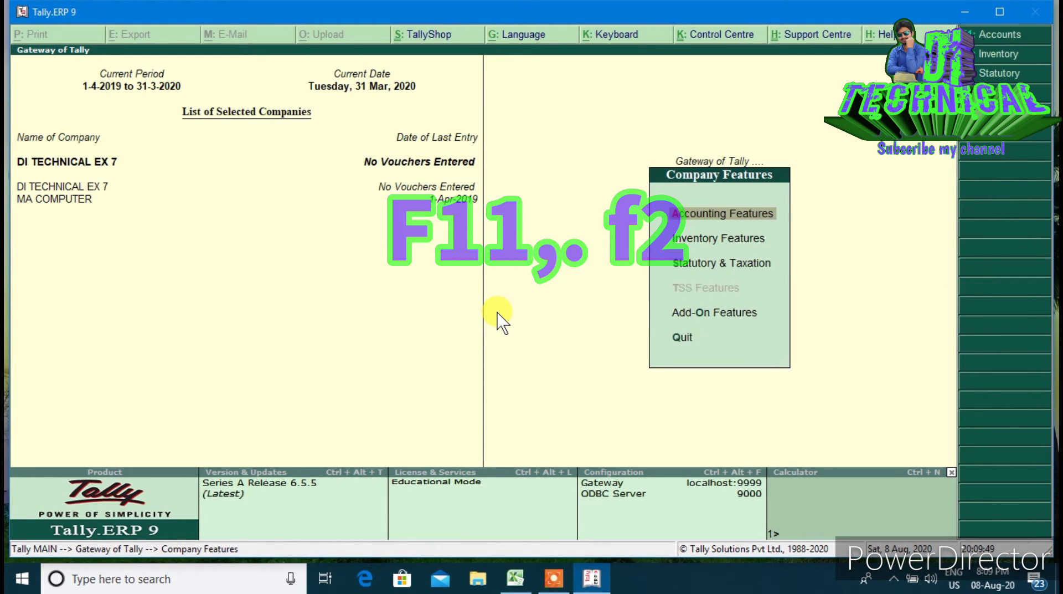
key(F2)
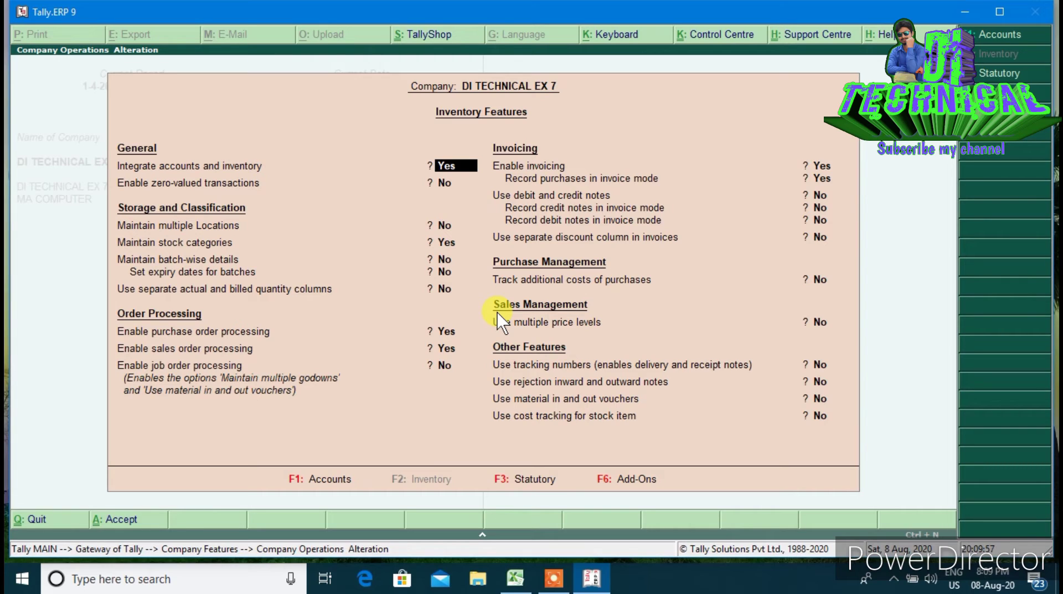
text(N)
key(Return)
key(Return)
key(Return)
key(Return)
key(Return)
key(Return)
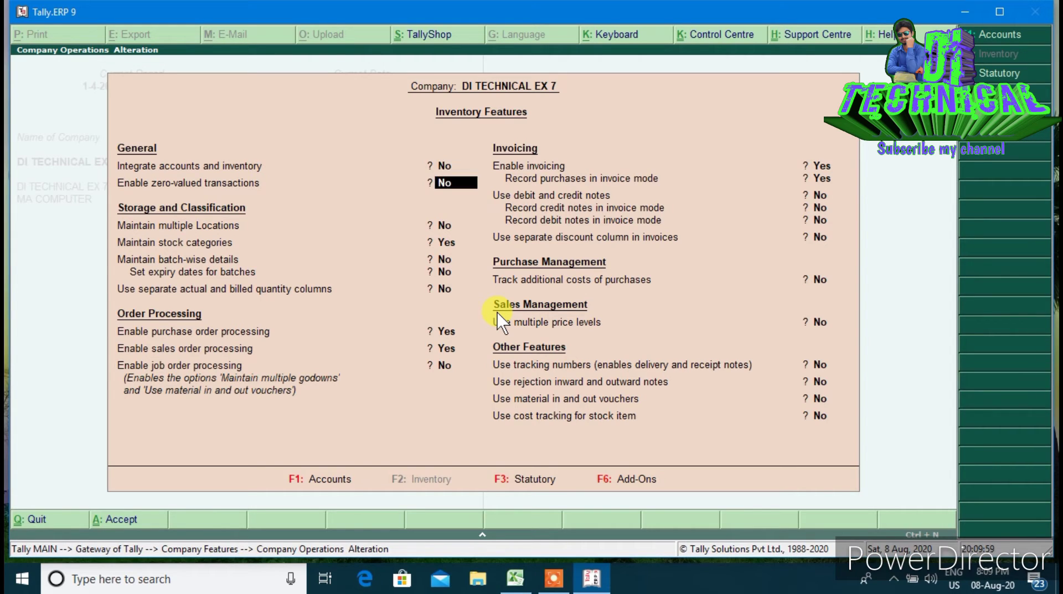
key(Return)
key(Return)
key(Return)
key(Return)
key(Return)
key(Return)
key(Return)
key(Return)
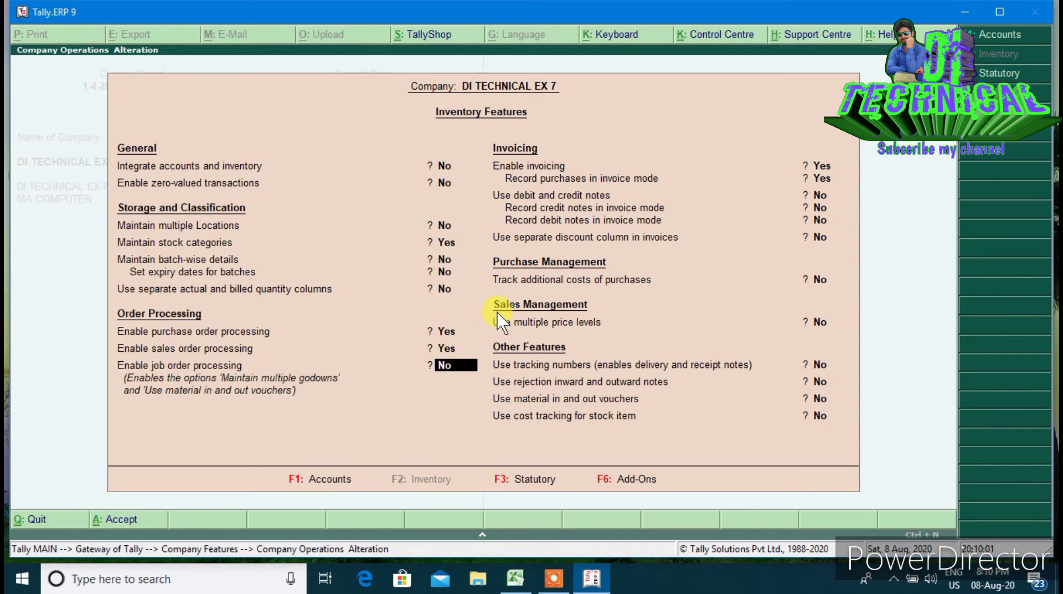
key(Return)
key(Return)
key(Return)
key(Return)
key(Return)
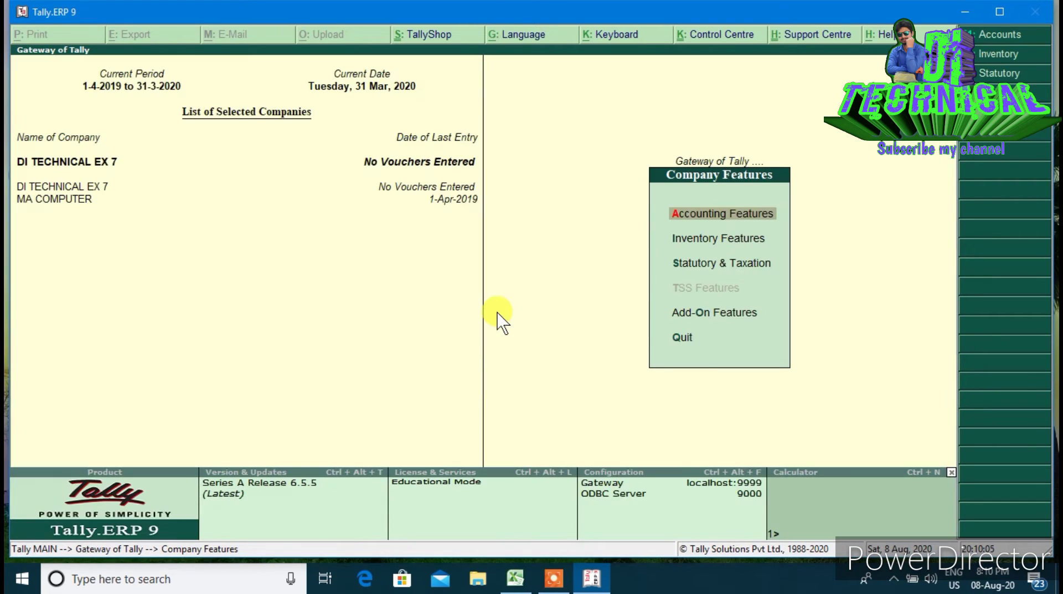
key(Escape)
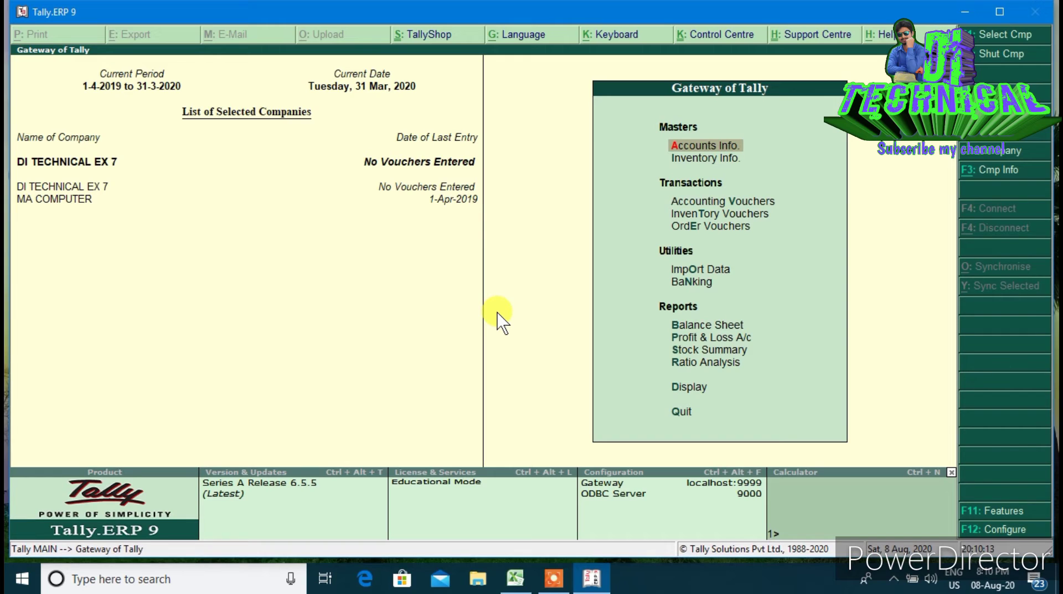
Create ledger PURCHASE A/C under Purchase Accounts with an 18,000 Dr opening balance
key(Return)
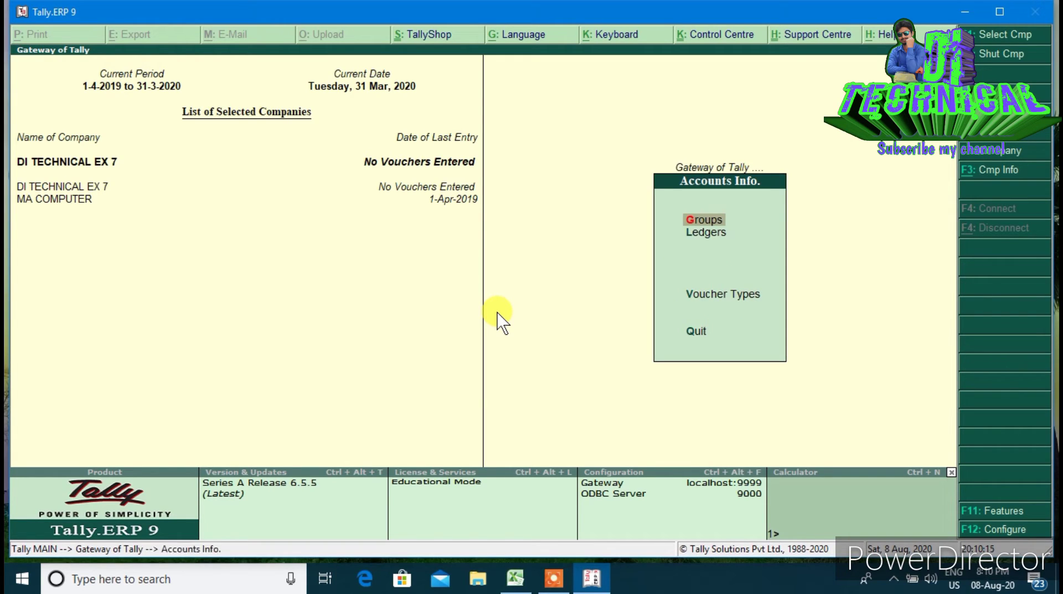
key(Down)
key(Return)
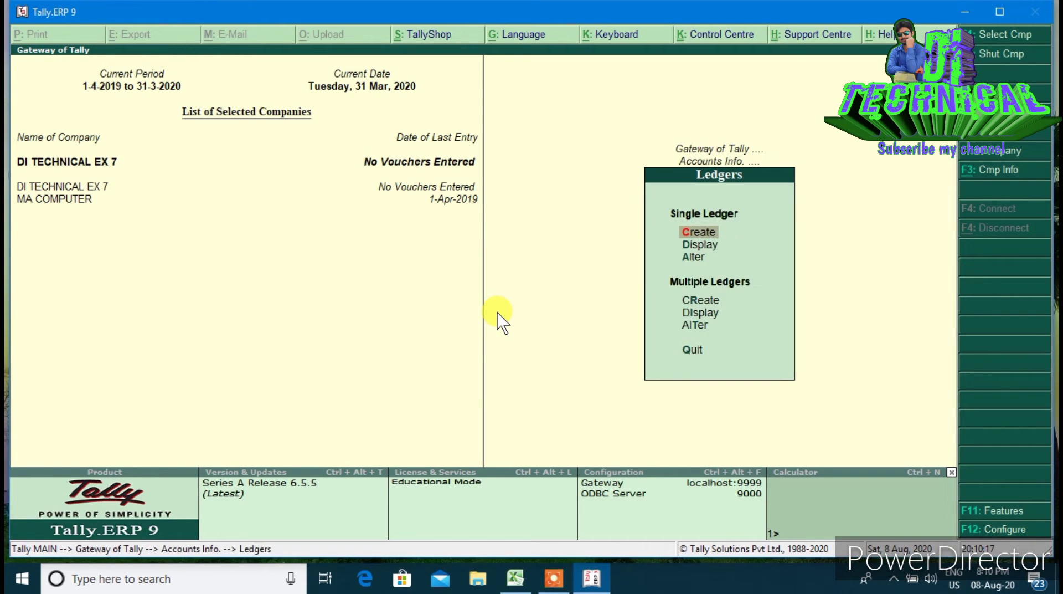
key(Return)
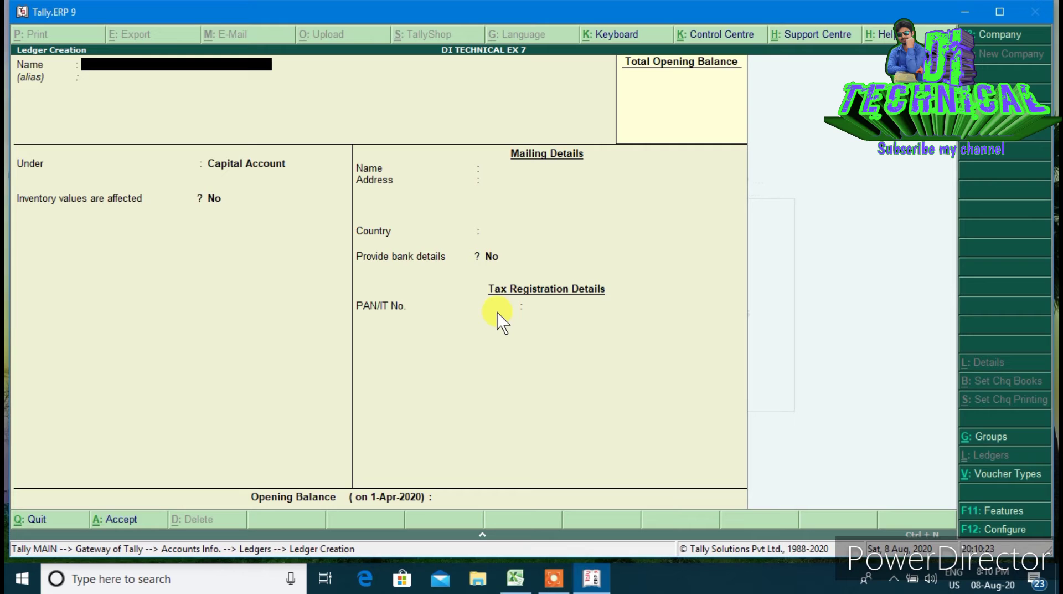
text(PURCHASEA)
key(BackSpace)
text(A/C)
key(Return)
key(Return)
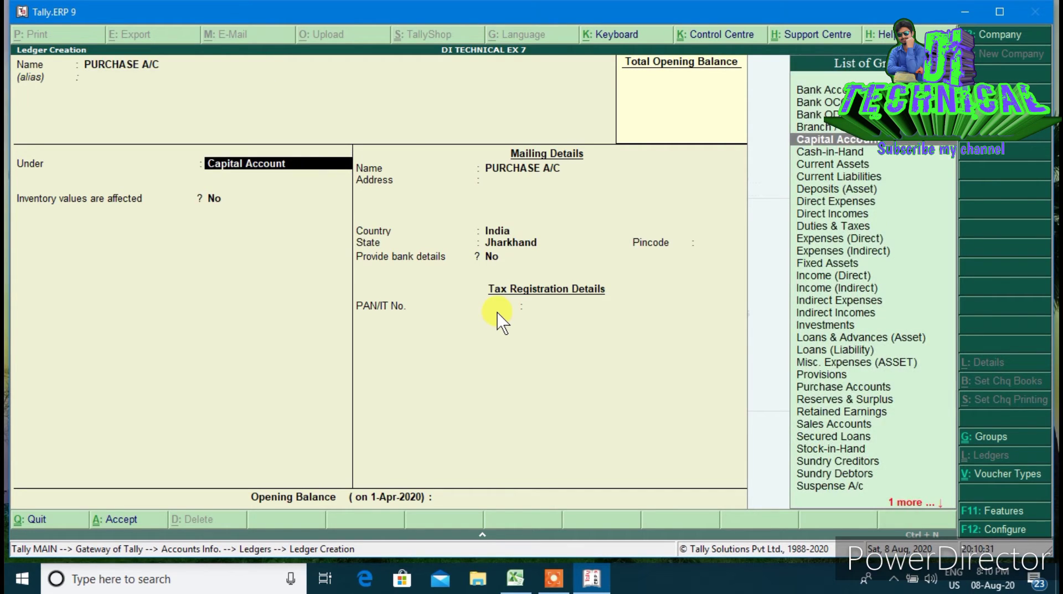
text(PU)
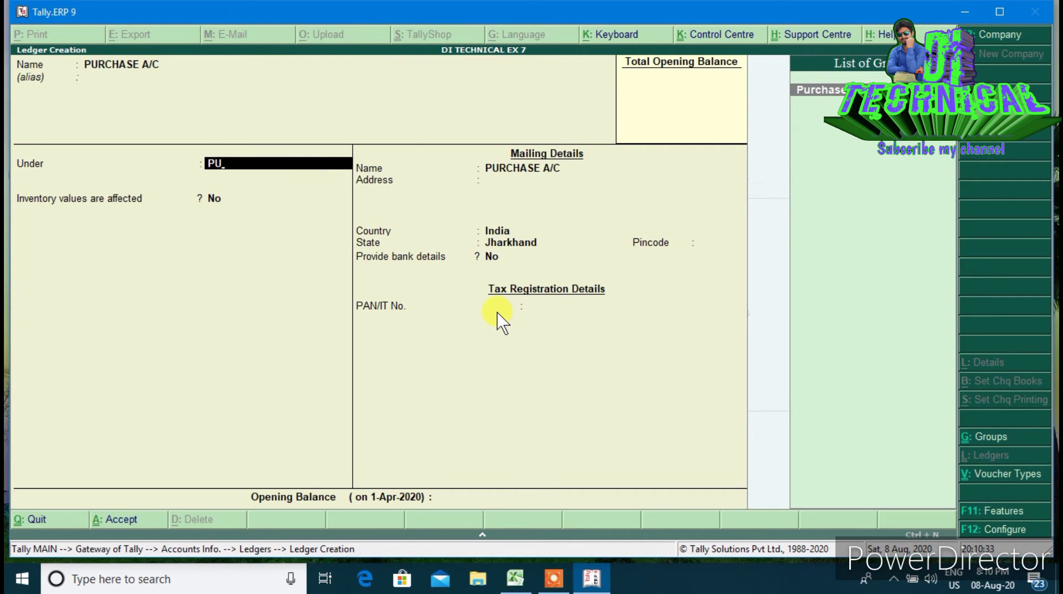
key(Return)
key(Return)
key(Return)
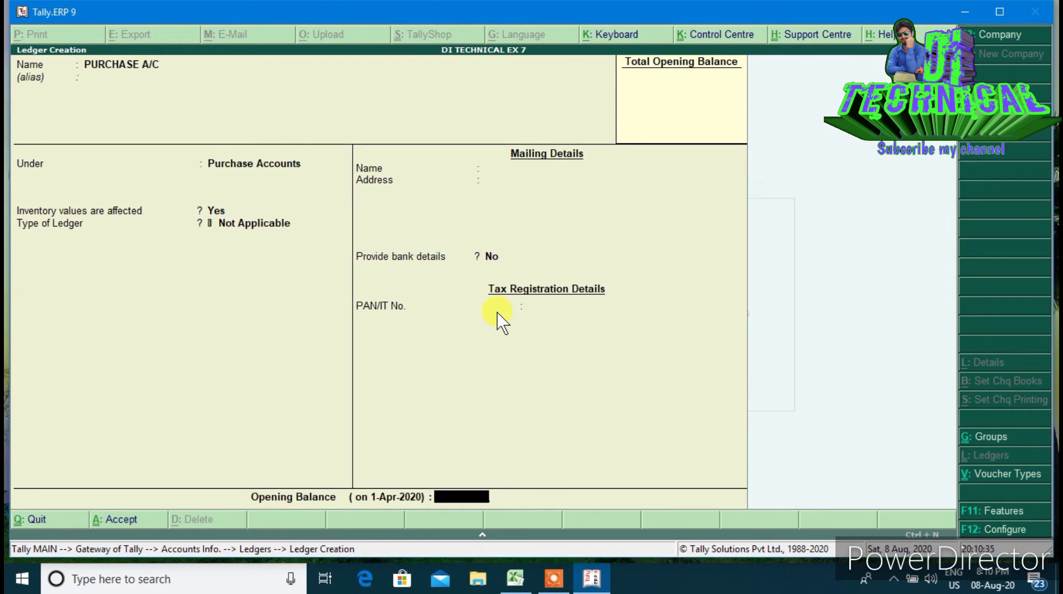
text(18000)
key(Return)
key(Return)
key(Return)
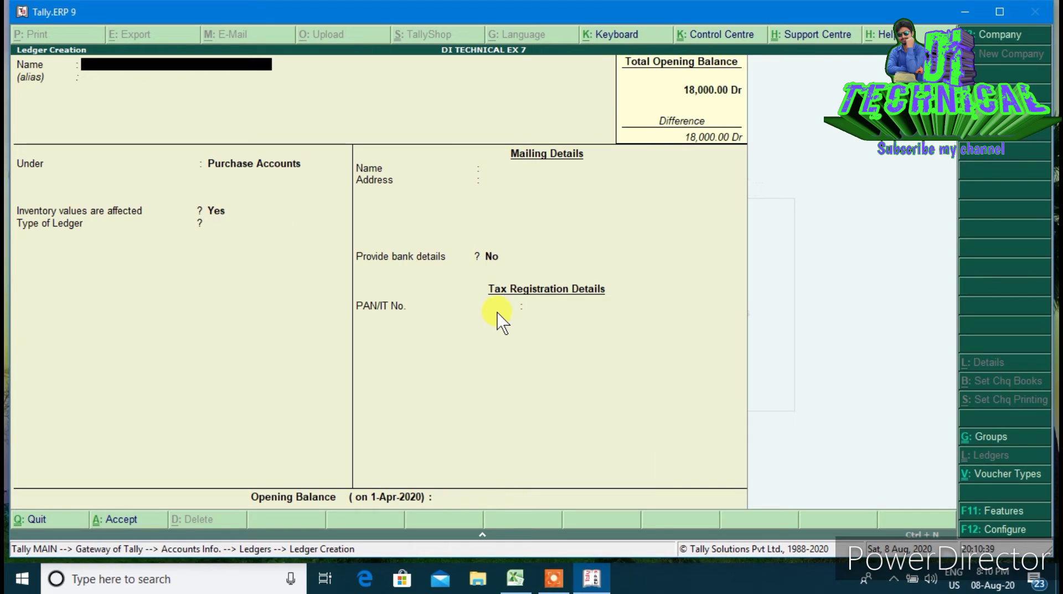
Create ledger SUNDRY DEBTOR under Sundry Debtors with a 15,000 Dr opening balance
text(SUNDRY DEBTOR)
key(Return)
text(SUN)
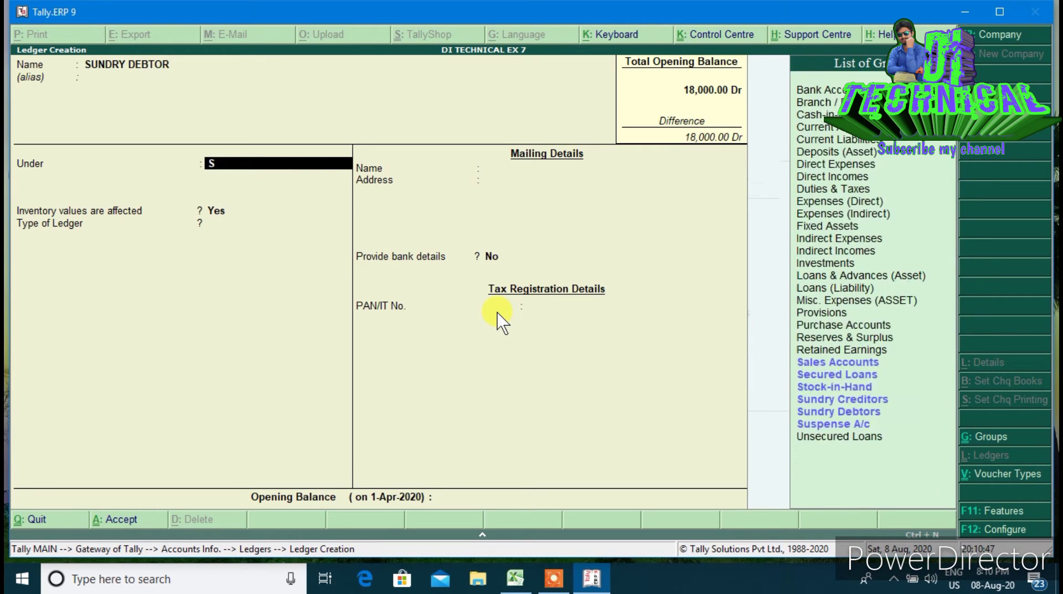
key(Down)
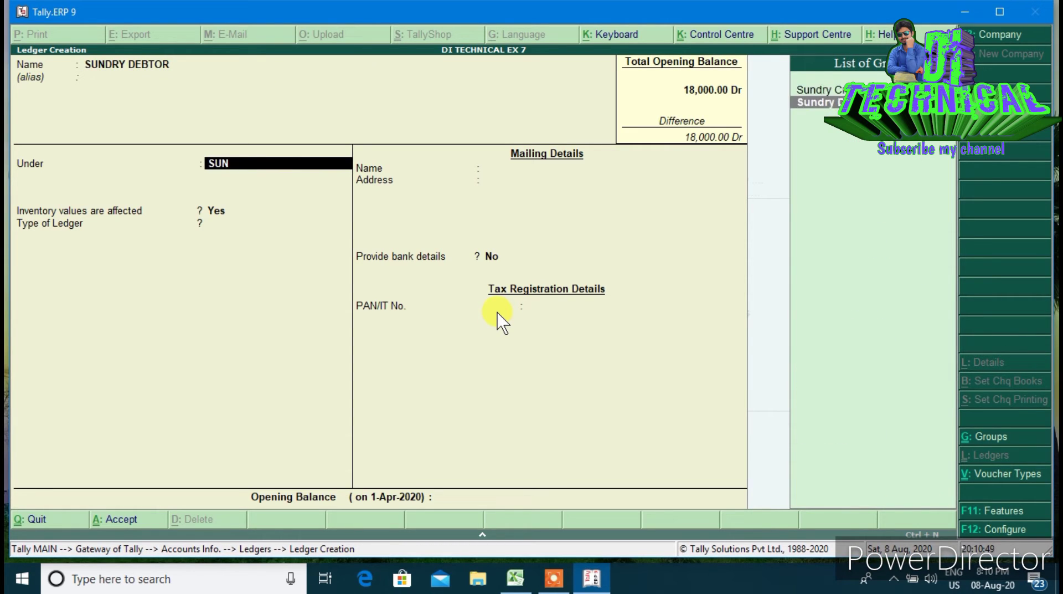
key(Return)
key(Return)
key(Return)
key(Return)
key(Return)
key(Return)
key(Return)
key(Return)
key(Return)
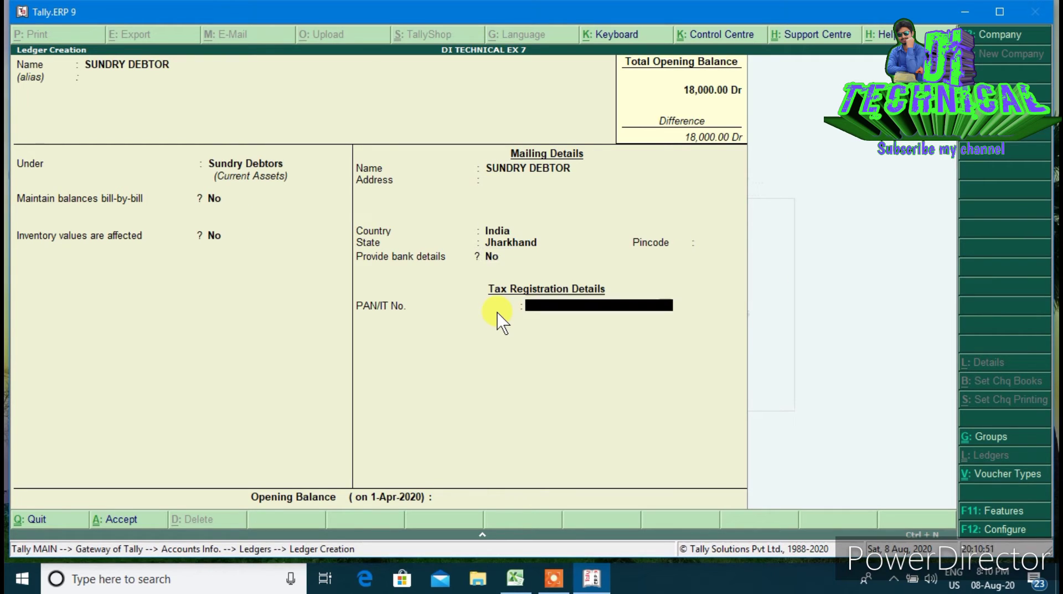
key(Return)
key(Return)
key(Escape)
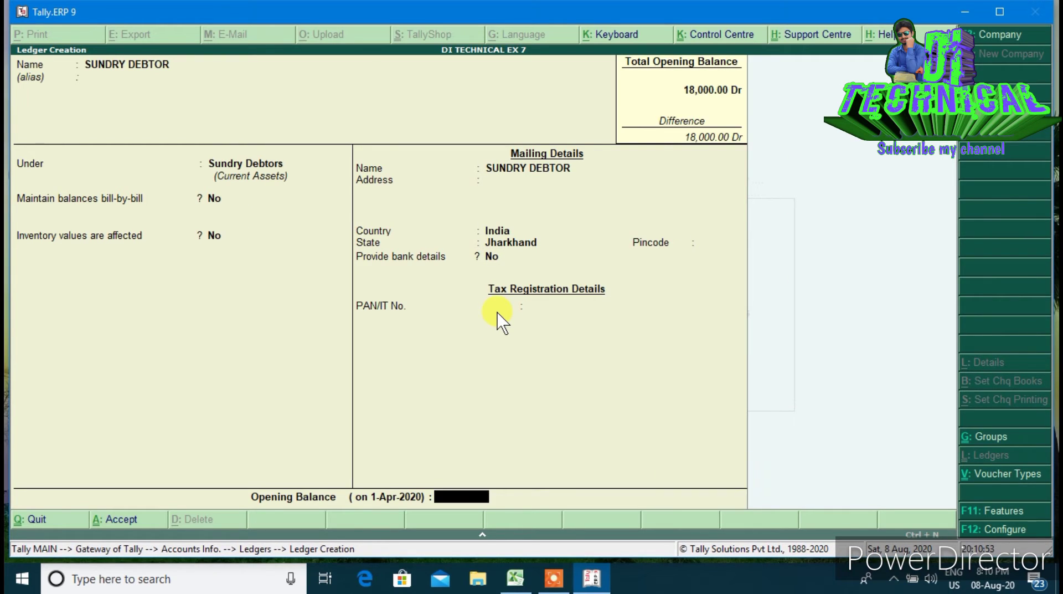
text(15000)
key(Return)
key(Return)
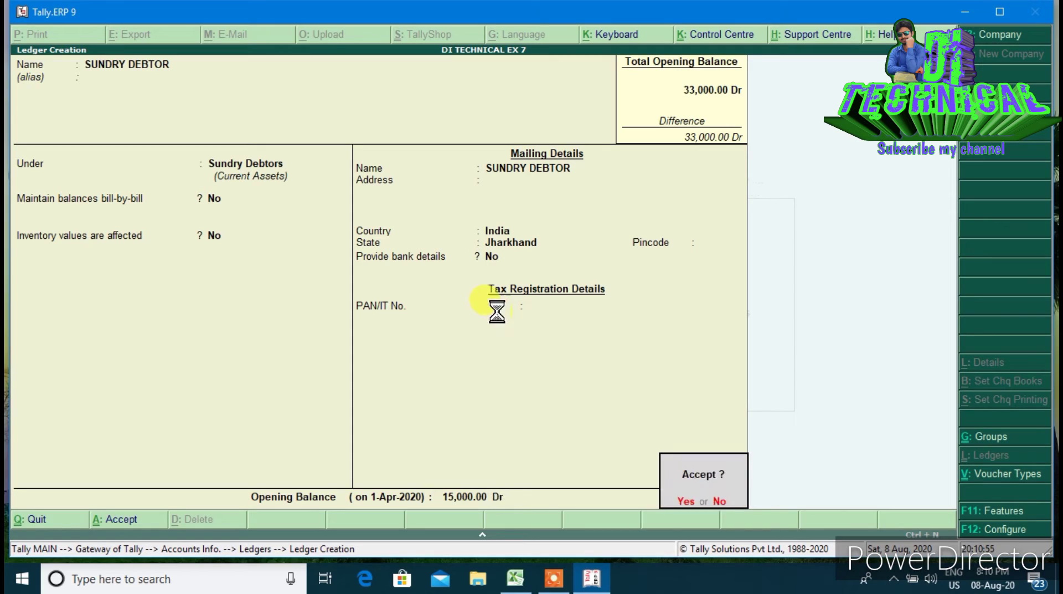
Create ledger TRADE EXPENSES under Indirect Expenses with a 700 Dr opening balance
text(TR)
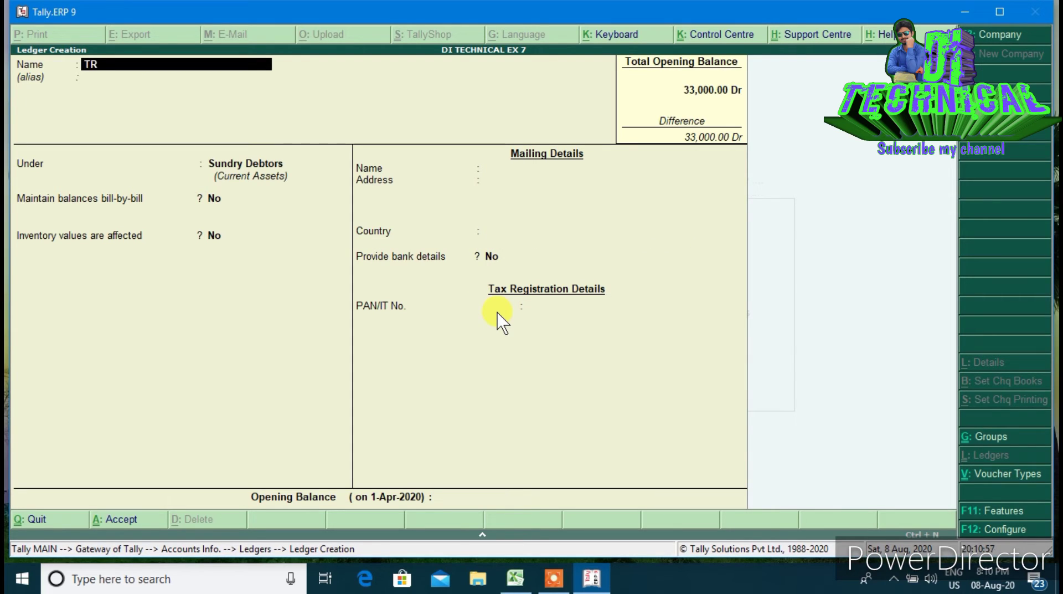
text(ADE EXPENSES)
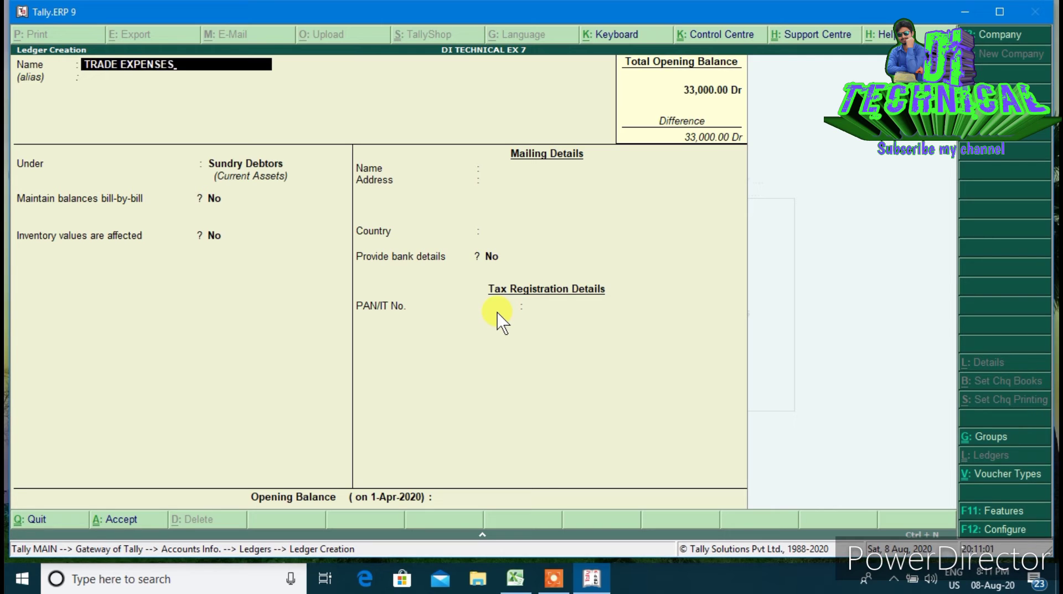
key(Return)
text(IN)
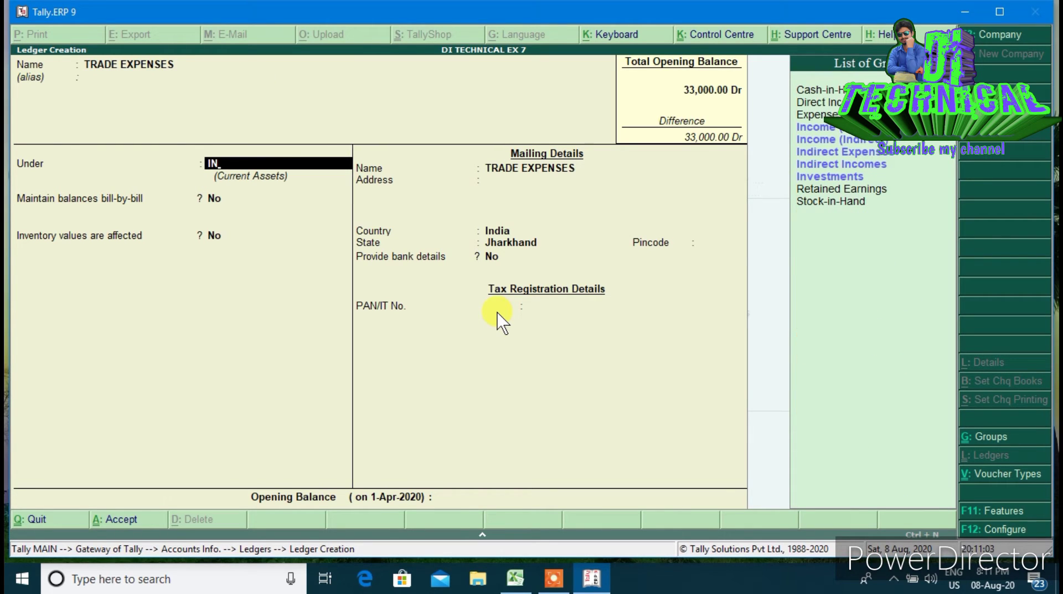
key(Down)
key(Down)
key(Down)
key(Return)
key(Return)
key(Return)
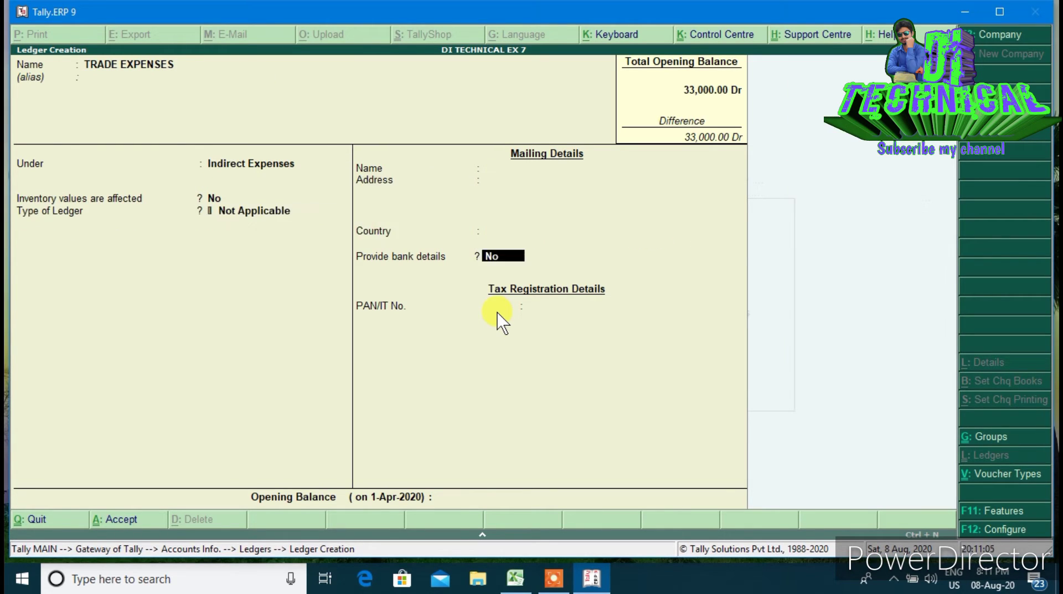
key(Escape)
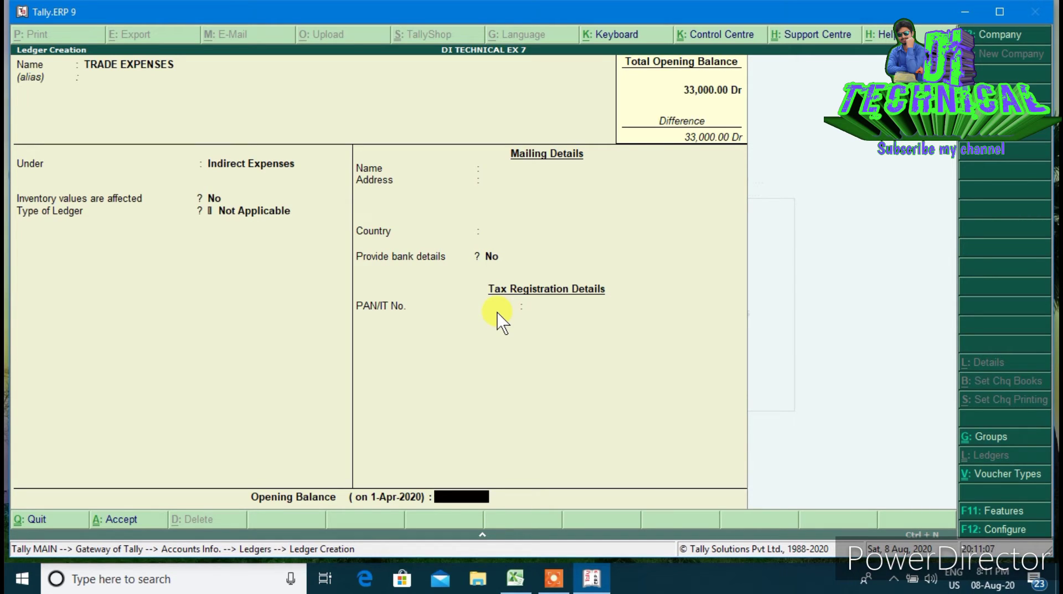
text(700)
key(Return)
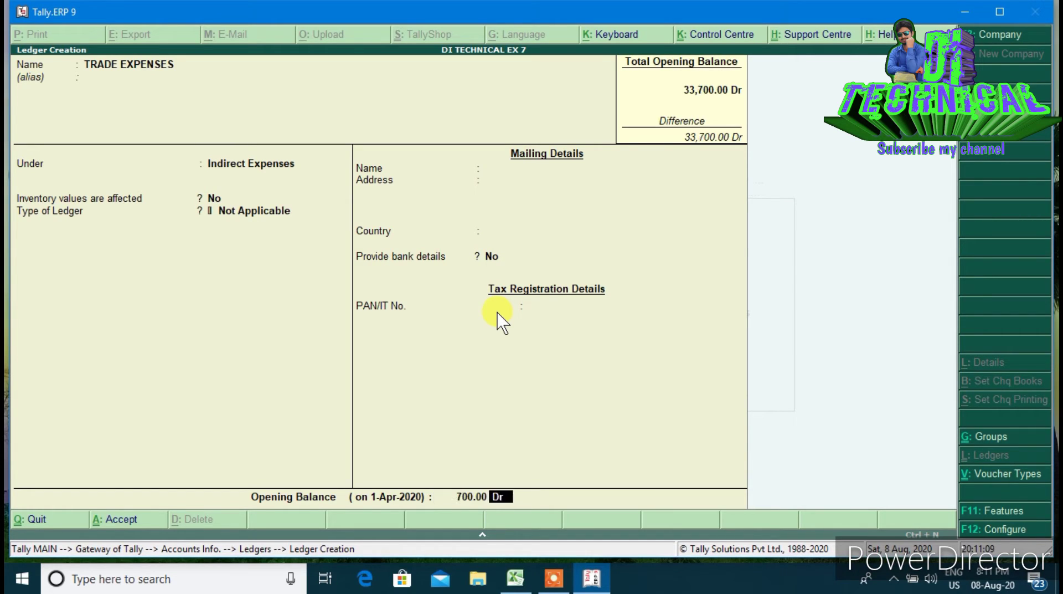
key(Return)
Create ledger INSURANCE under Indirect Expenses with a 600 Dr opening balance
key(Return)
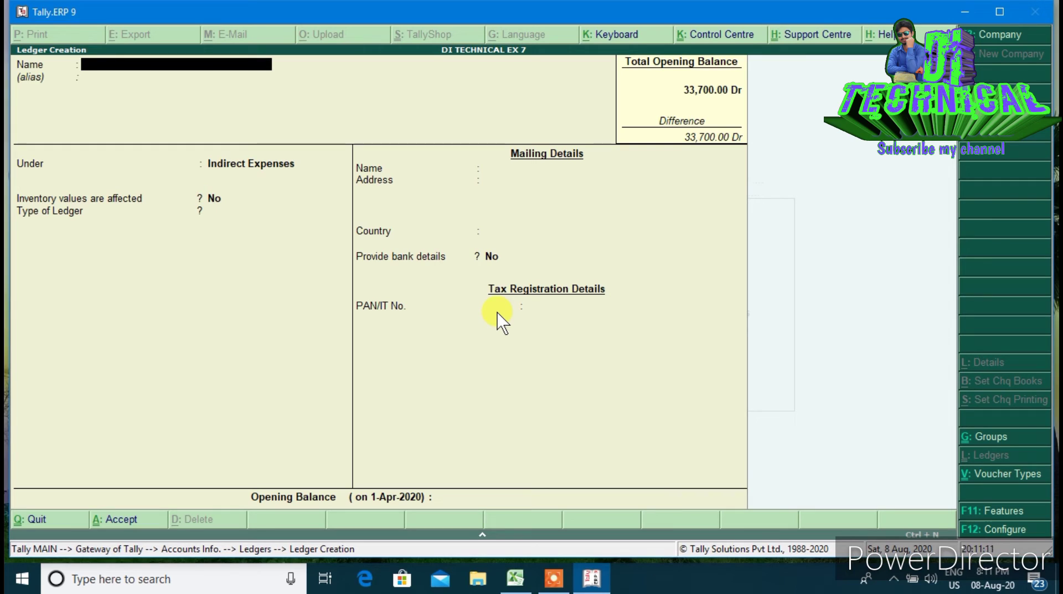
text(INSURANCE)
key(Return)
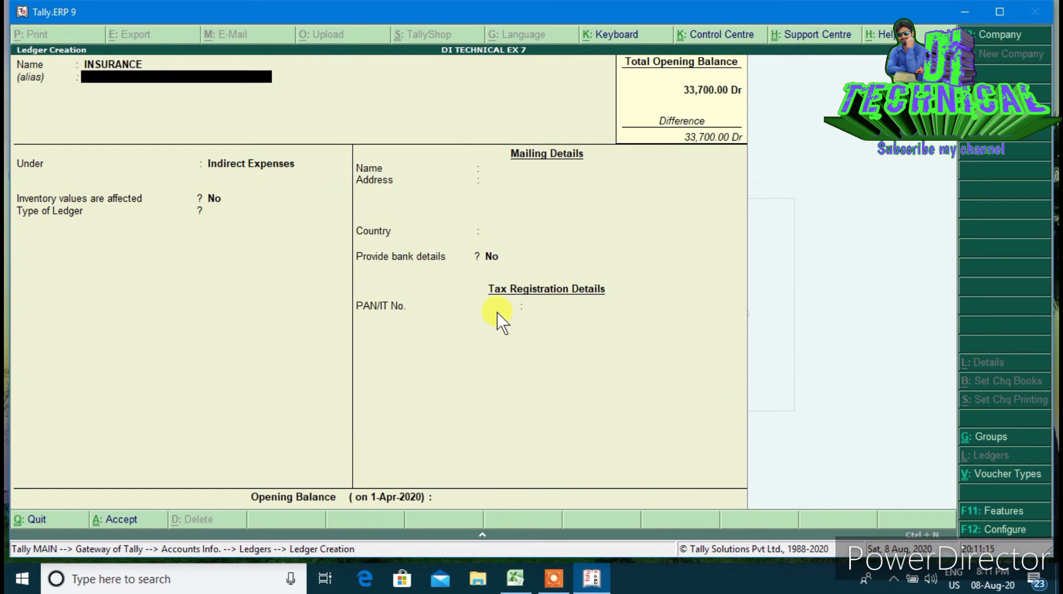
key(Return)
key(Return)
key(Return)
key(Return)
key(Return)
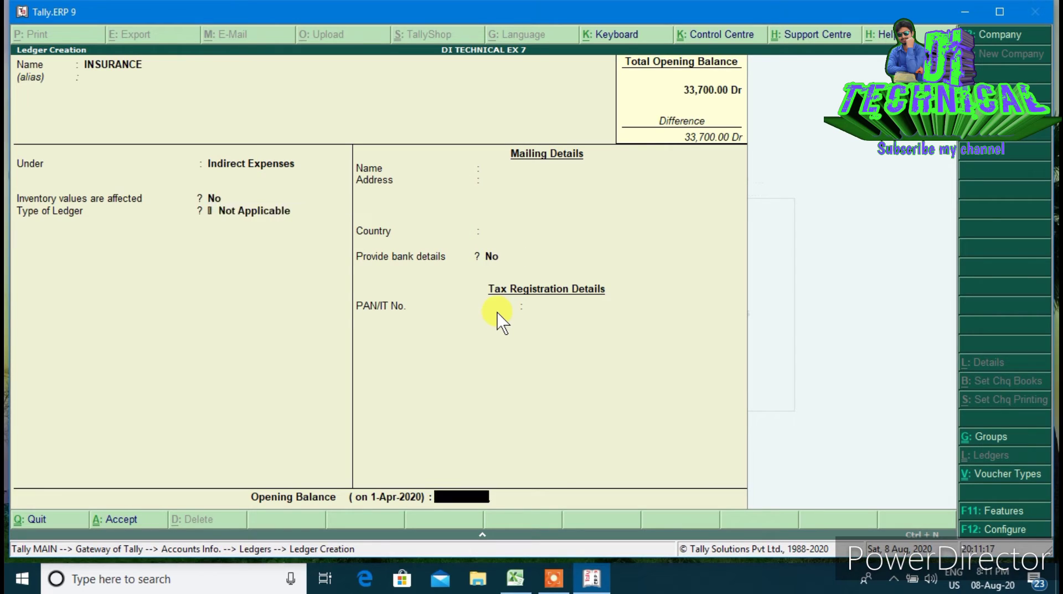
text(600)
key(Return)
Create ledger CASSH IN HAND under Cash-in-Hand with a 2,500 Dr opening balance
key(Return)
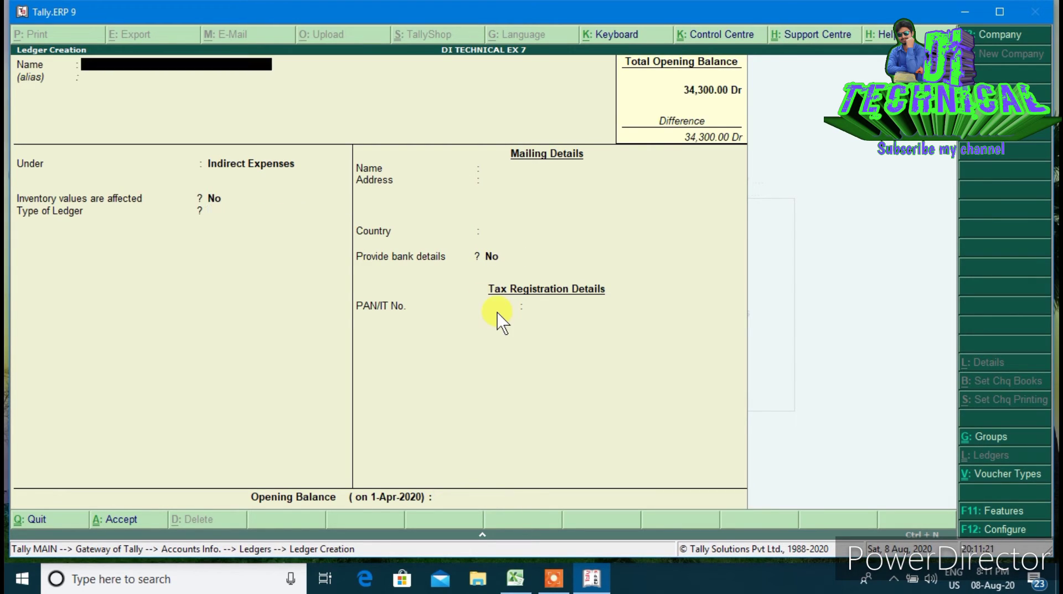
text(CASSH IN HAND)
key(Return)
key(Return)
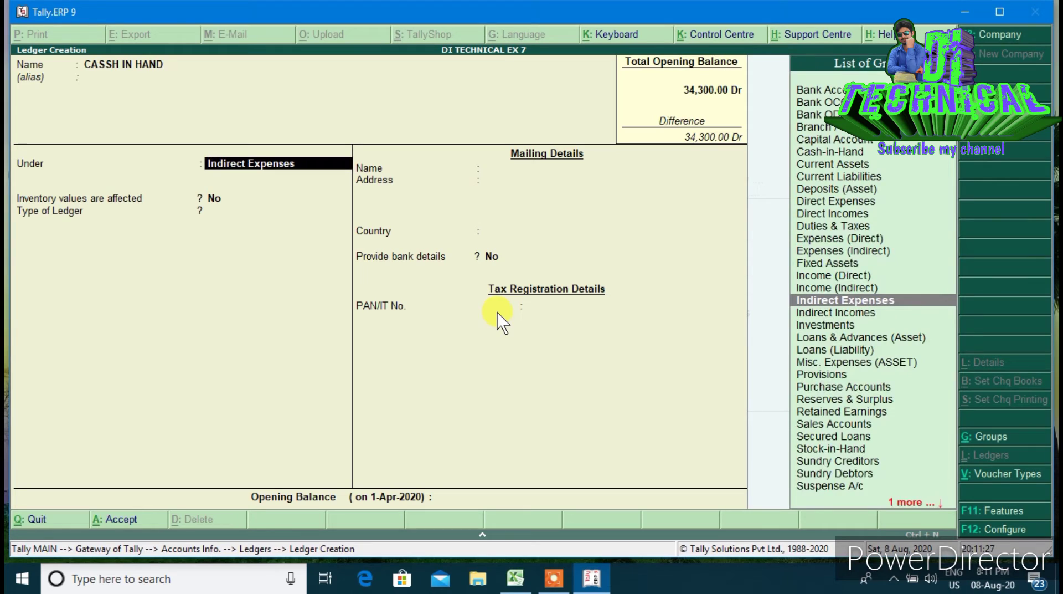
text(CAS)
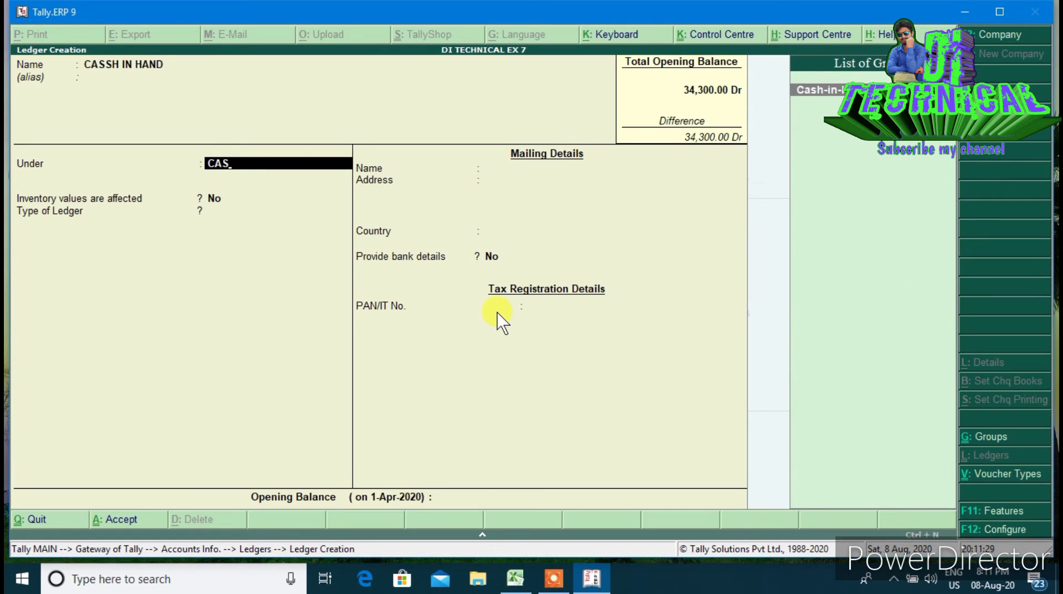
key(Return)
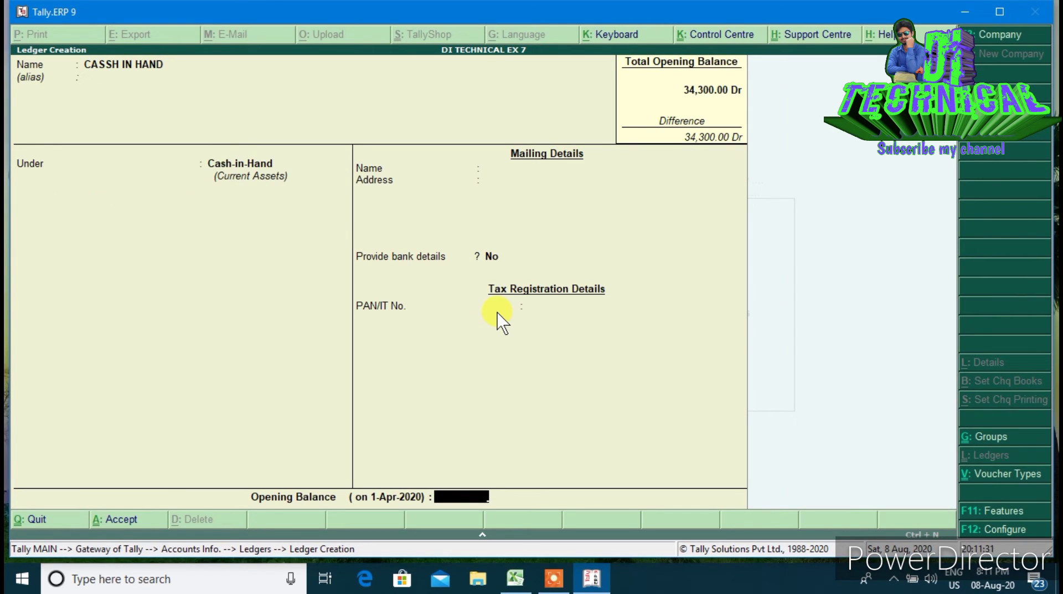
text(2500)
key(Return)
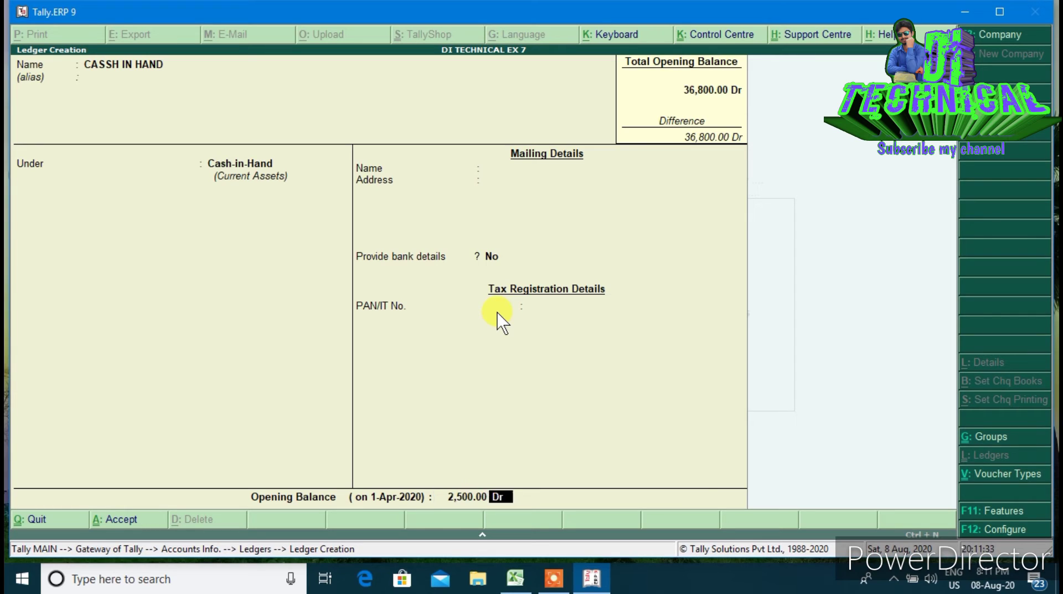
key(Return)
key(Return)
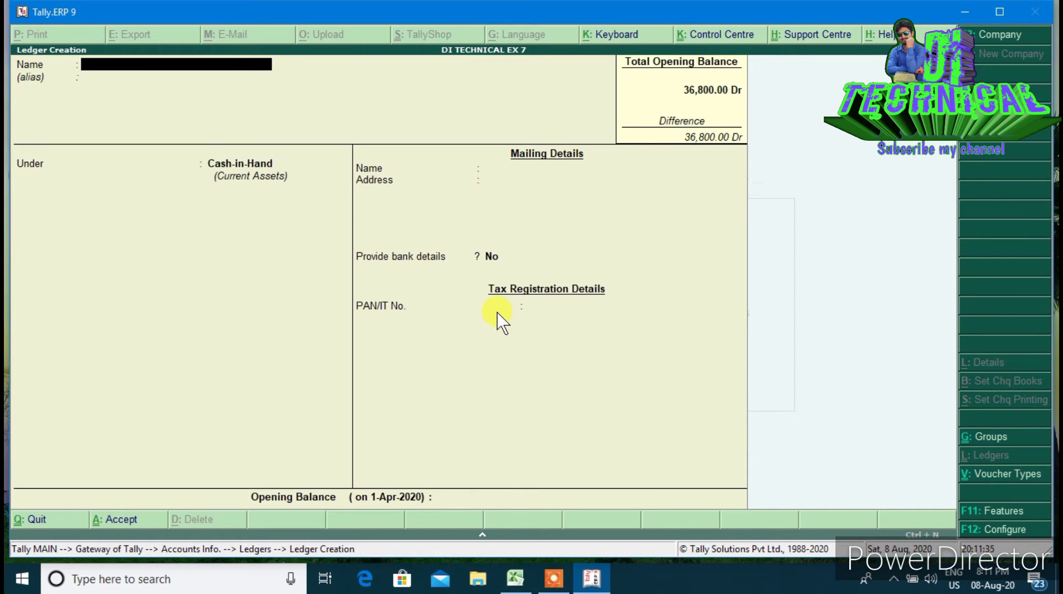
Create ledger CASH AT BANK under Bank Accounts with a 7,000 Dr opening balance
text(CASH AT BANK)
key(Return)
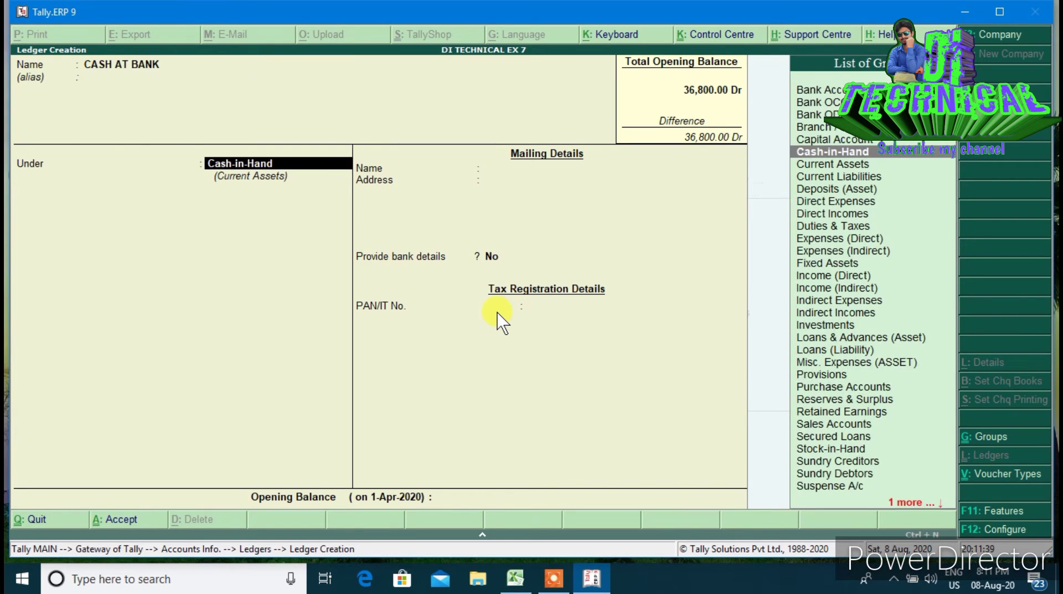
text(BANK)
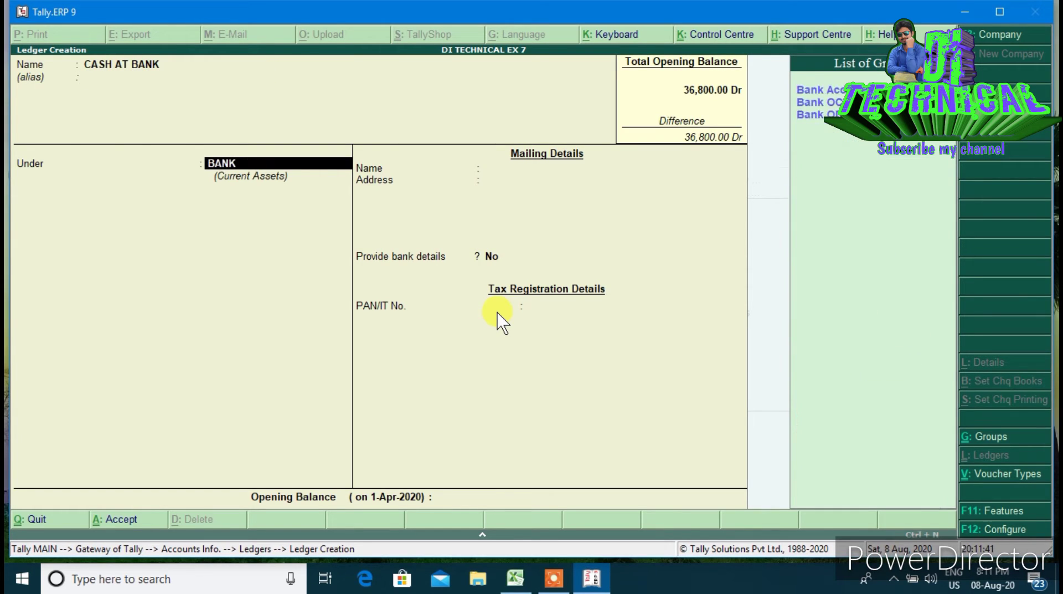
key(Return)
key(Return)
key(Return)
key(Return)
key(Return)
key(Return)
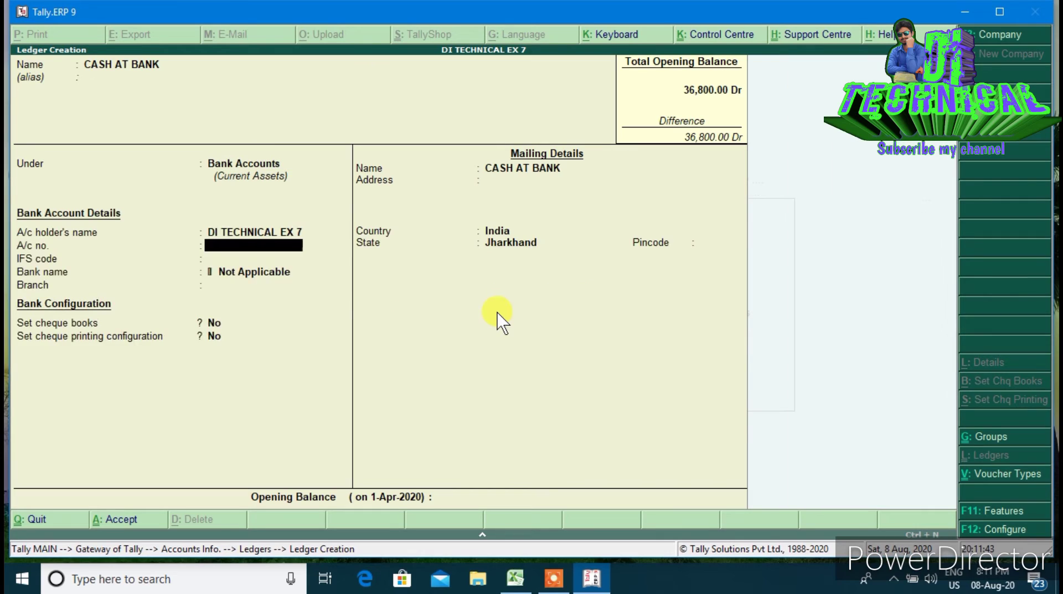
key(Return)
key(Return)
key(Return)
key(Return)
key(Return)
key(Return)
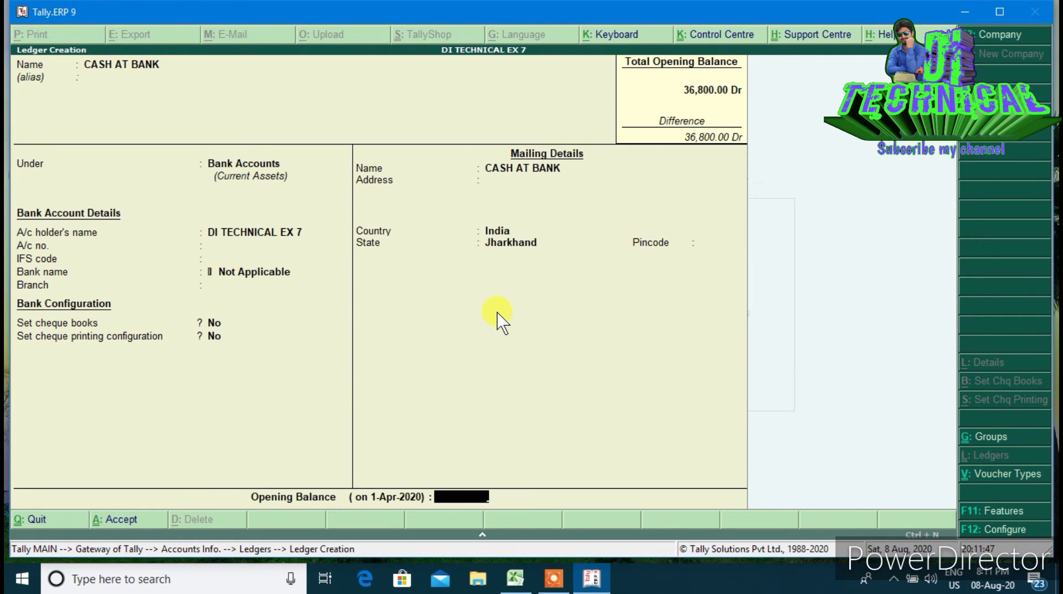
text(7000)
key(Return)
key(Return)
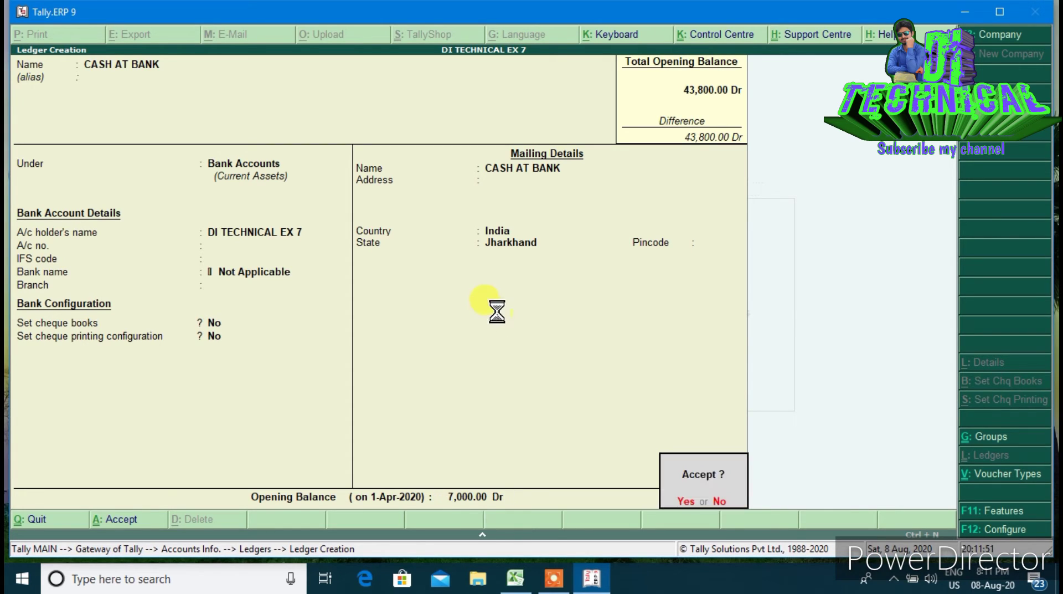
key(Return)
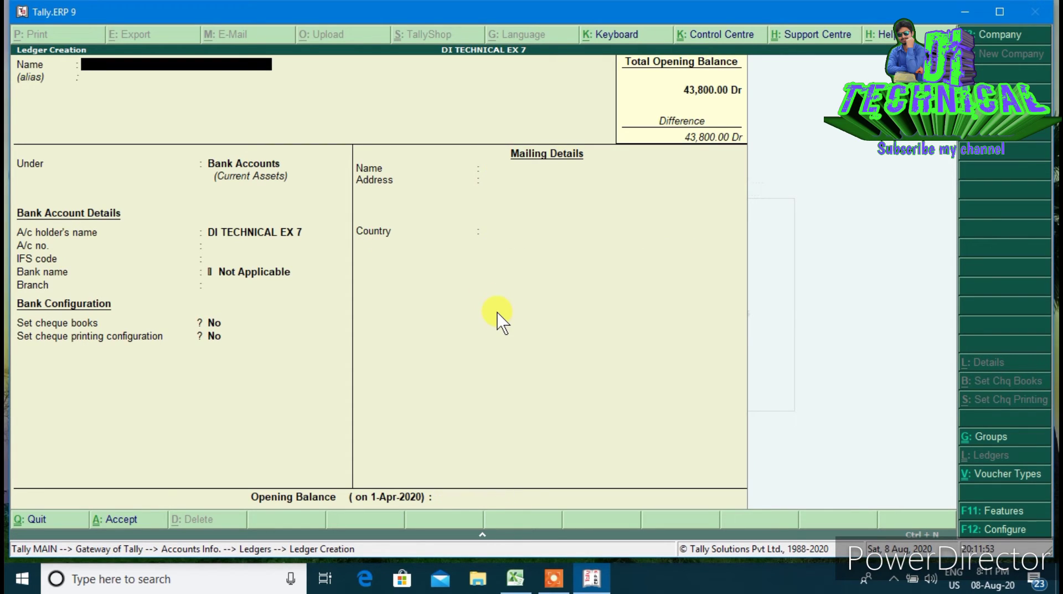
Create ledger MACHINERY under Fixed Assets with a 10,000 Dr opening balance
text(MACHINERY)
key(Return)
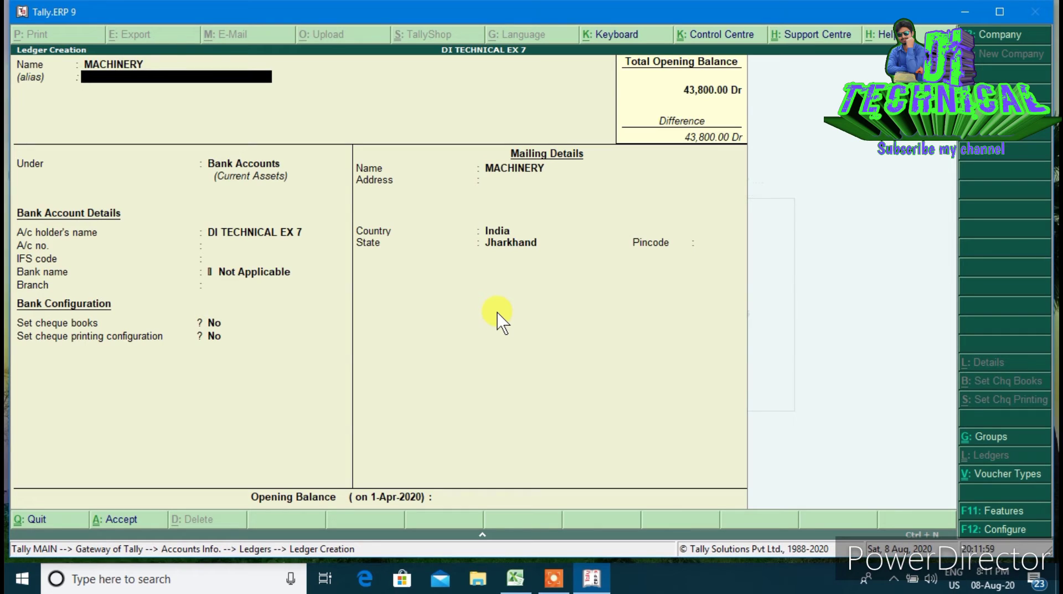
key(Return)
text(FI)
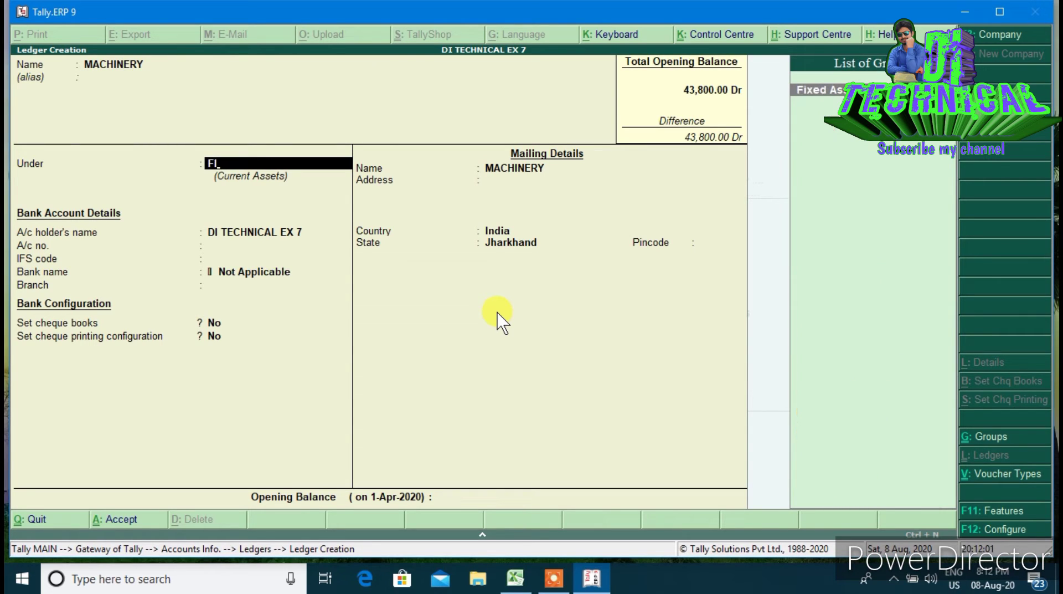
key(Return)
key(Return)
key(Return)
key(Return)
key(Return)
key(Return)
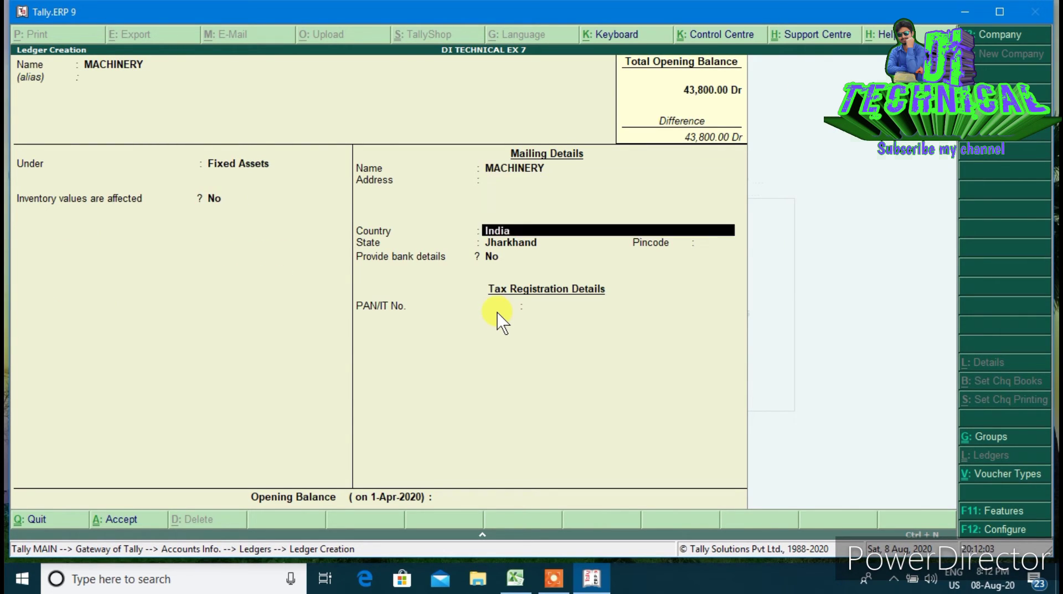
key(Return)
key(Return)
key(Return)
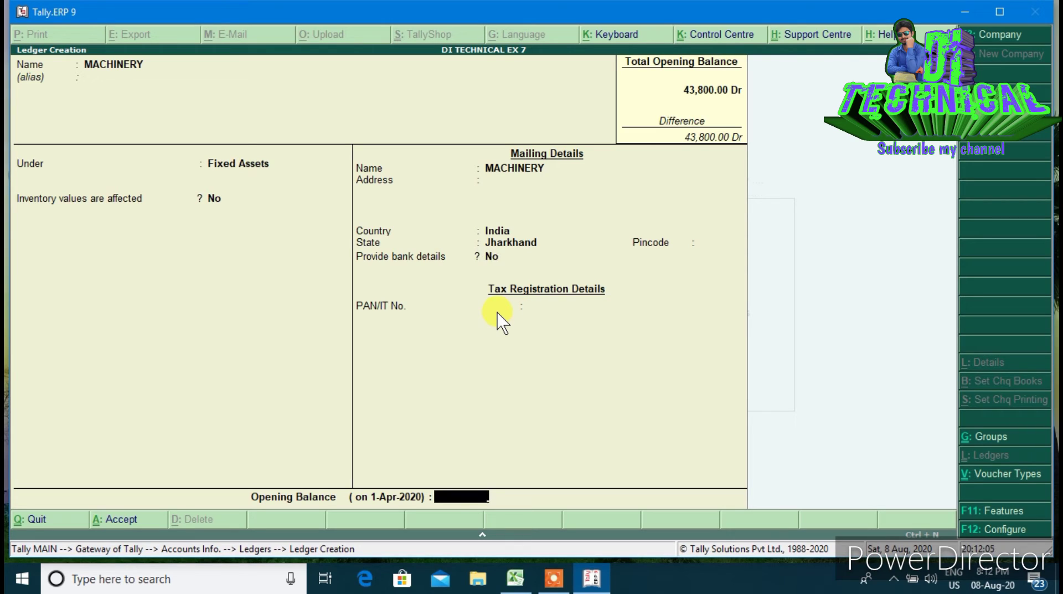
text(10000)
key(Return)
key(Return)
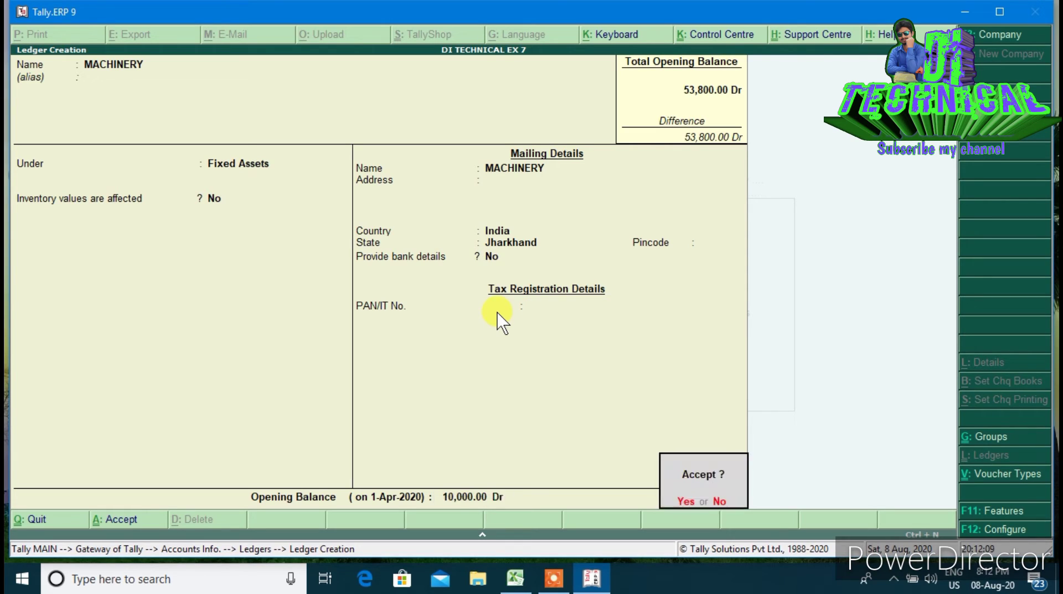
key(Return)
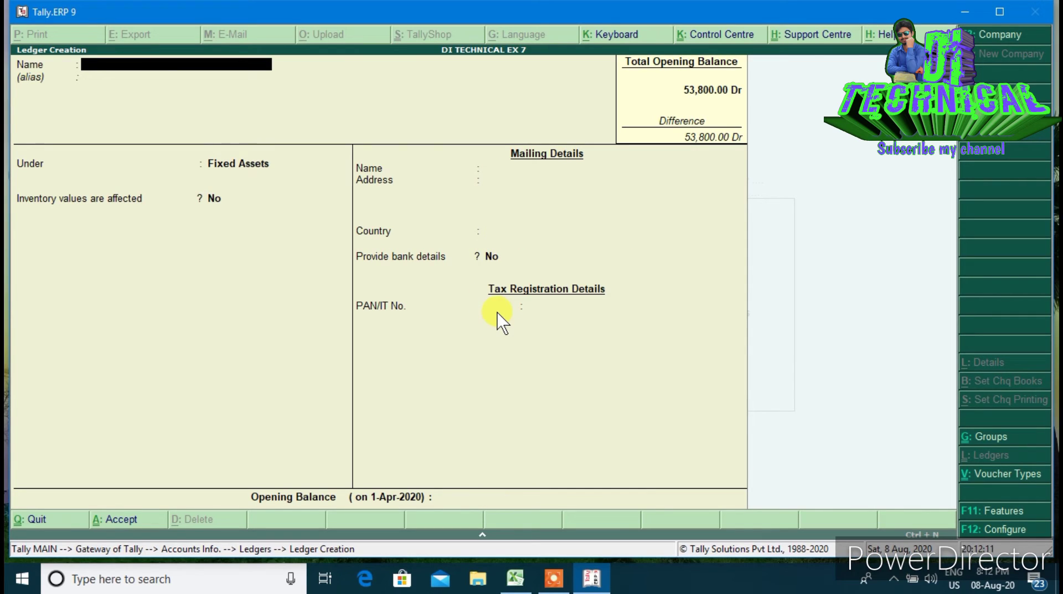
Create ledger BUILDING under Fixed Assets with a 16,000 Dr opening balance
text(BUILDING)
key(Return)
key(Return)
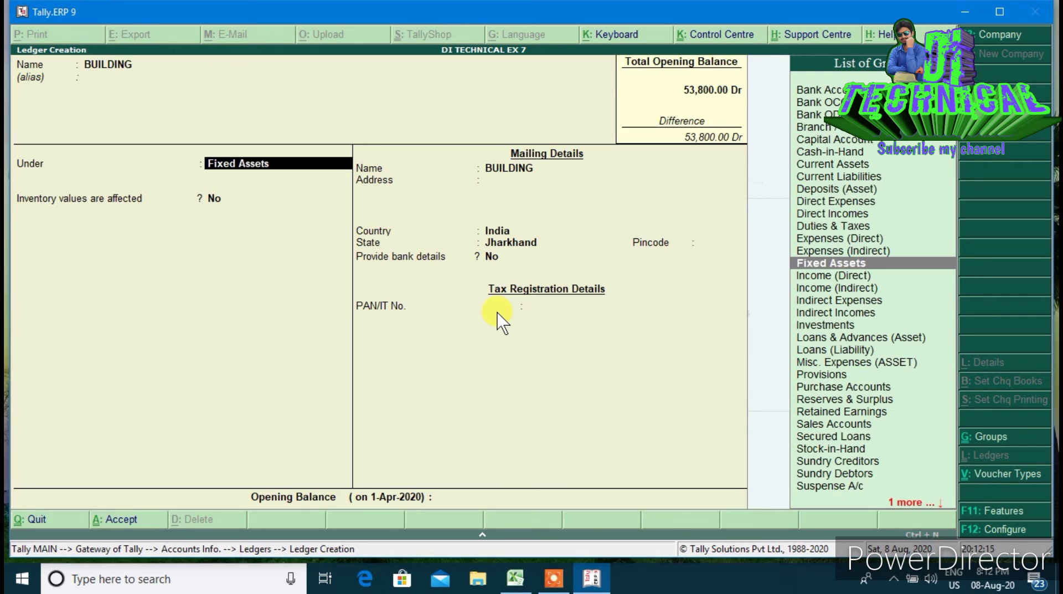
text(FI)
key(Return)
key(Return)
key(Return)
key(Return)
key(Return)
key(Return)
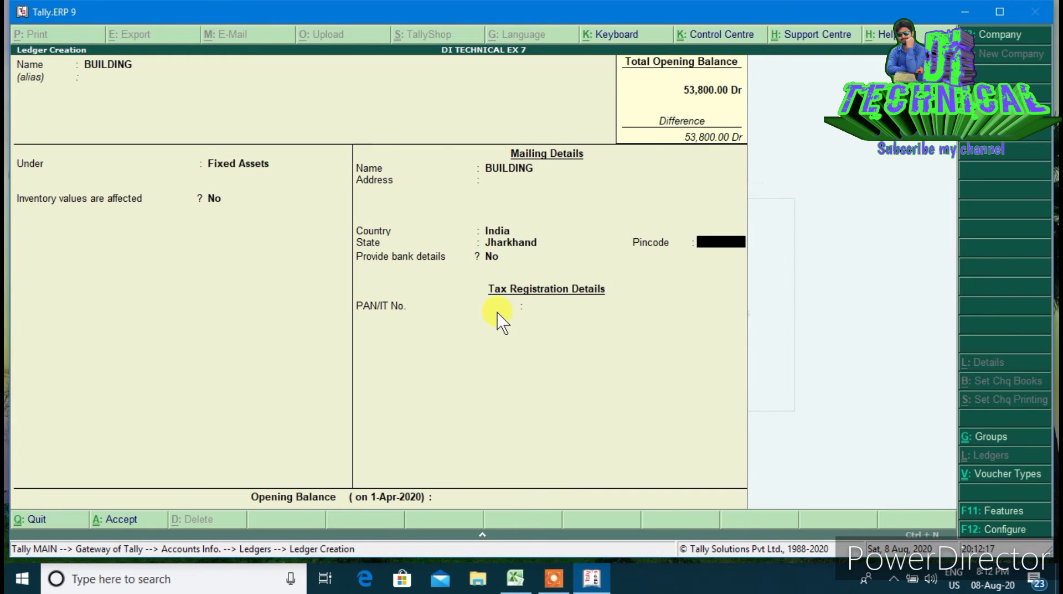
key(Return)
key(Return)
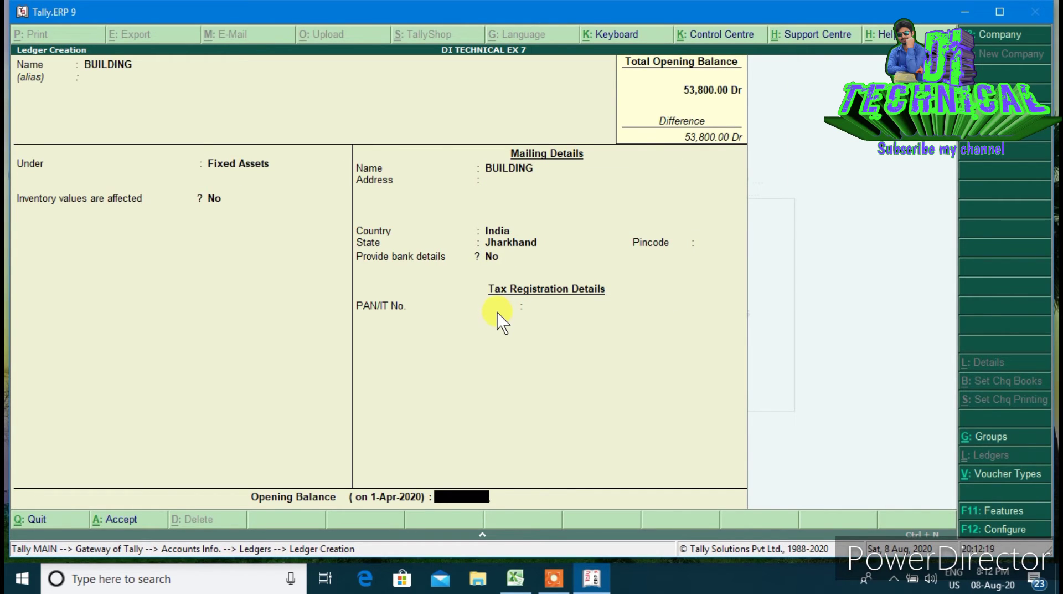
text(16000)
key(Return)
key(Return)
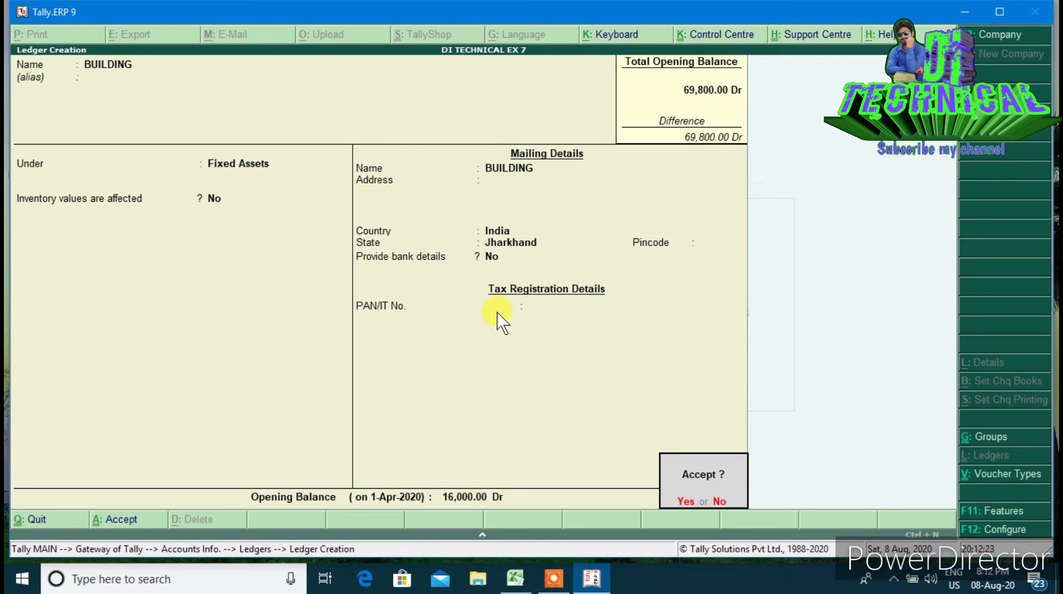
key(Return)
Create ledger INVESTMENT under Investments with an 8,000 Dr opening balance
text(IN)
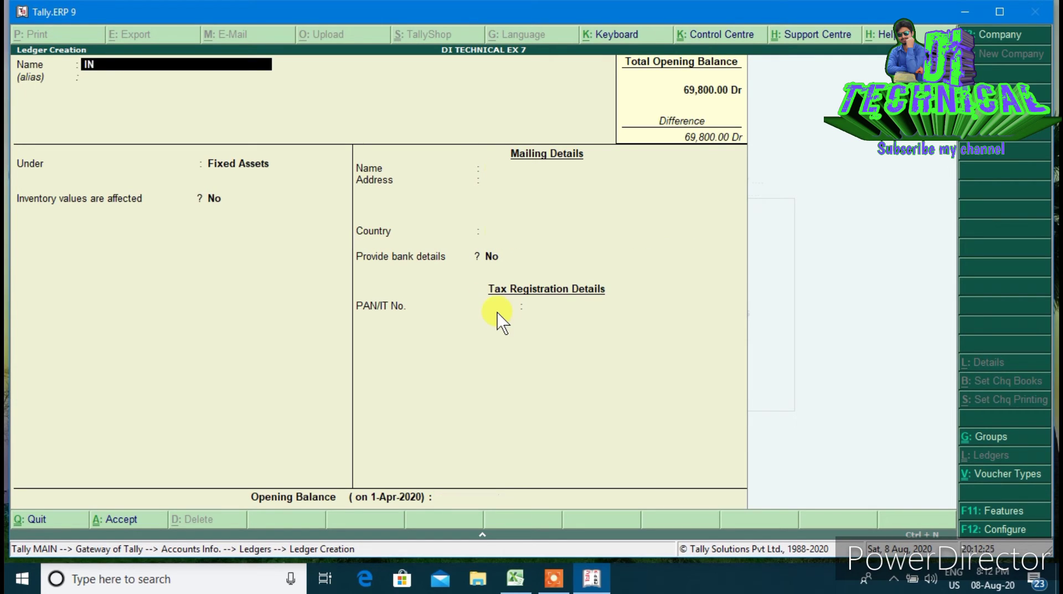
text(VESTMENT)
key(Return)
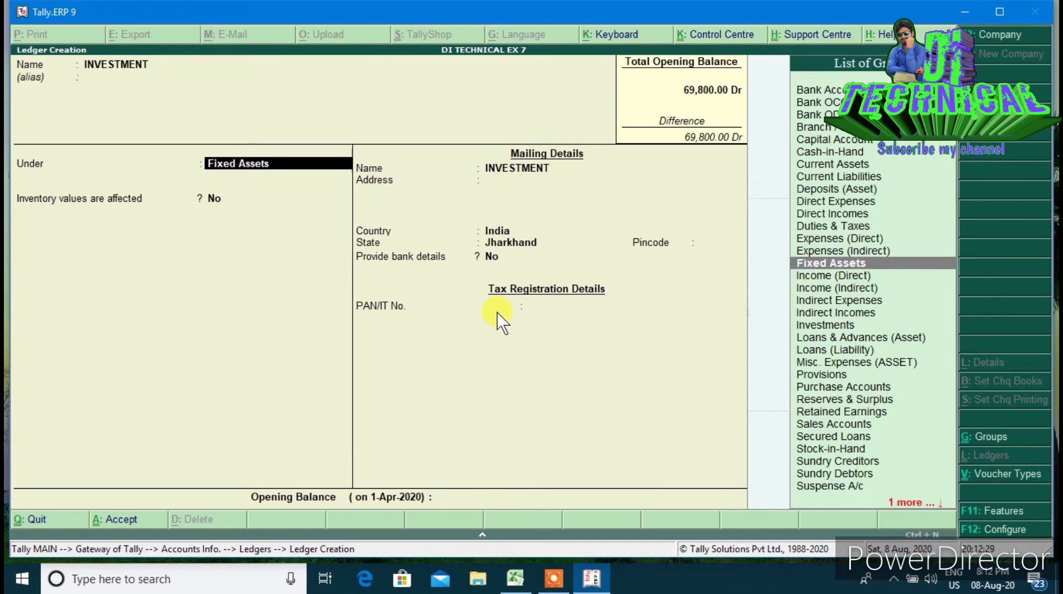
text(IN)
key(Down)
key(Down)
key(Down)
key(Down)
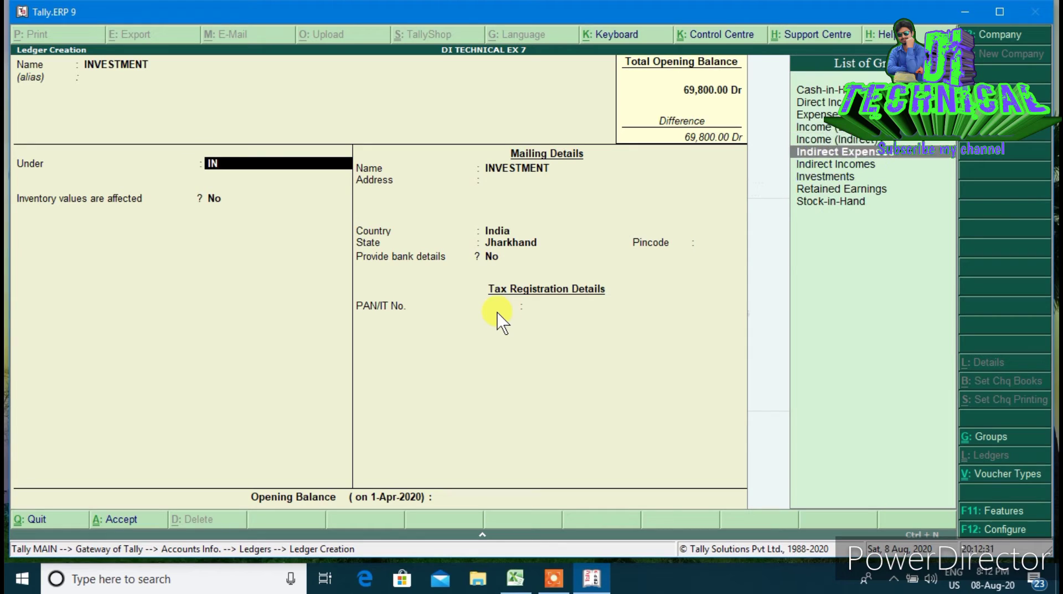
key(Return)
key(Return)
key(Return)
key(Return)
key(Return)
key(Return)
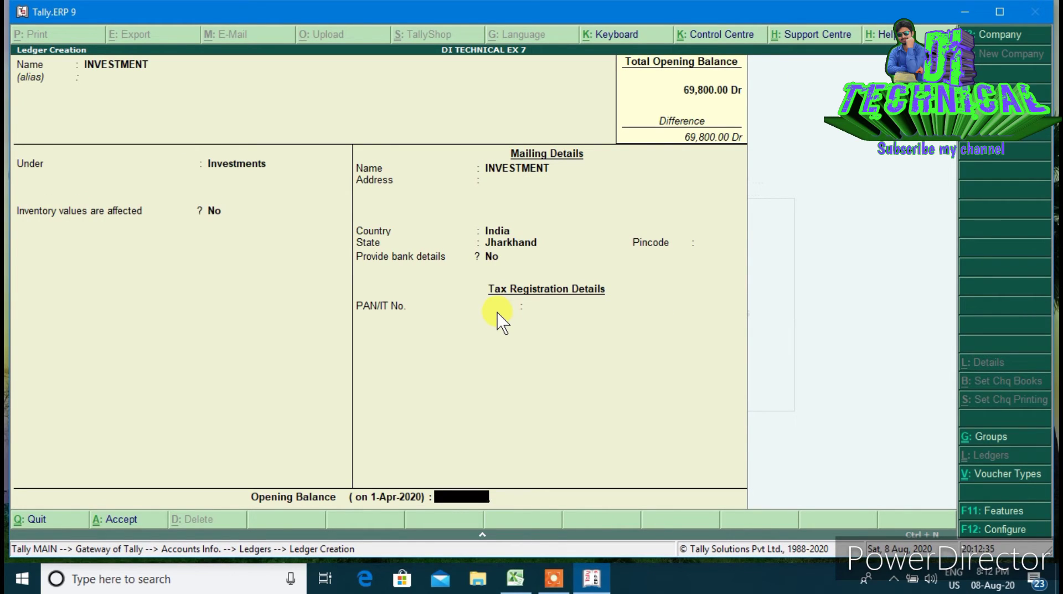
text(8000)
key(Return)
key(Return)
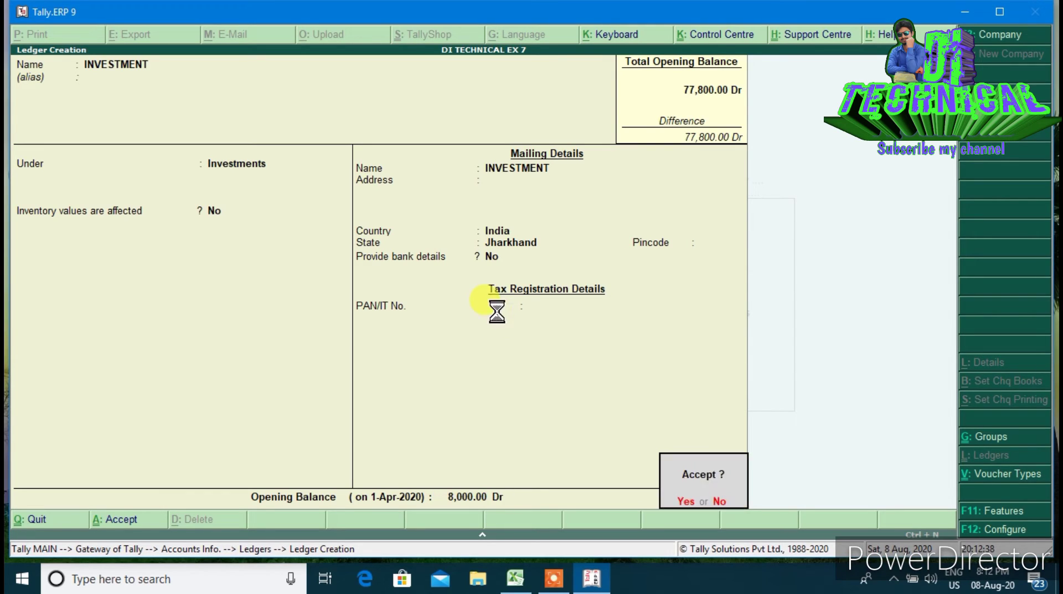
key(Return)
Create ledger BILLS RECEIVABLE under Current Assets with a 3,000 Dr opening balance
text(B)
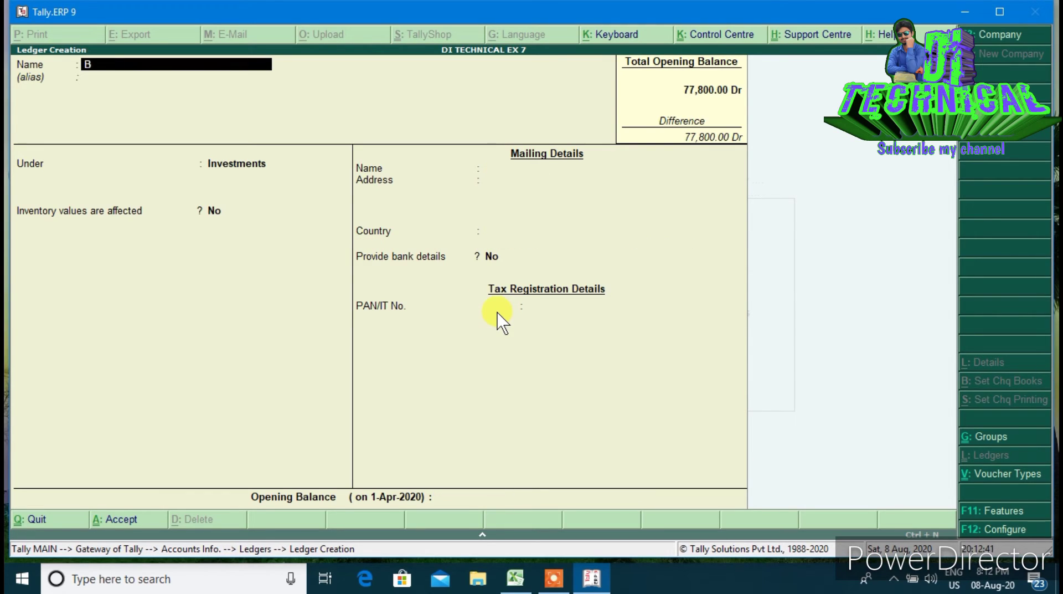
text(ILLS RECEIVABLE)
key(Return)
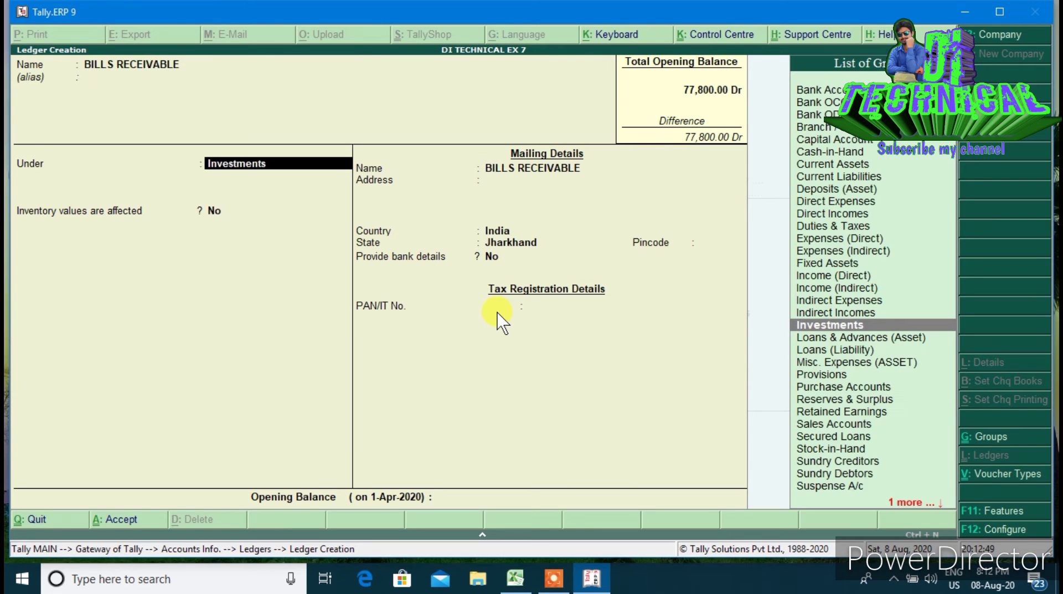
text(CU)
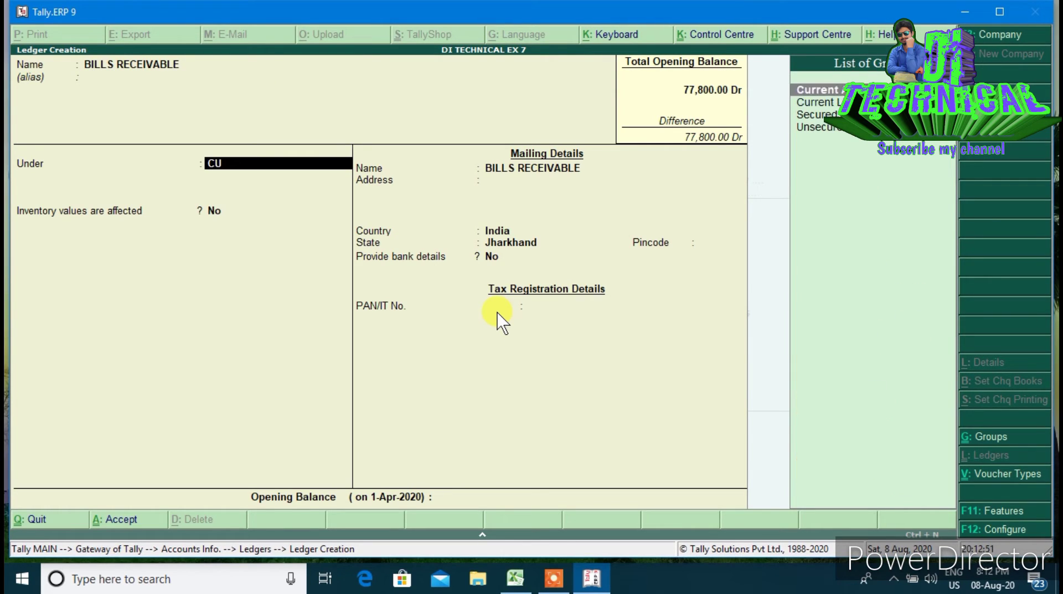
key(Up)
key(Return)
key(Return)
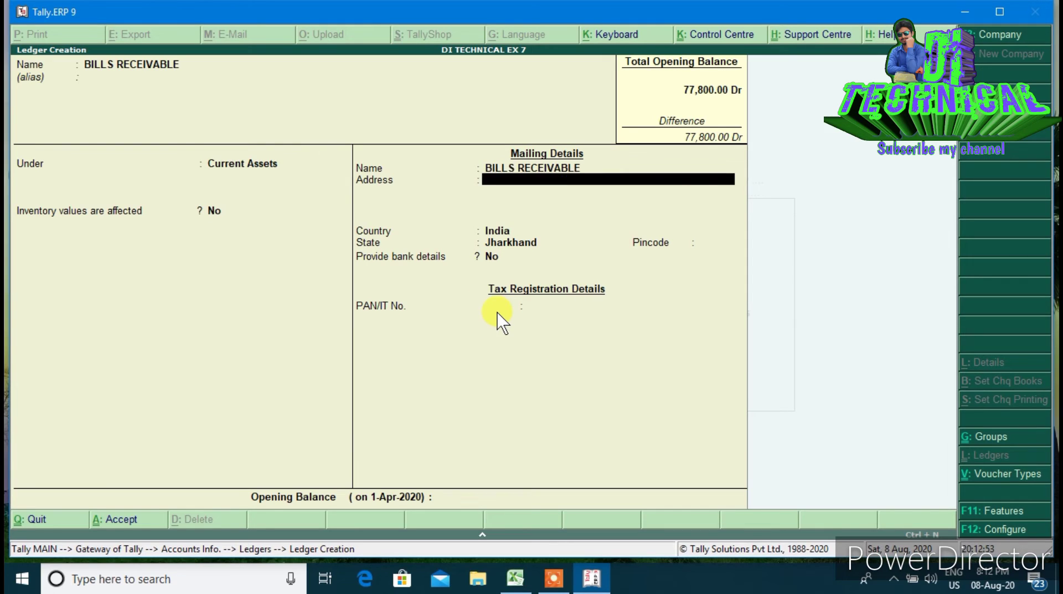
key(Return)
key(Return)
key(Return)
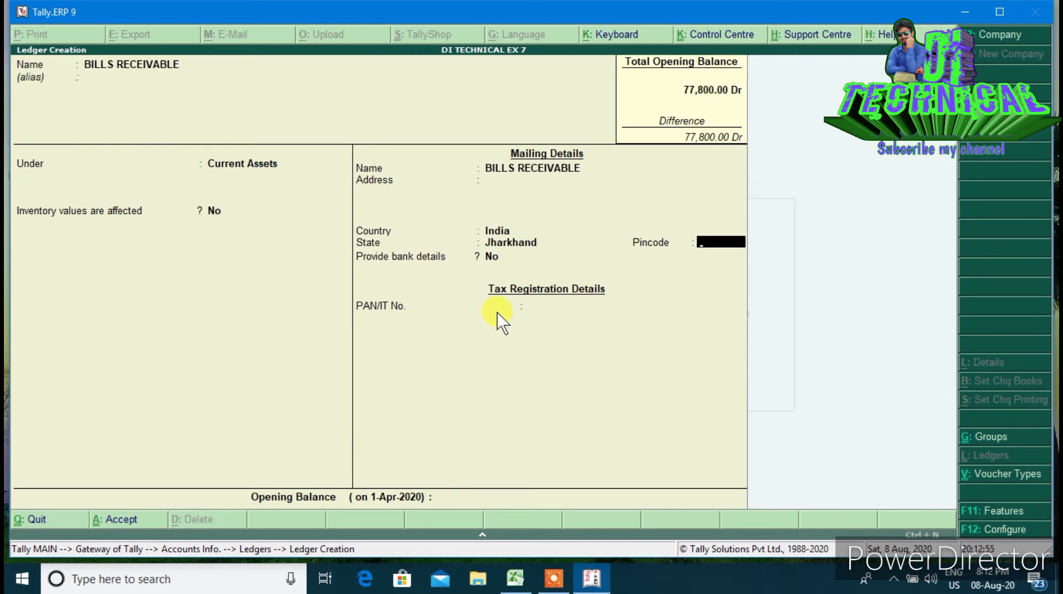
key(Return)
key(Return)
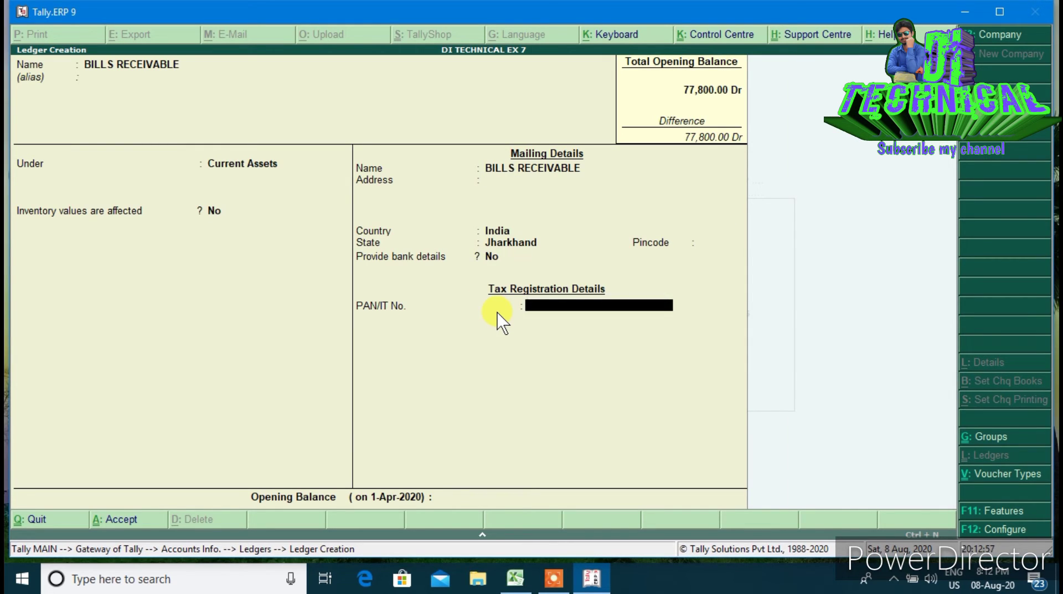
key(Return)
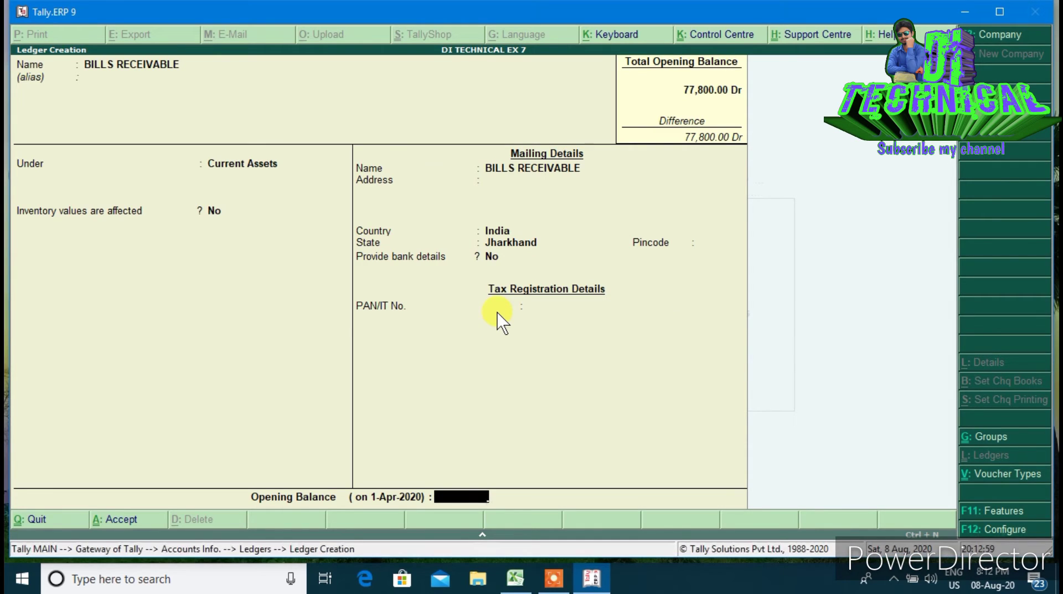
text(3000)
key(Return)
Create ledger WAGES under Direct Expenses with a 5,000 Dr opening balance
key(Return)
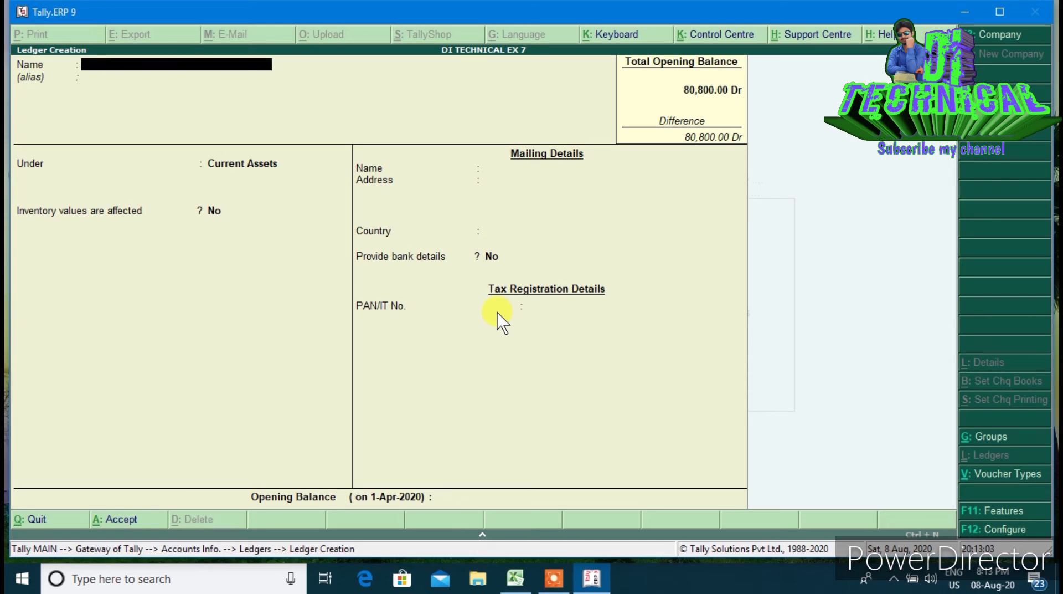
text(WAGES)
key(Return)
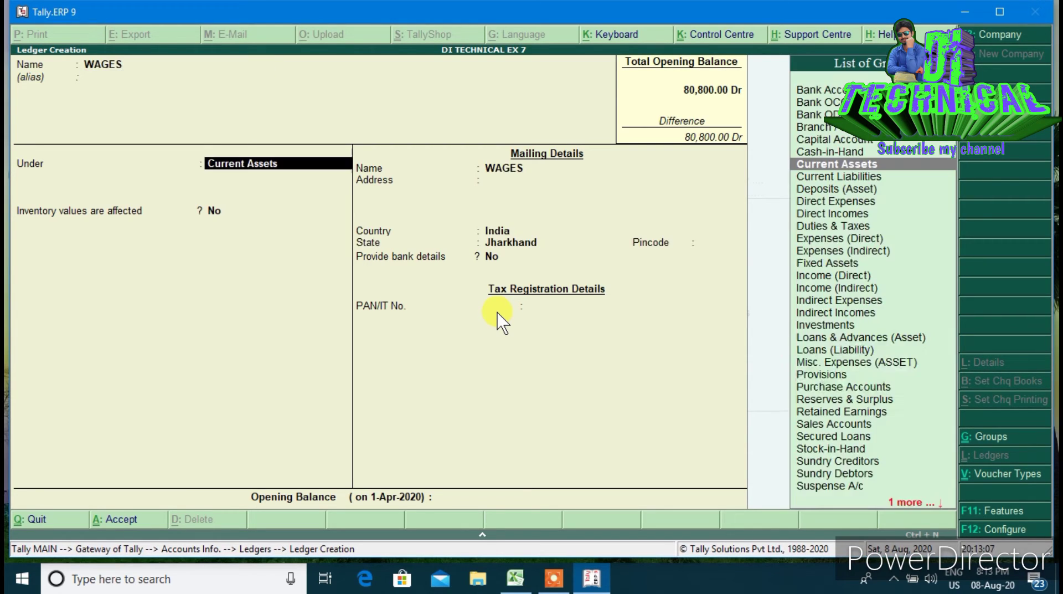
text(DI)
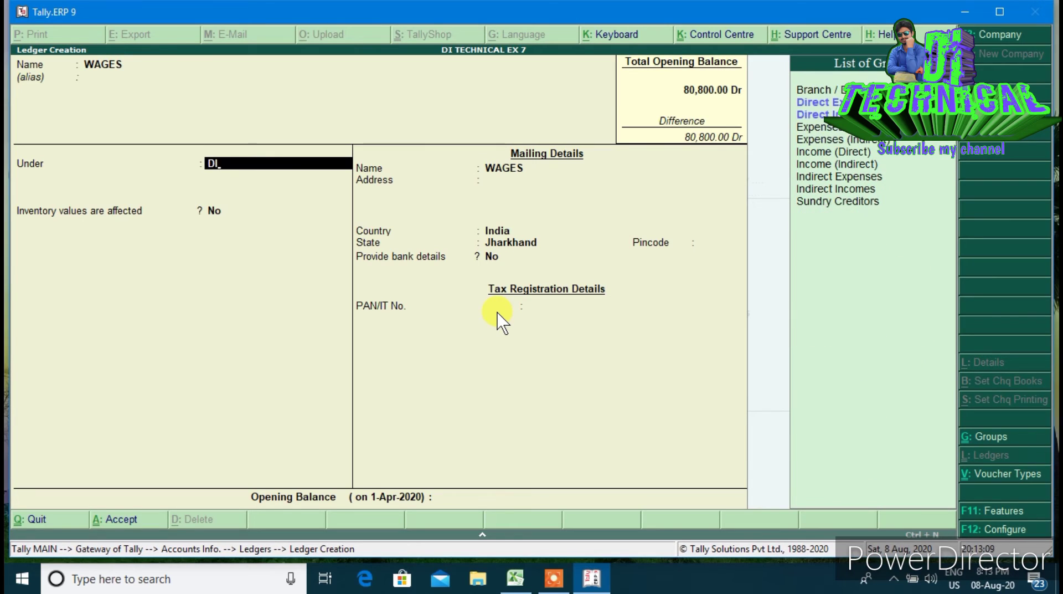
key(Down)
key(Return)
key(Return)
key(Return)
key(Return)
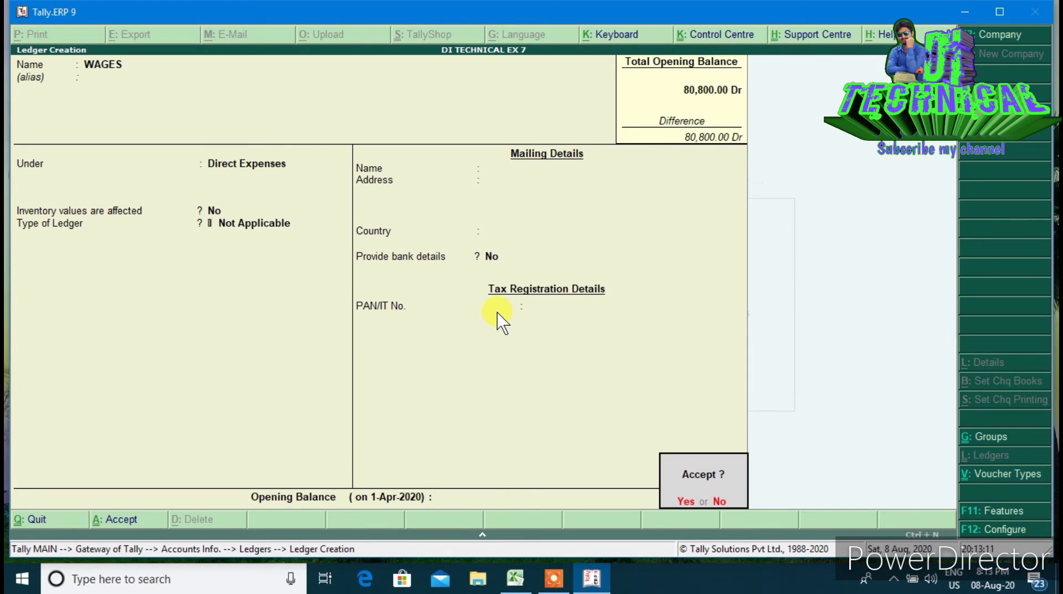
key(n)
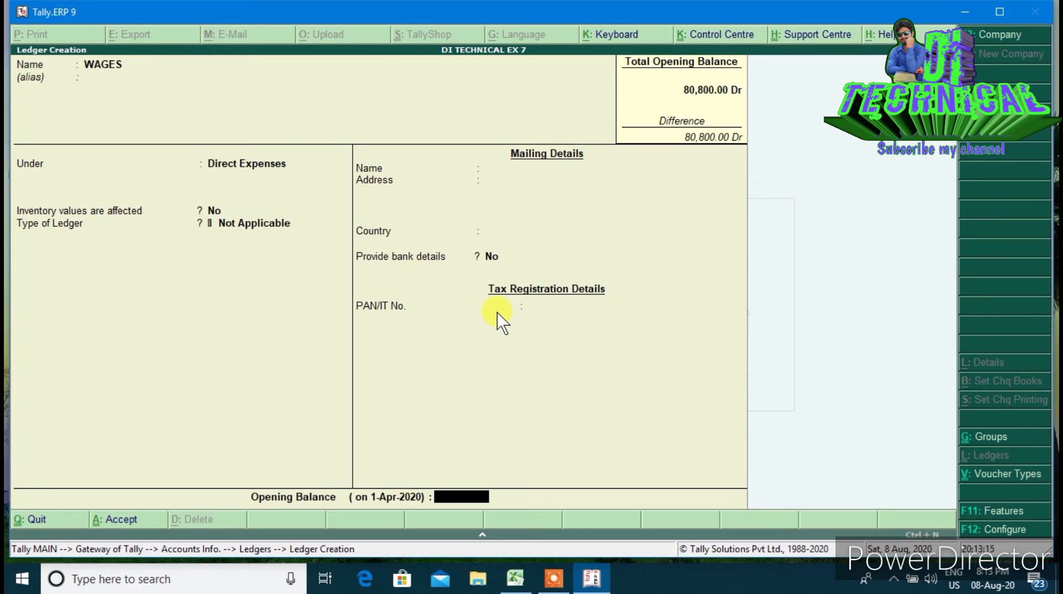
text(5000)
key(Return)
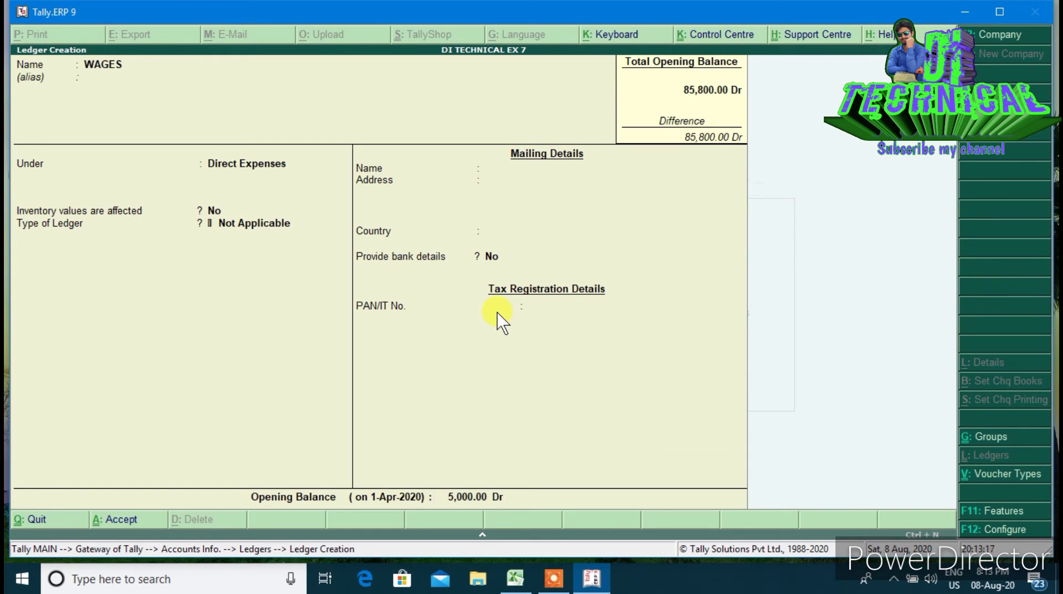
text(y)
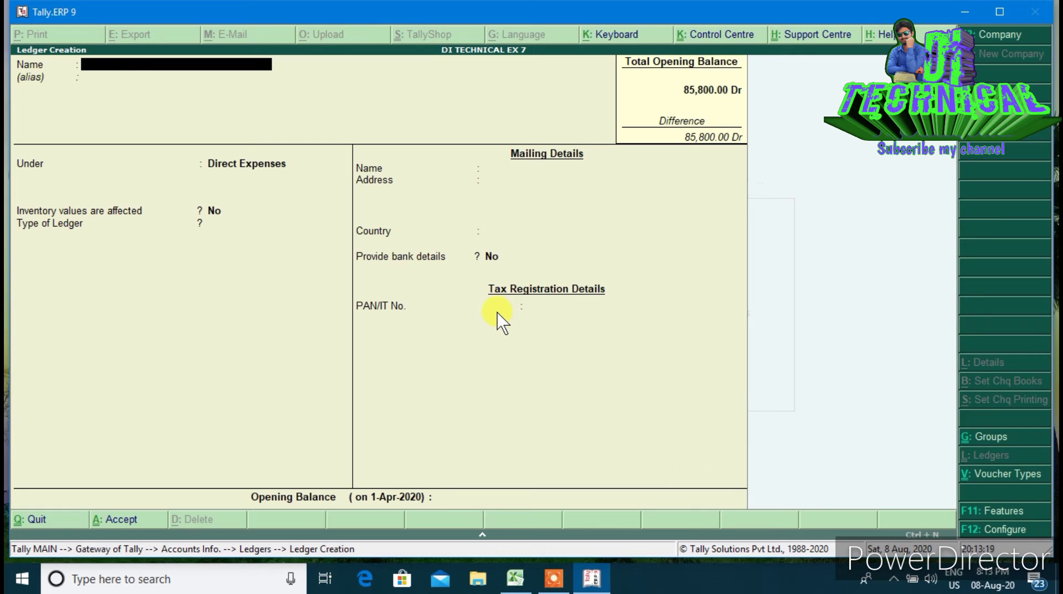
text(CARRIAGE)
Save the CARRIAGE ledger under Direct Expenses with a 1,000 Dr opening balance
key(Return)
key(Return)
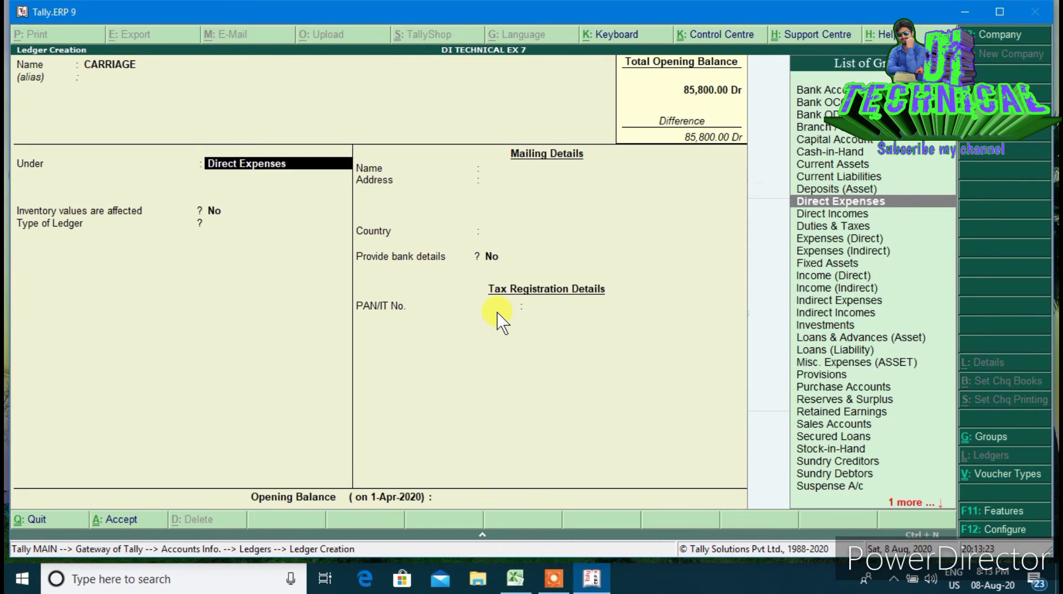
key(Return)
key(Return)
key(Return)
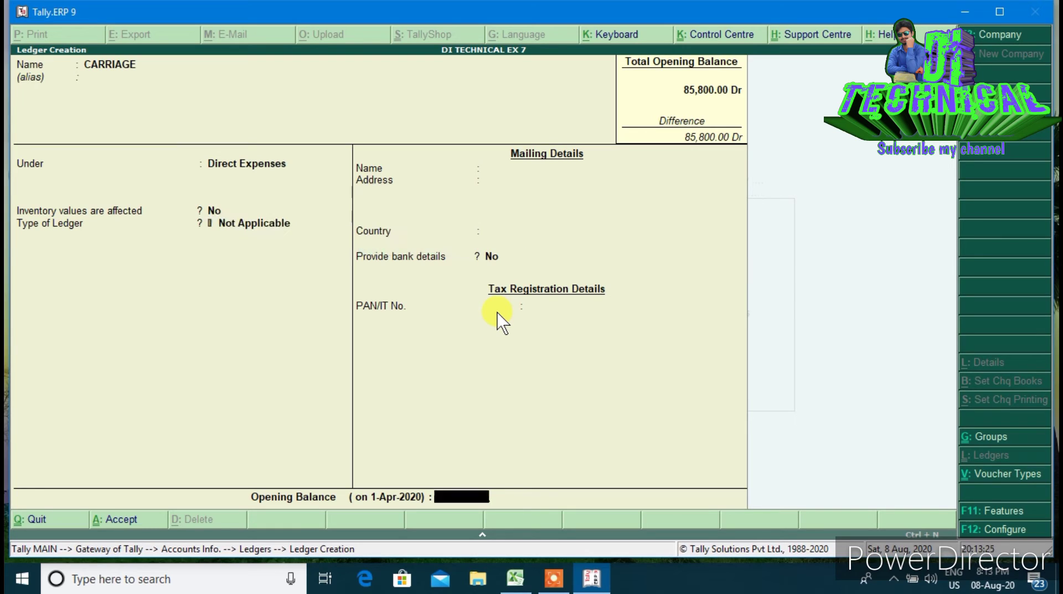
key(Return)
key(Escape)
text(1000)
key(Return)
key(Return)
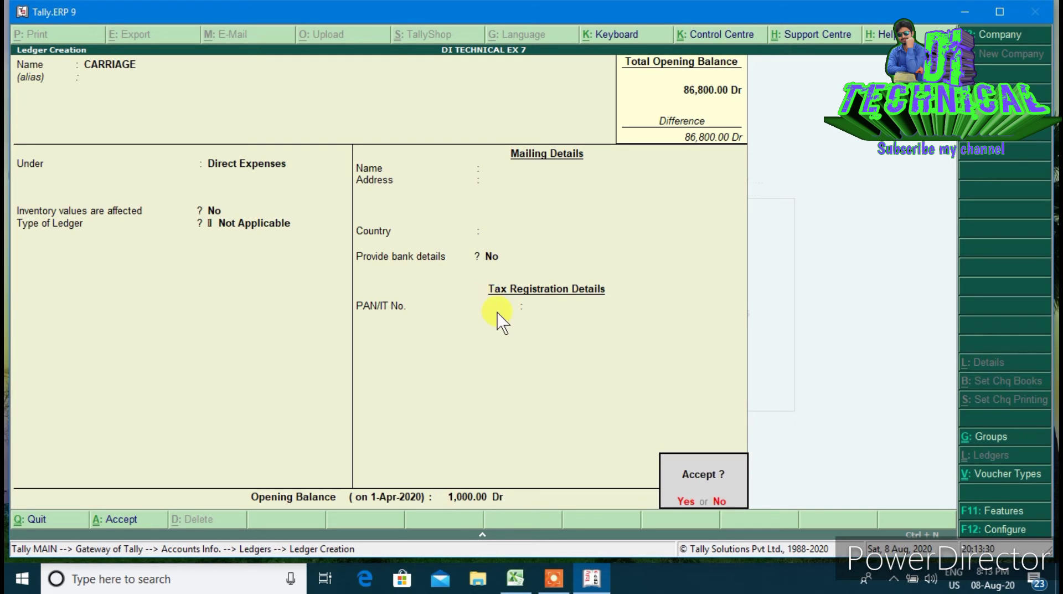
key(Return)
Create the RENT & TAX ledger under Indirect Expenses with a 300 Dr opening balance
text(RENT)
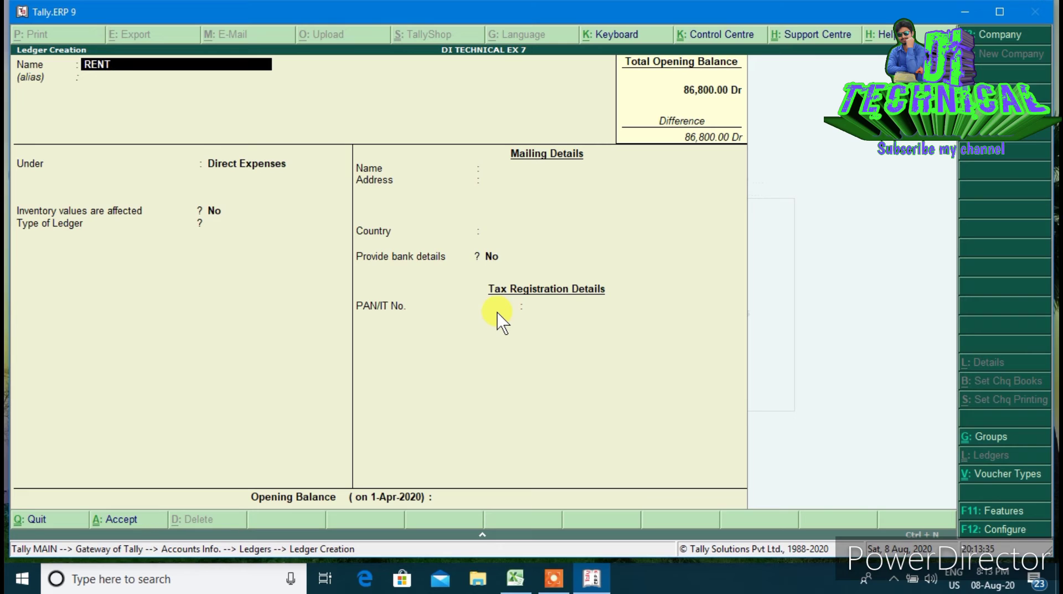
text( & TAX)
key(Return)
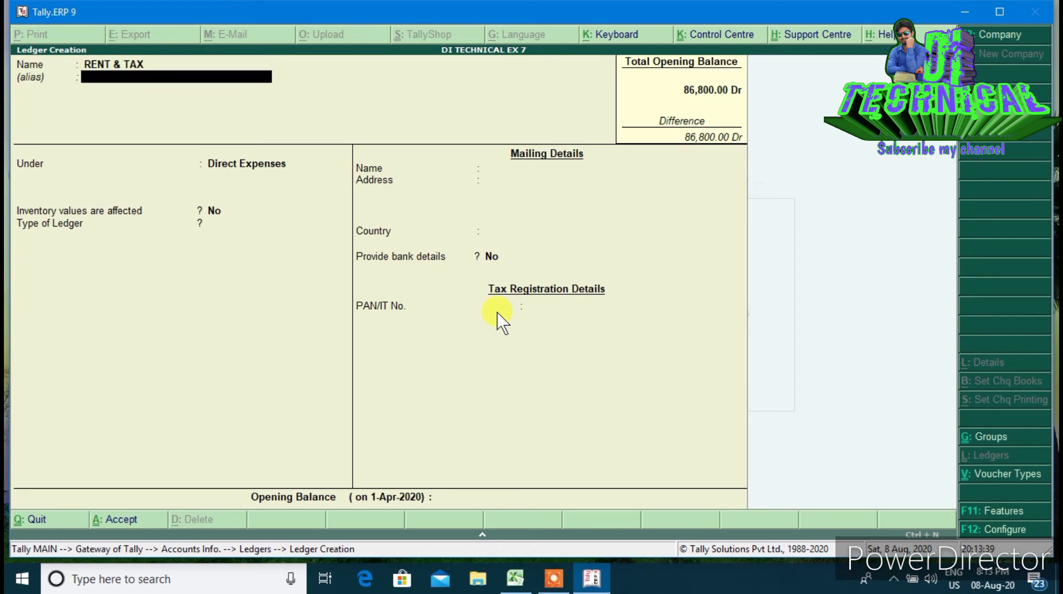
key(Return)
text(IN)
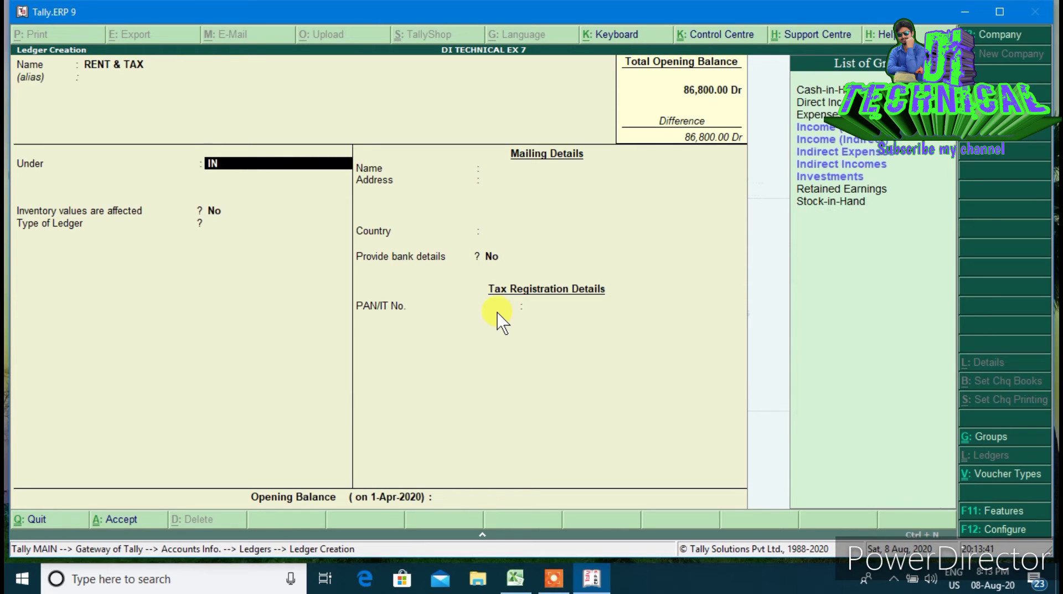
key(Down)
key(Down)
key(Return)
key(Return)
key(Return)
key(Return)
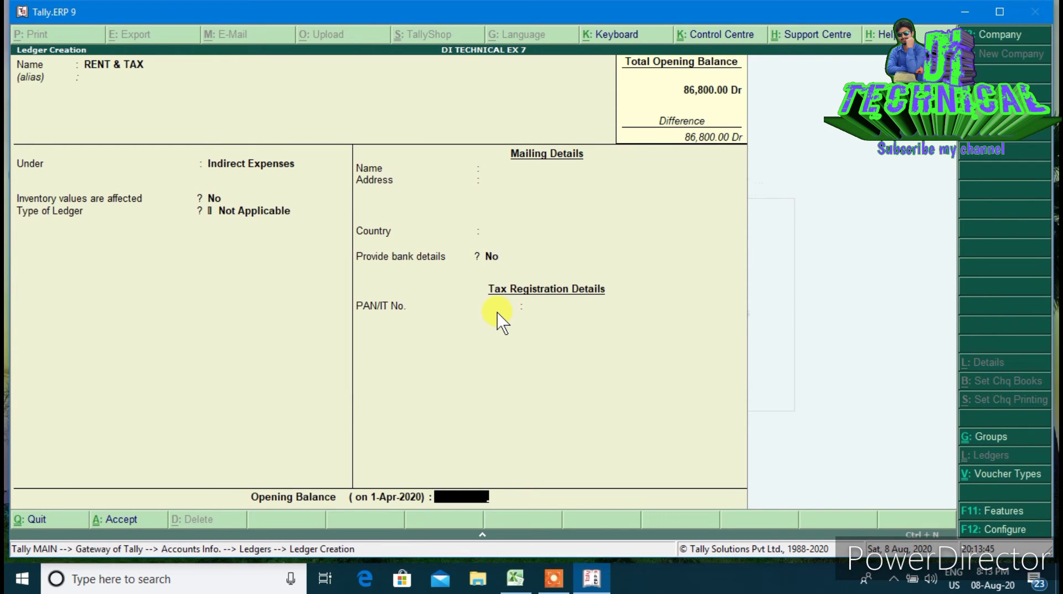
text(300)
key(Return)
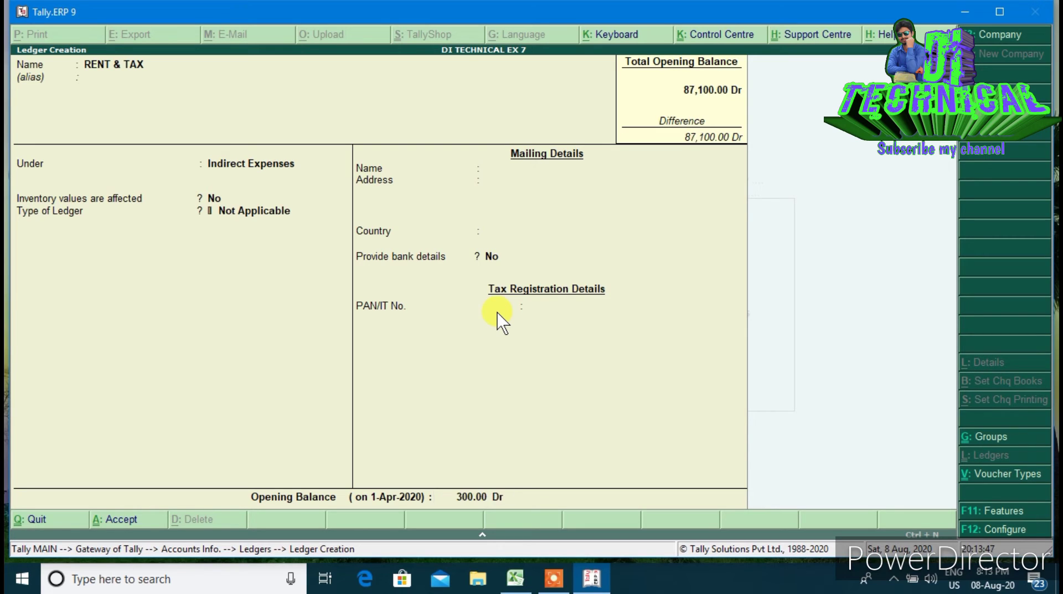
key(Return)
Create the OPENING STOCK ledger under Stock-in-Hand with a 7,000 Dr opening balance
text(OP)
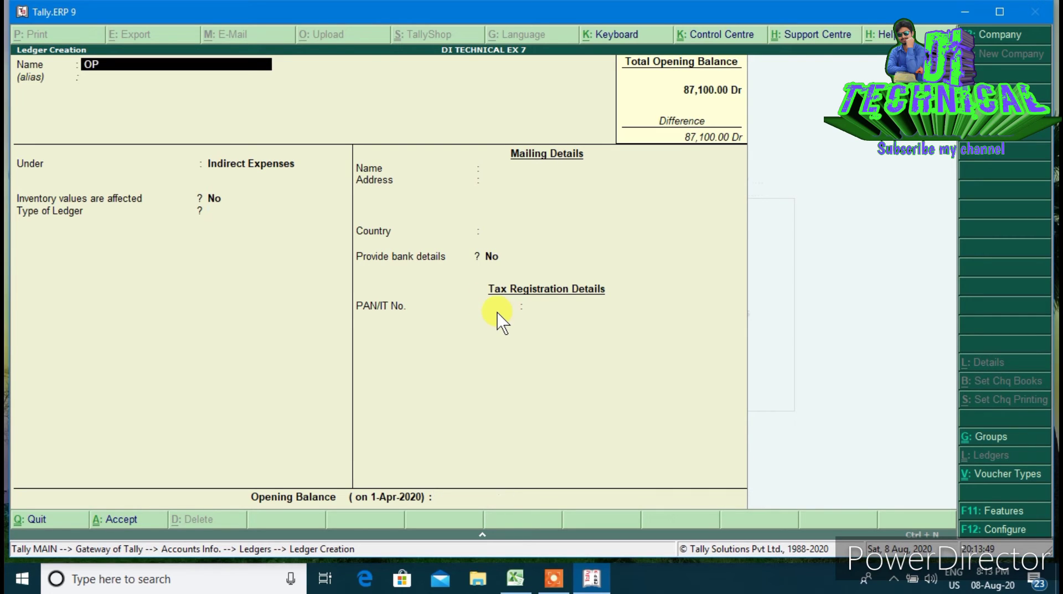
text(ENING STOCK)
key(Return)
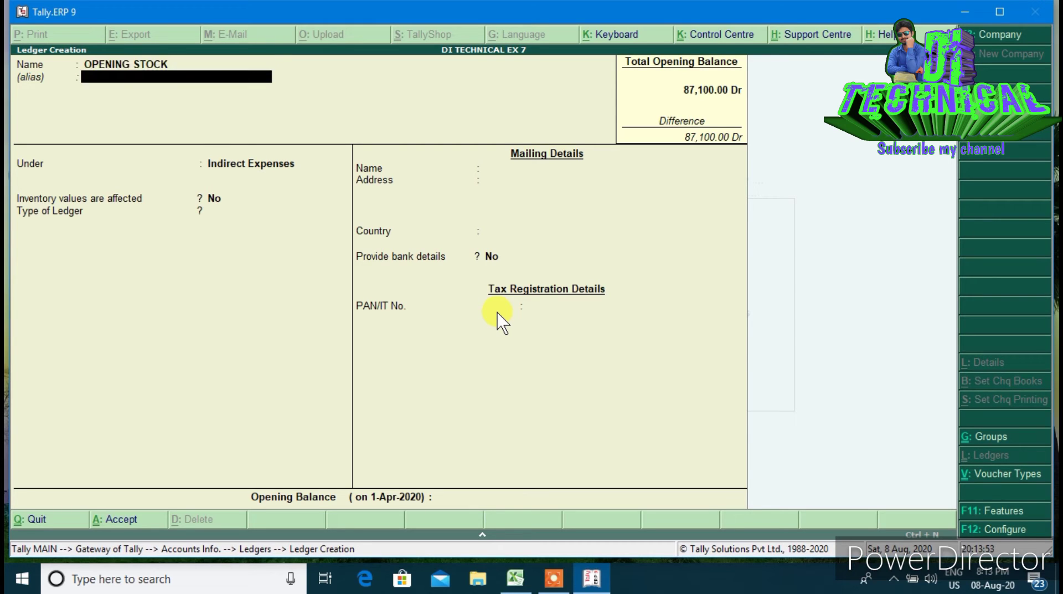
text(STO)
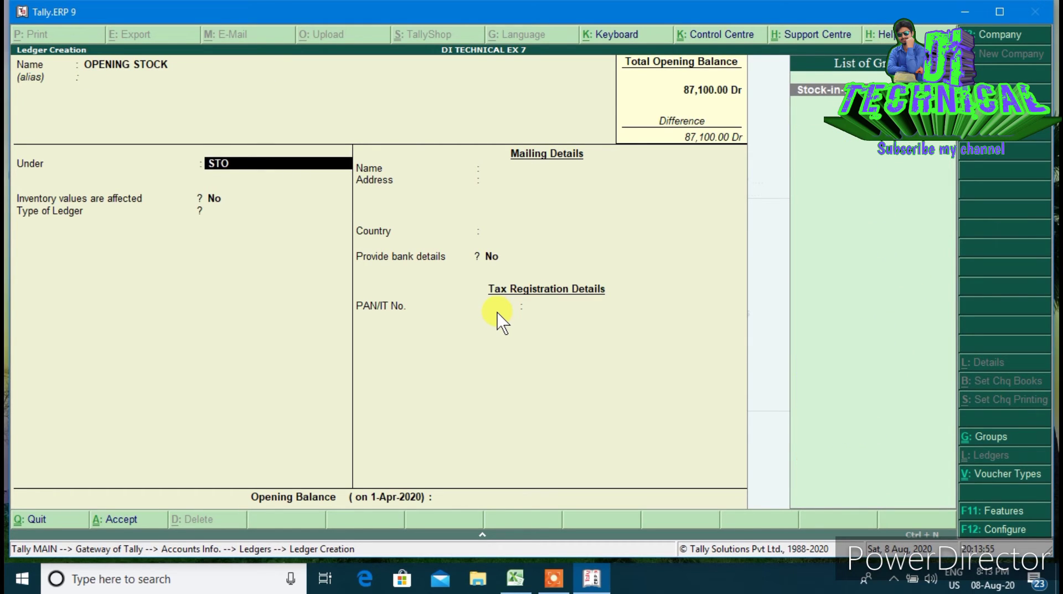
key(Return)
key(Return)
key(Escape)
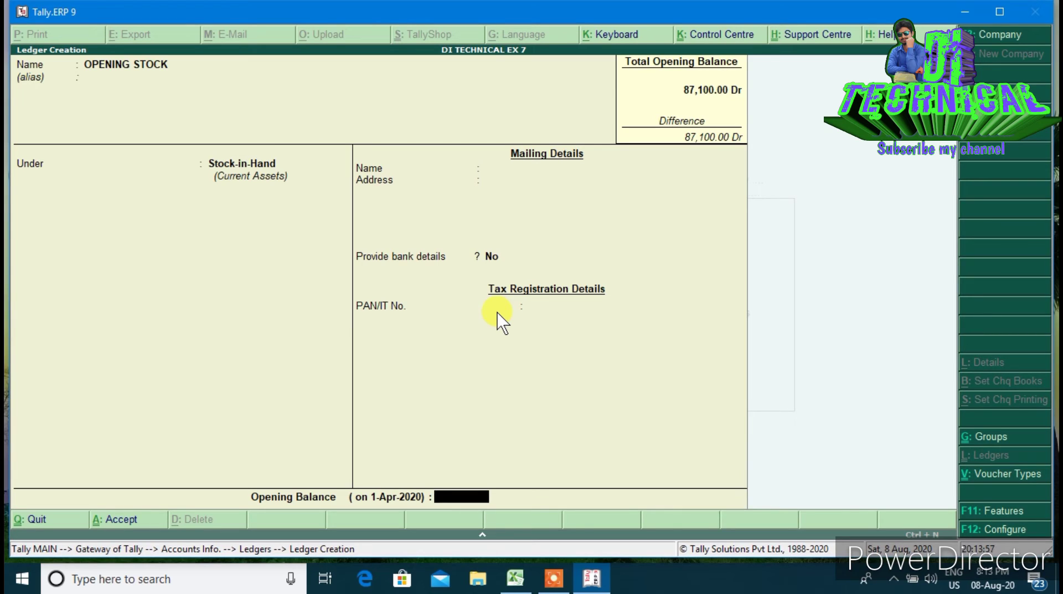
text(7000)
key(Return)
key(Return)
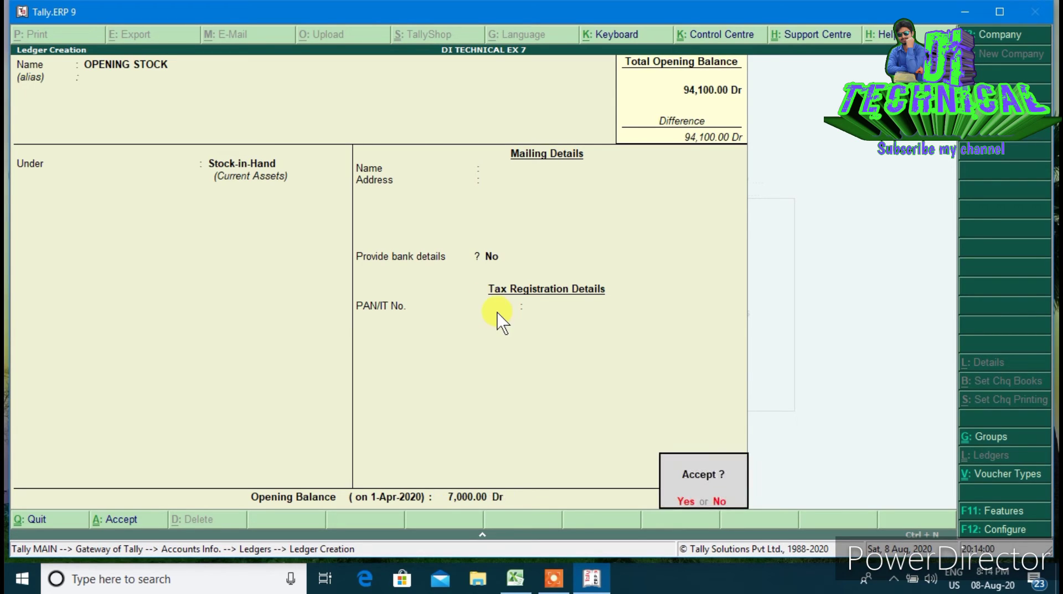
key(Return)
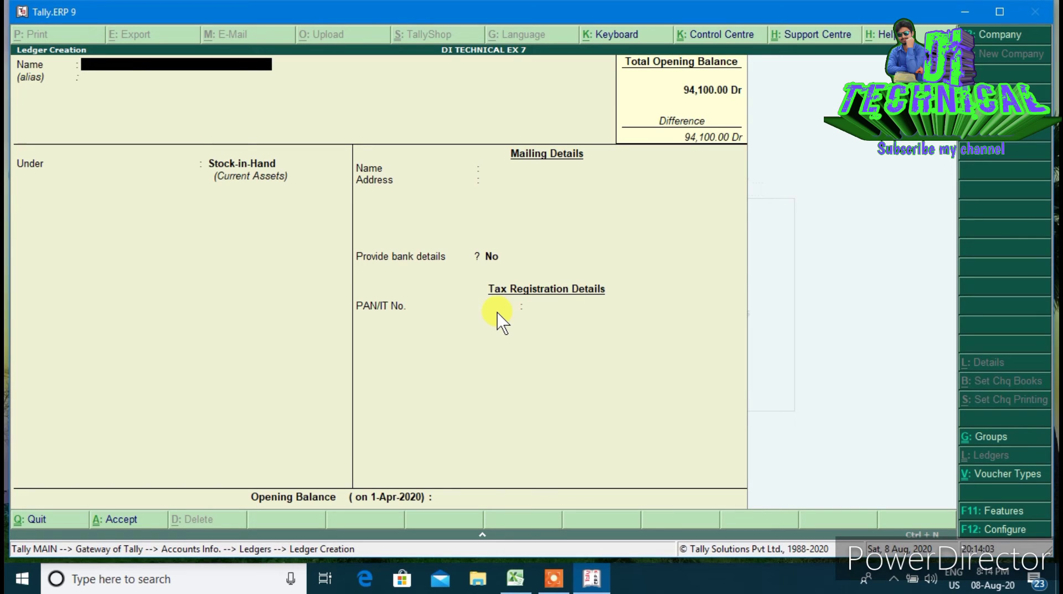
Set up the DISCOUNT ledger under Indirect Expenses with a 300 Dr opening balance
text(DISCOUNT)
key(Return)
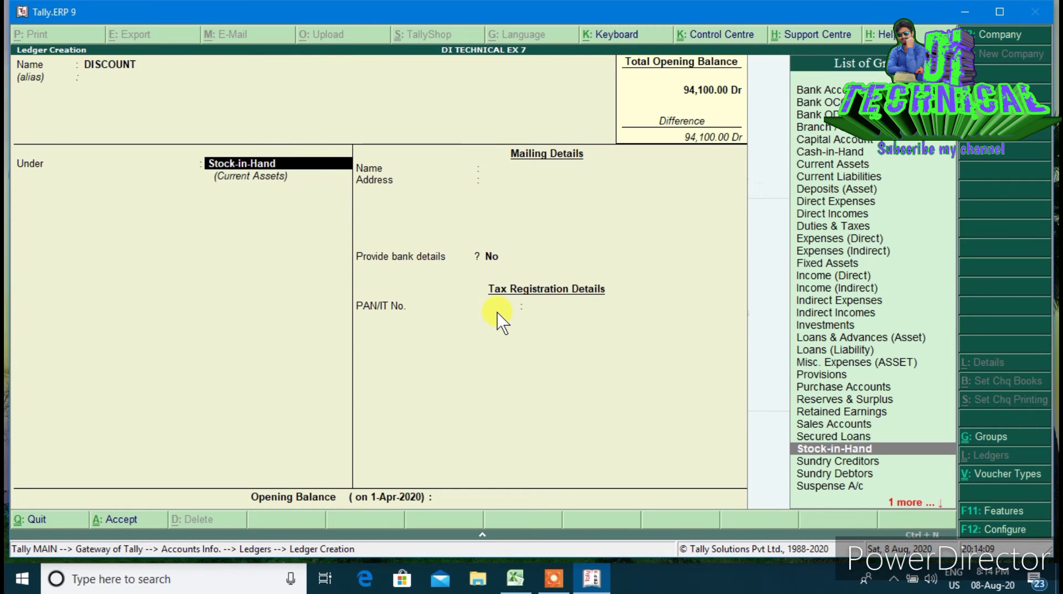
text(IN)
key(Down)
key(Down)
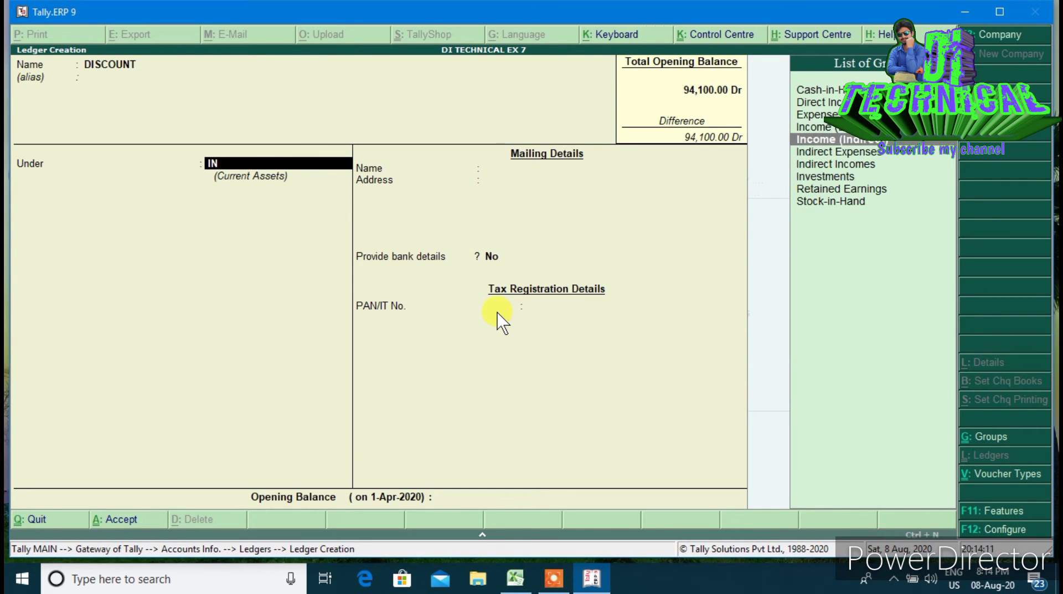
key(Return)
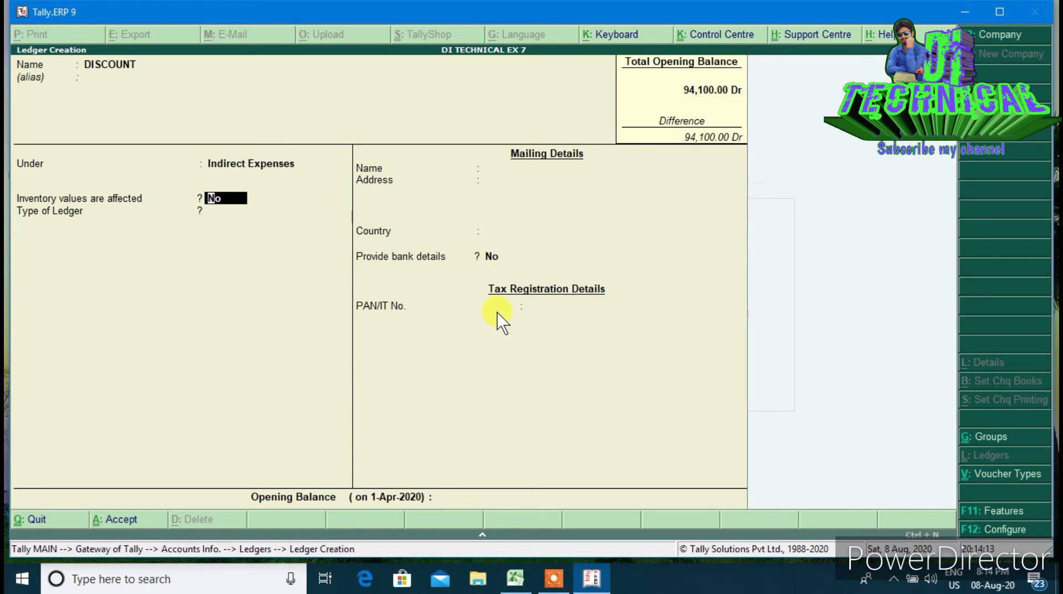
key(Return)
key(Return)
key(Return)
key(Return)
key(Return)
key(Escape)
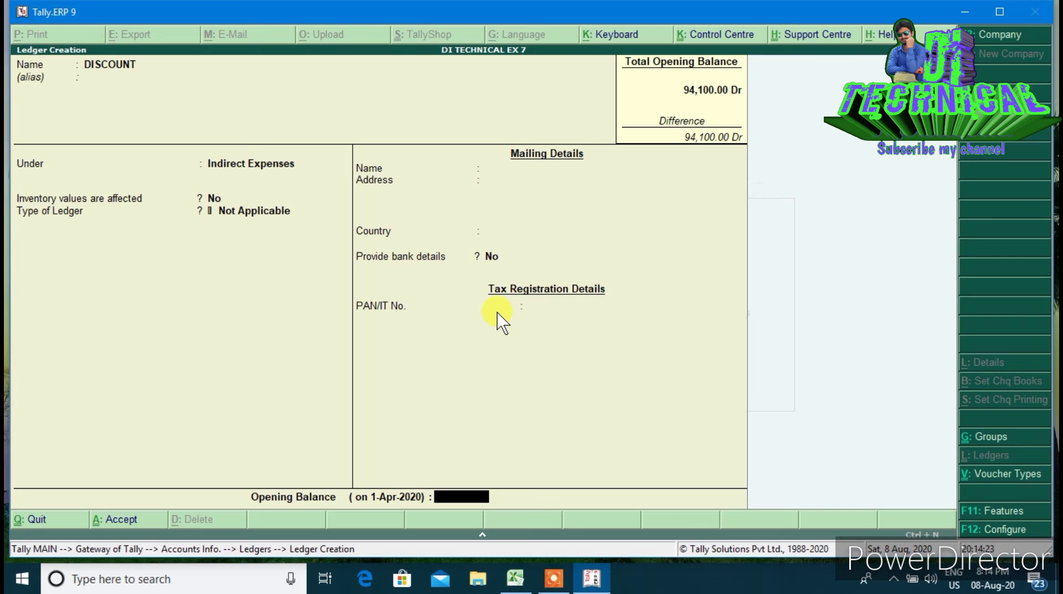
text(300)
key(Return)
key(Return)
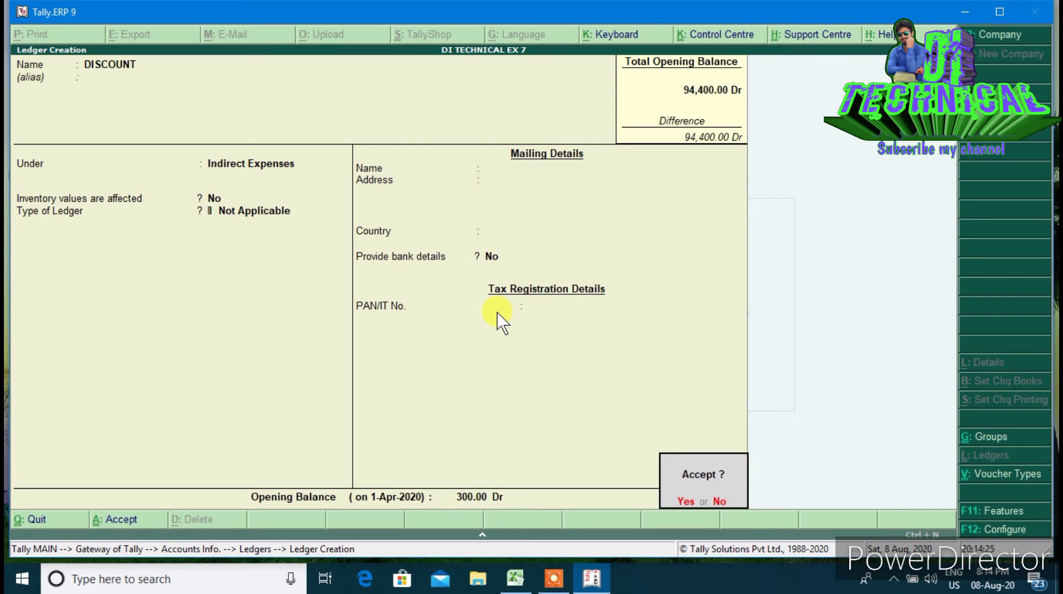
key(Return)
Create the BAD DEBTS ledger under Indirect Expenses with a 500 Dr opening balance
text(BA)
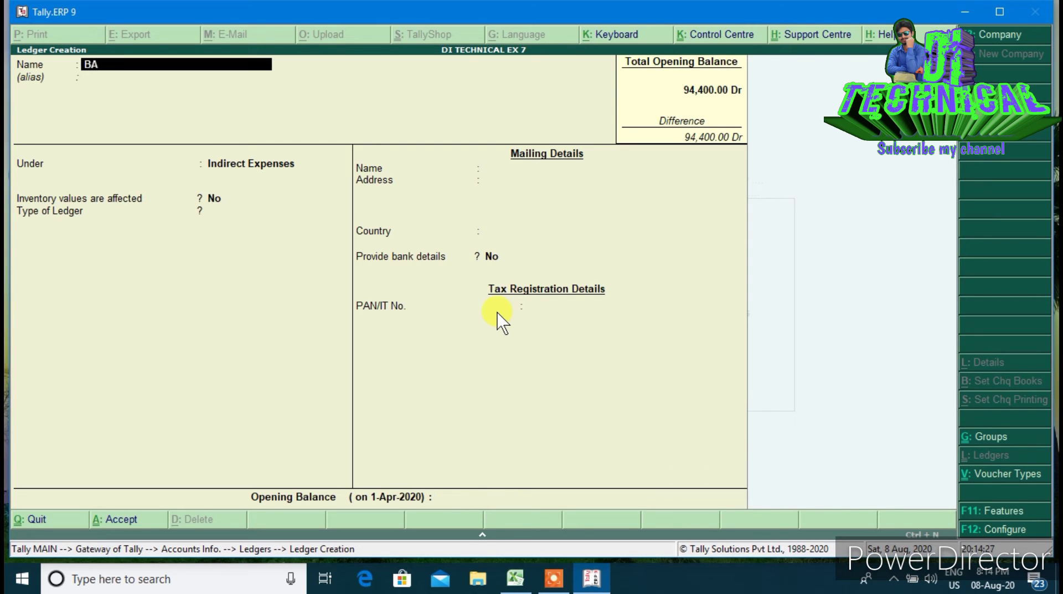
text(D DEBTS)
key(Return)
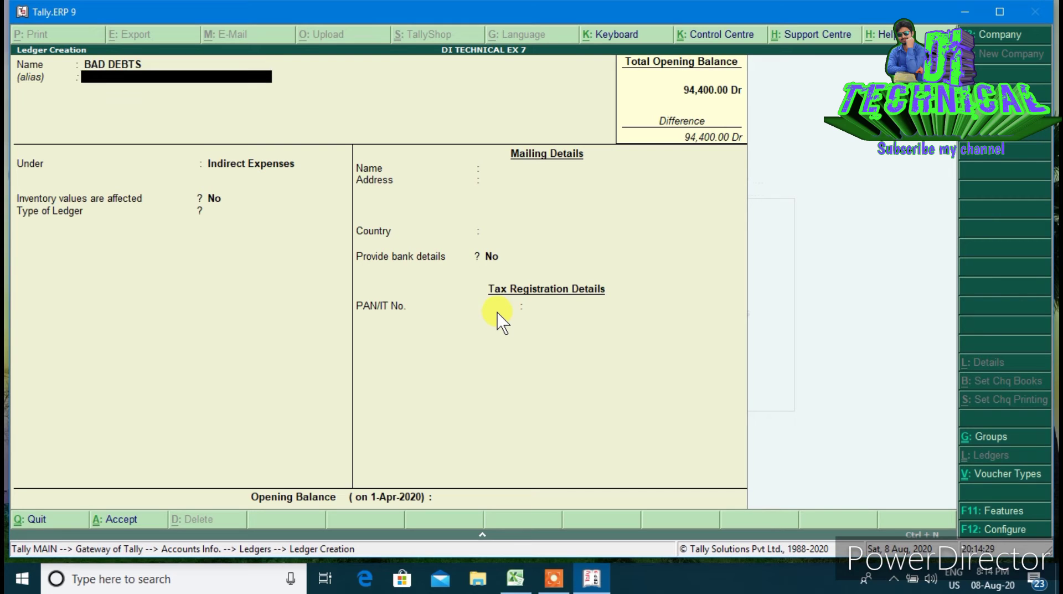
key(Return)
text(IN)
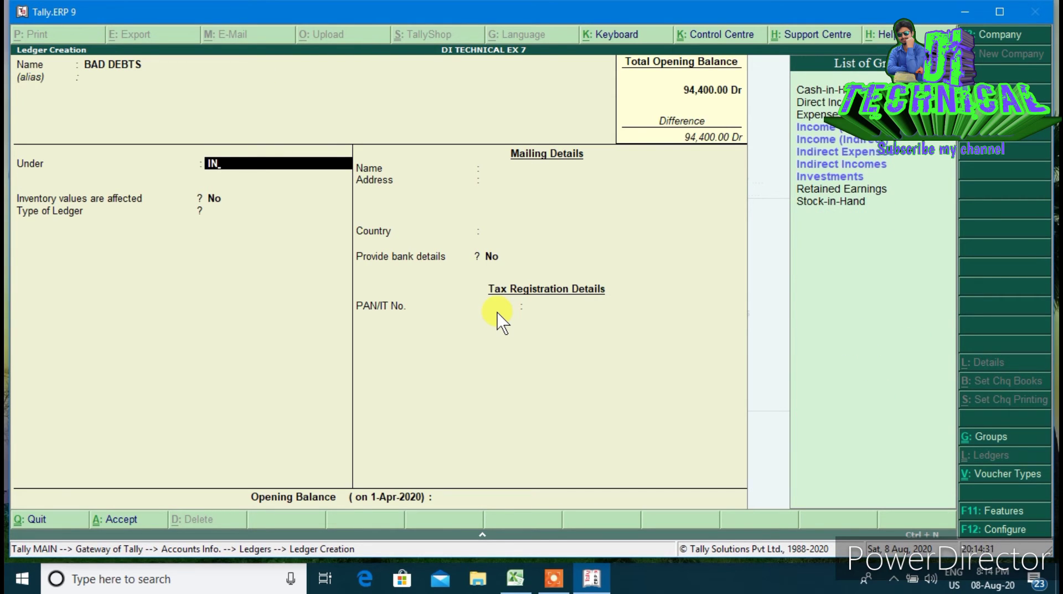
key(Down)
key(Down)
key(Return)
key(Return)
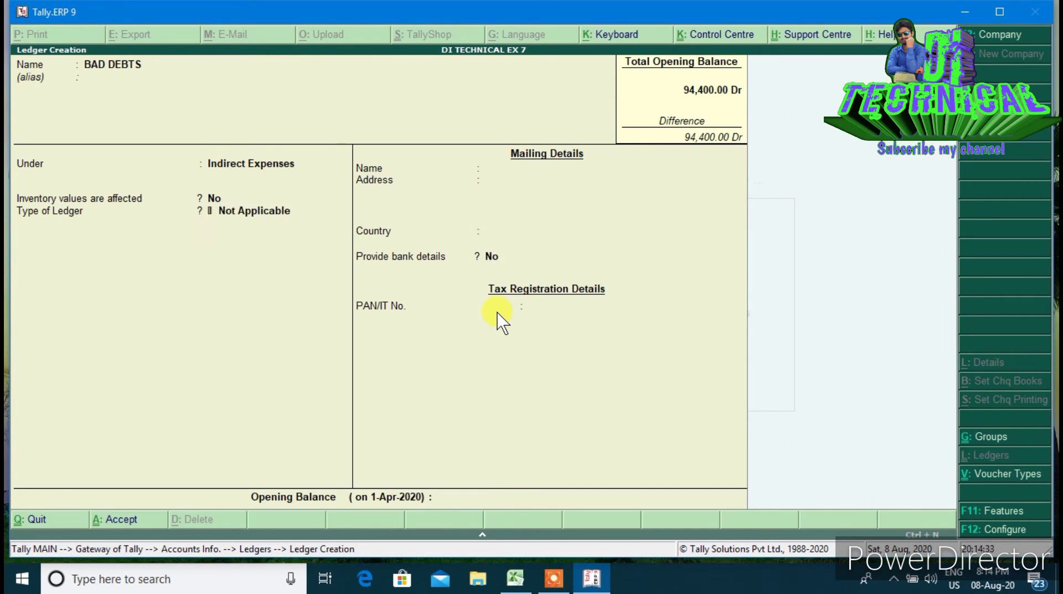
key(Return)
key(Escape)
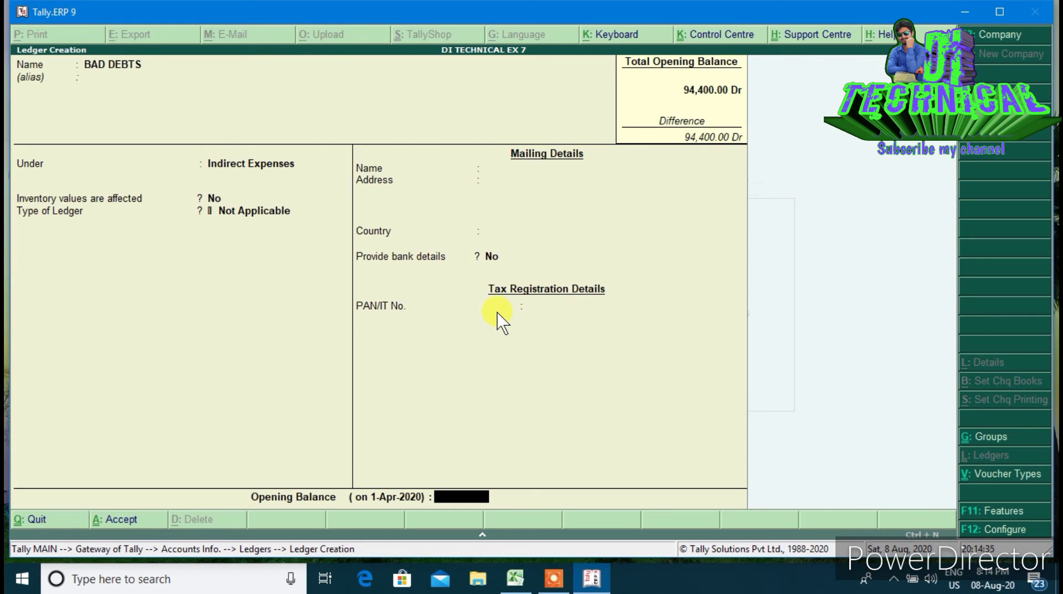
text(500)
key(Return)
key(Return)
key(Return)
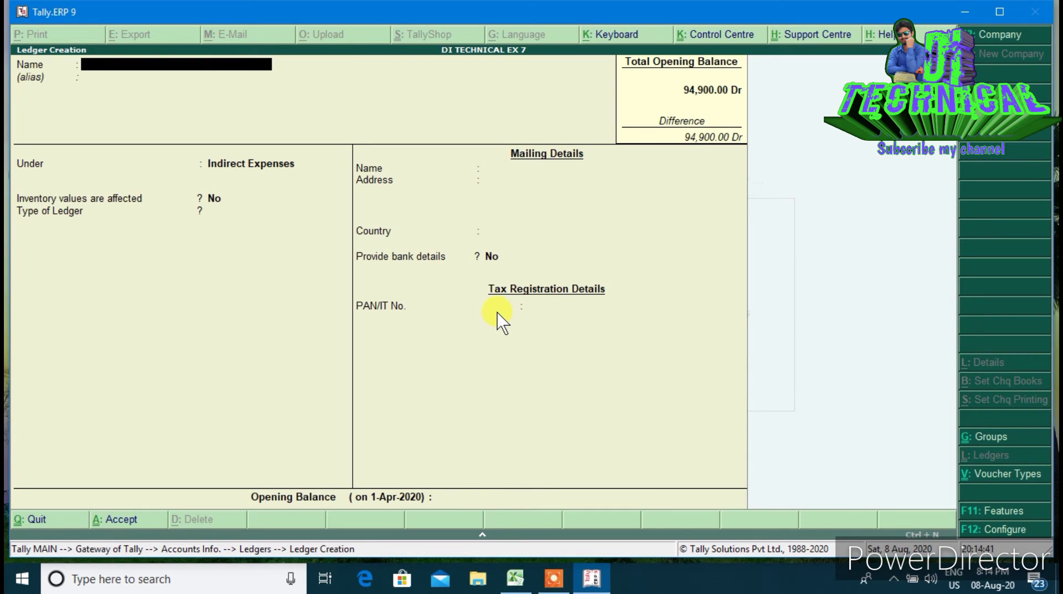
Create the SALARIES ledger with a 1,100 Dr opening balance and save it
text(D)
text(A)
key(BackSpace)
key(BackSpace)
text(SALARIES)
key(Return)
key(Return)
key(Return)
key(Return)
key(Return)
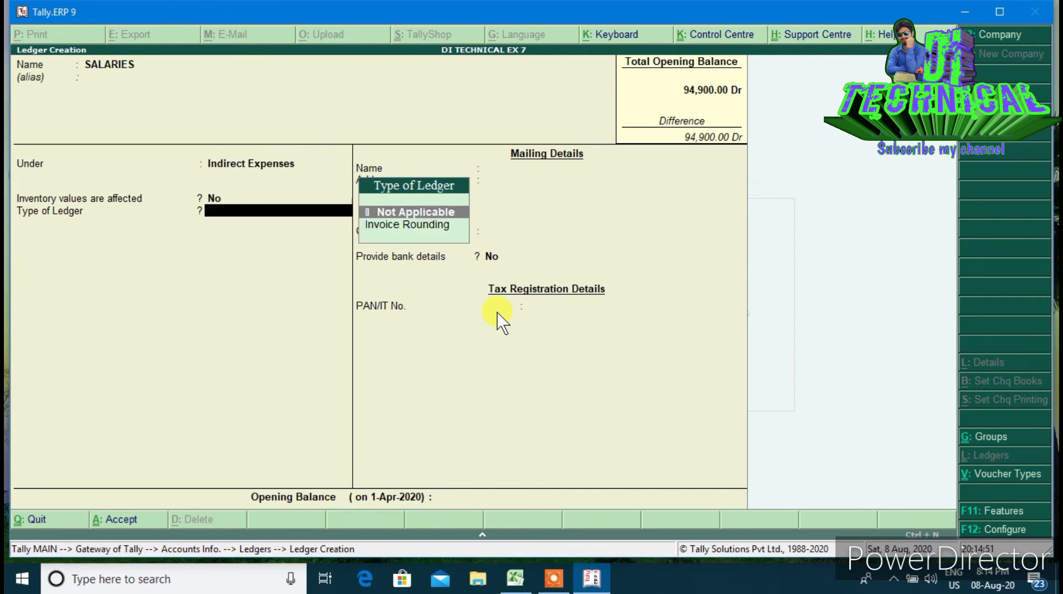
key(Return)
key(BackSpace)
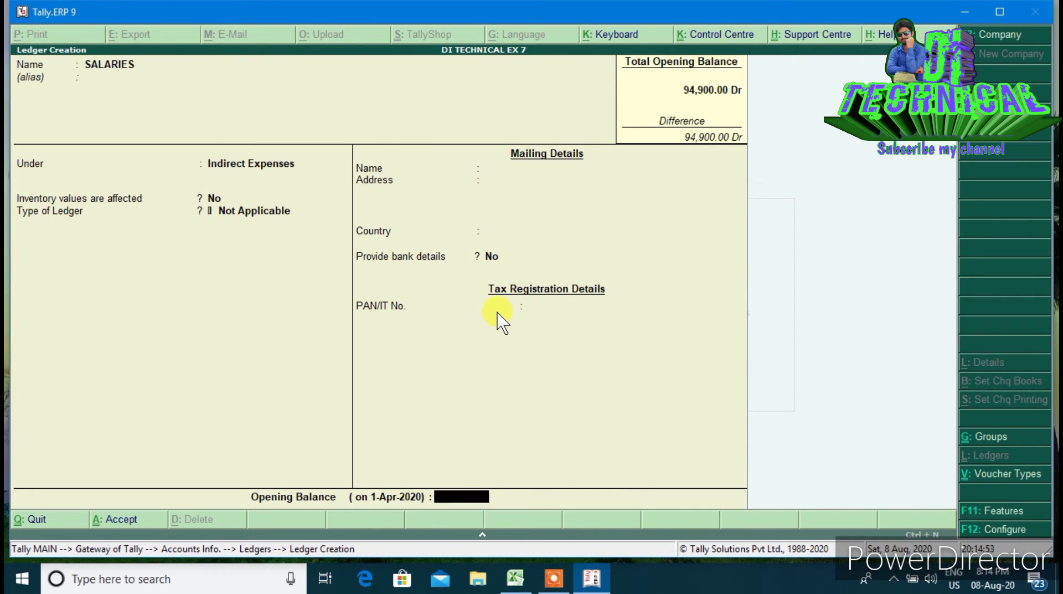
text(1100)
key(Return)
key(Return)
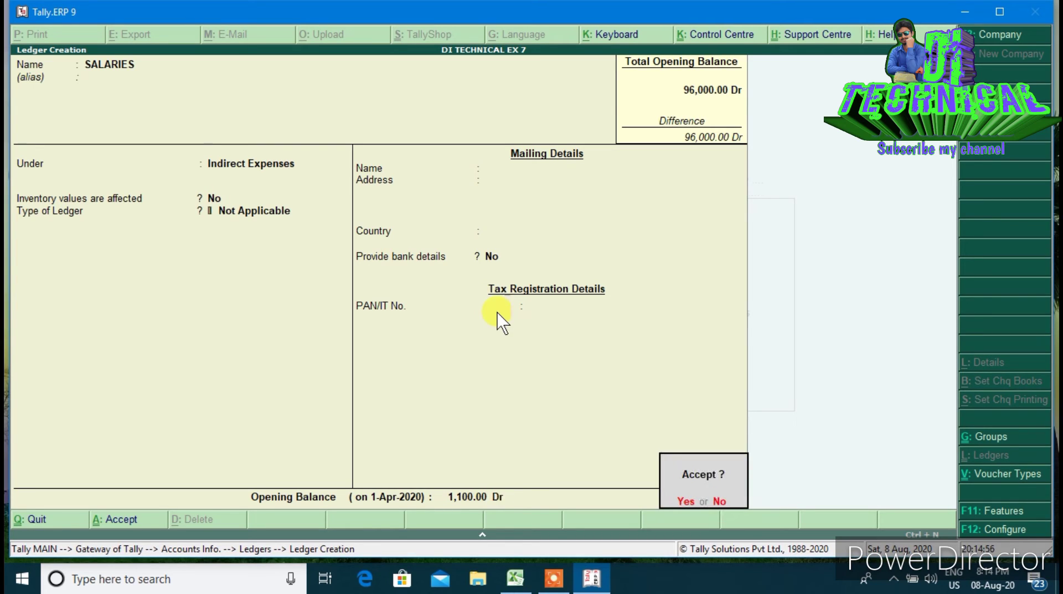
key(Return)
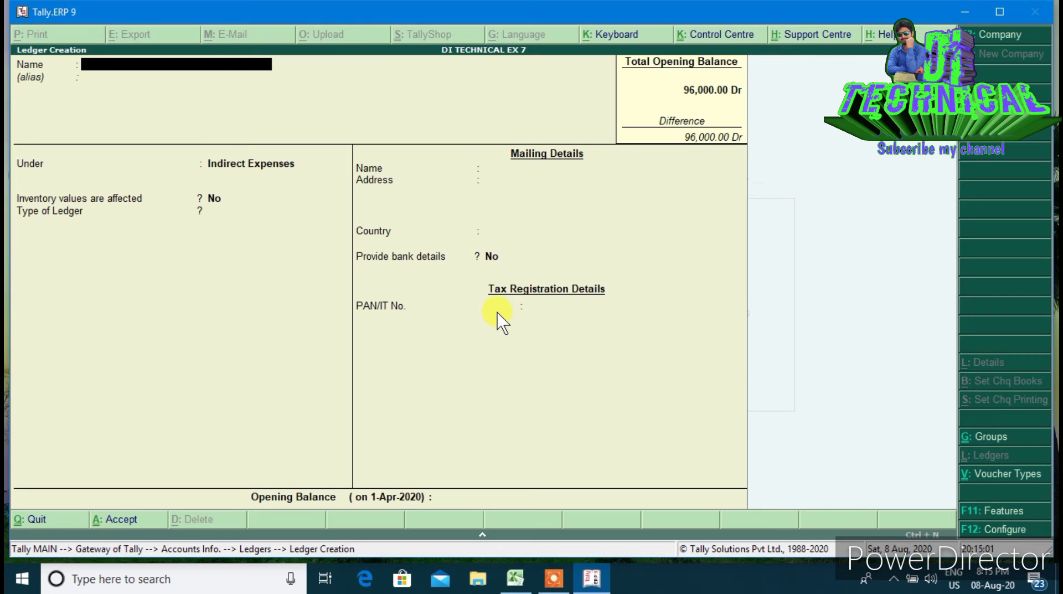
Create the CAPITAL ledger under Capital Account with a 30,000 Cr opening balance
text(CAPITAL)
key(Return)
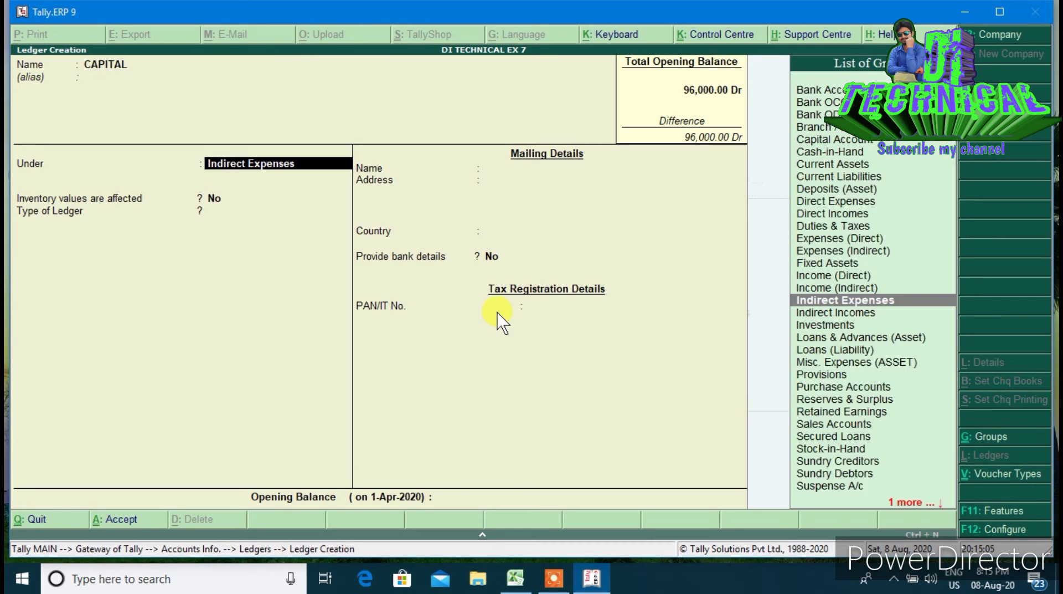
text(CA)
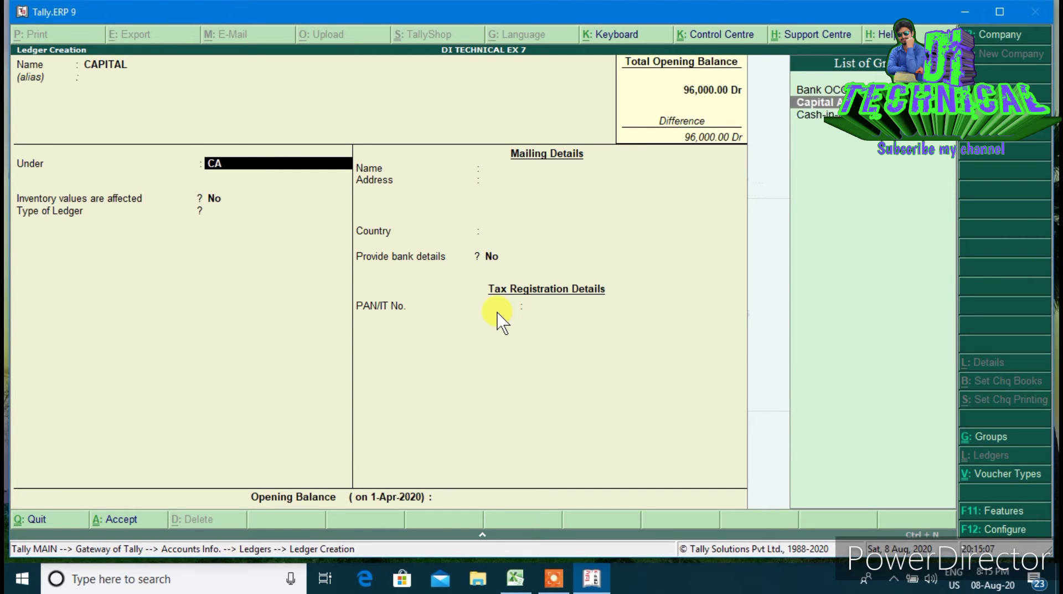
key(Return)
key(Return)
key(Return)
key(Return)
key(Return)
key(Return)
key(Return)
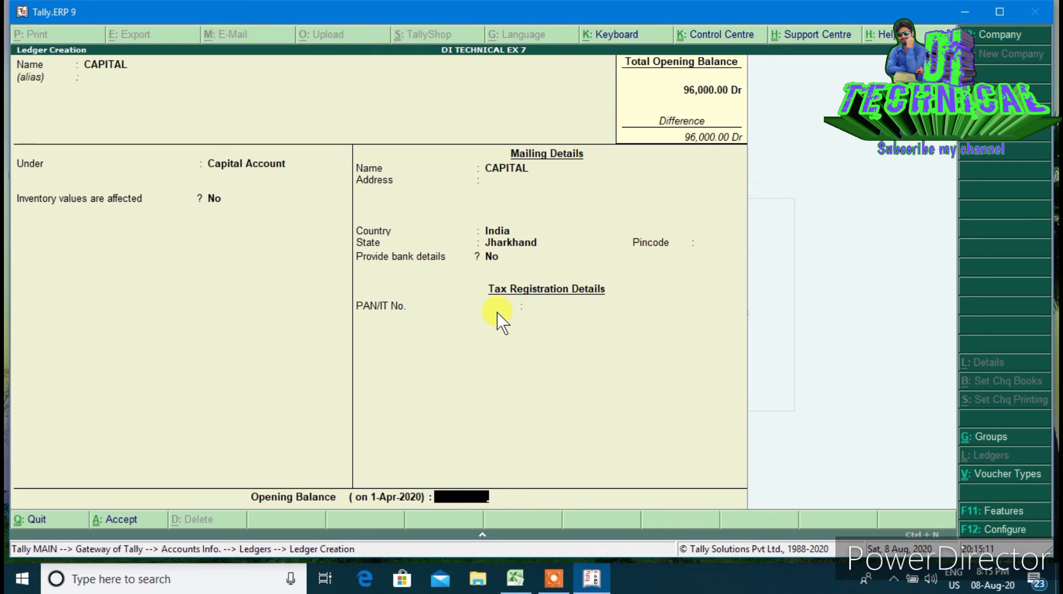
text(30,000)
key(Return)
key(Return)
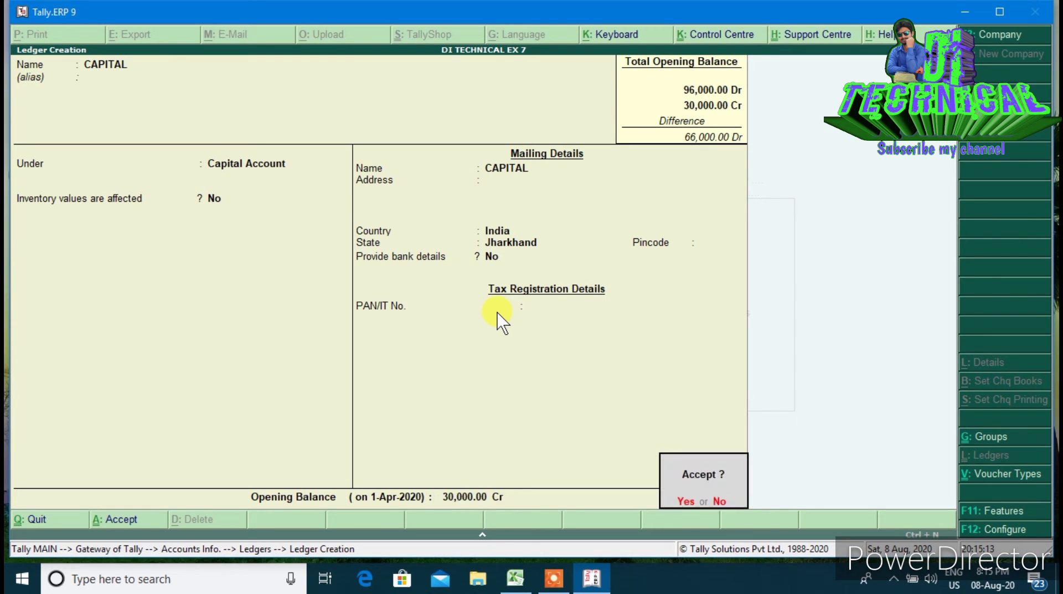
Create the BILLS PAYABLE ledger under Current Liabilities with a 15,000 Cr opening balance
text(B)
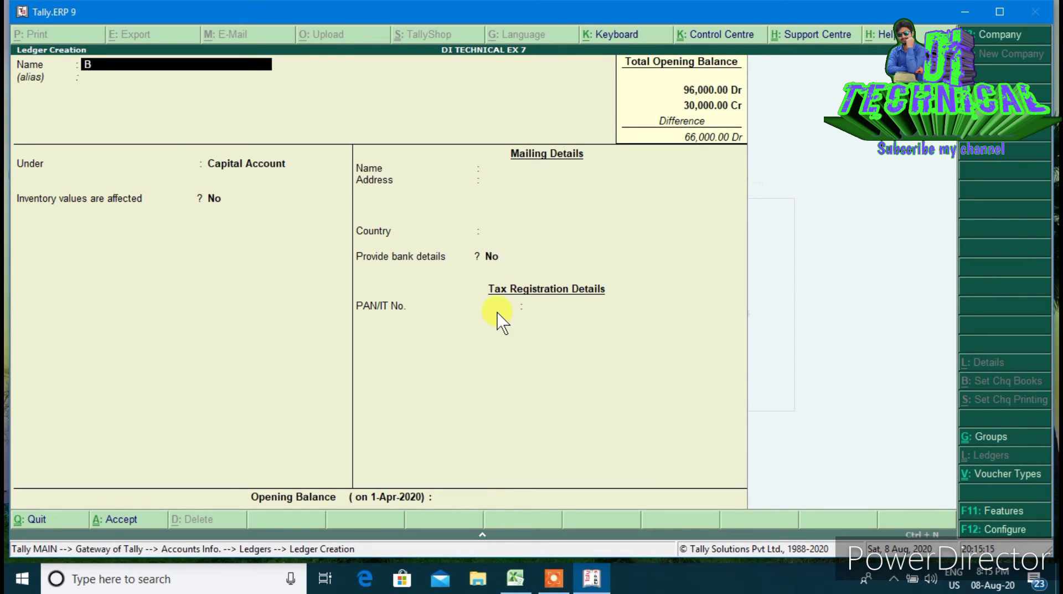
text(ILLS PAYABLE)
key(Return)
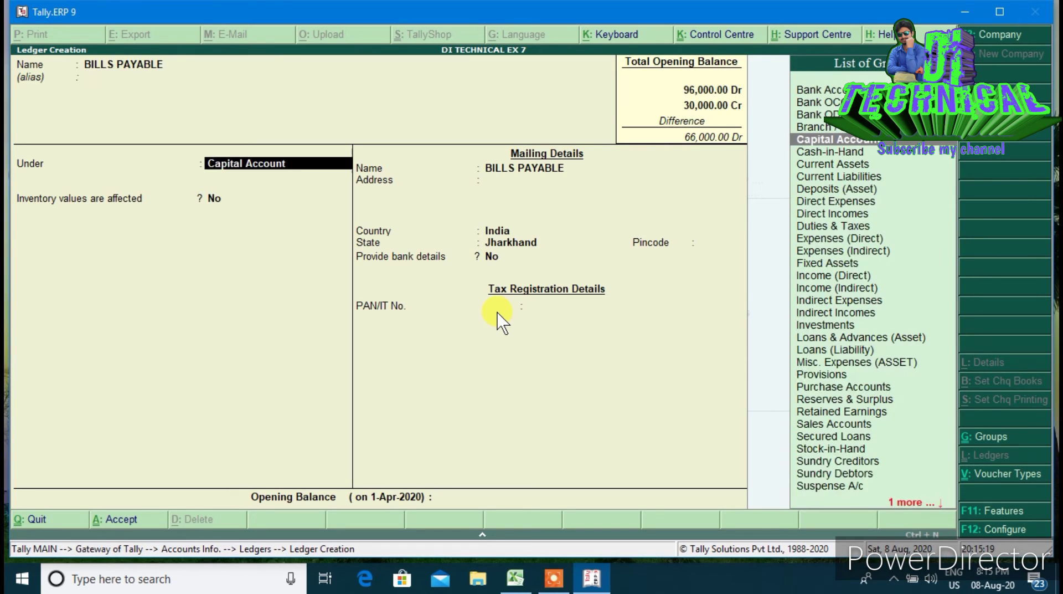
text(CU)
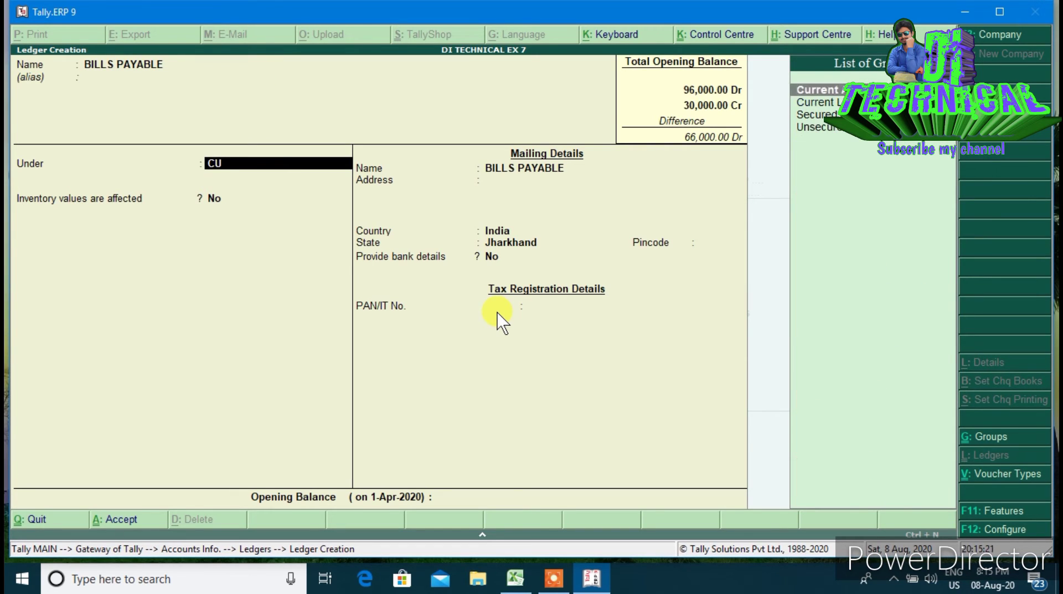
key(Down)
key(Return)
key(Return)
key(Return)
key(Return)
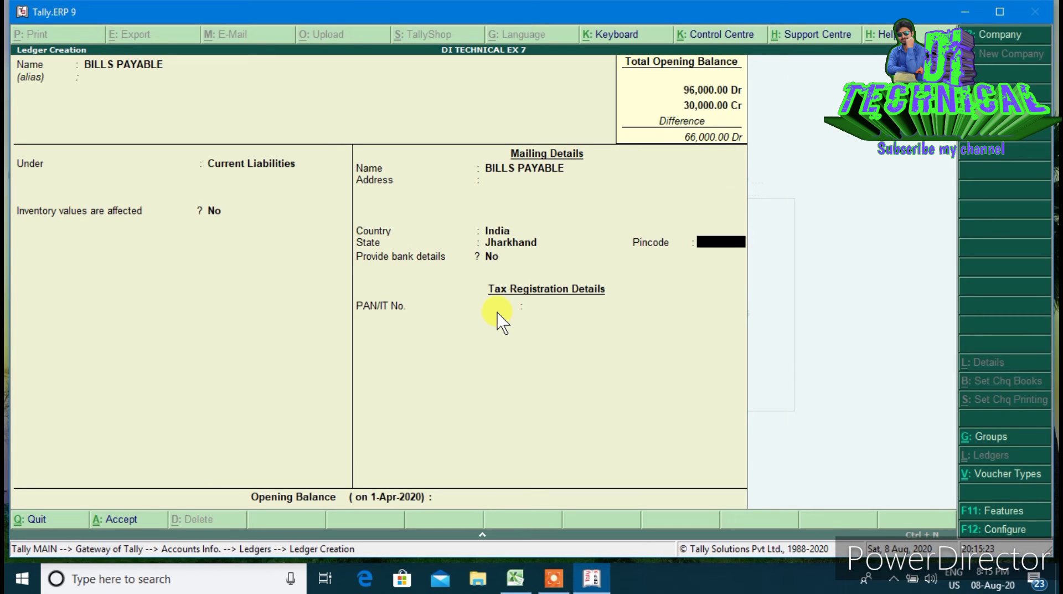
key(Return)
key(Return)
key(Return)
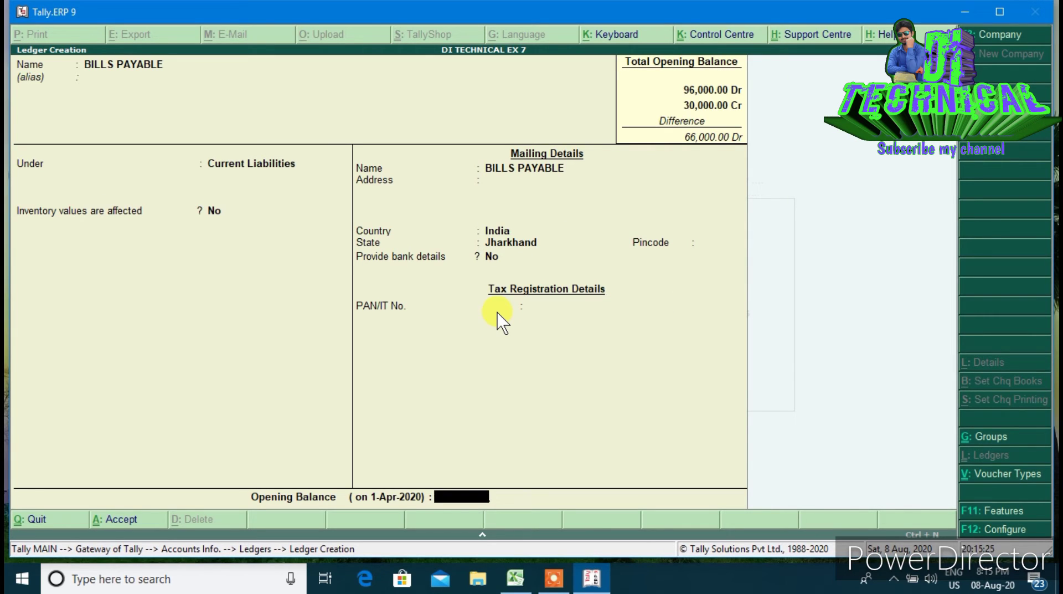
text(15000)
key(Return)
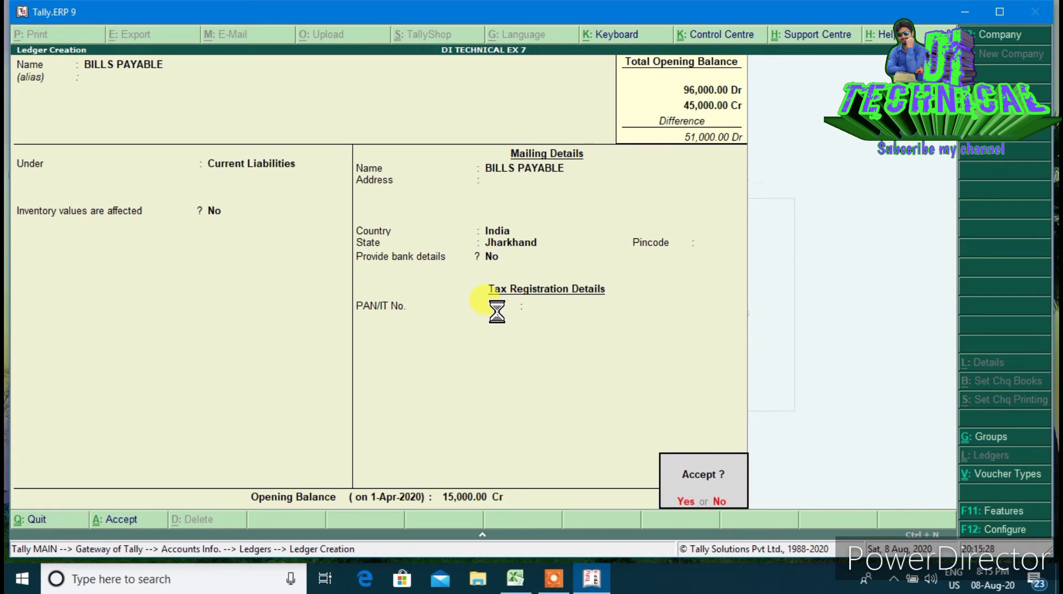
key(Return)
Create the SUNDRY CREDITOR ledger under Sundry Creditors with a 10,000 Cr opening balance
text(SUNDRY)
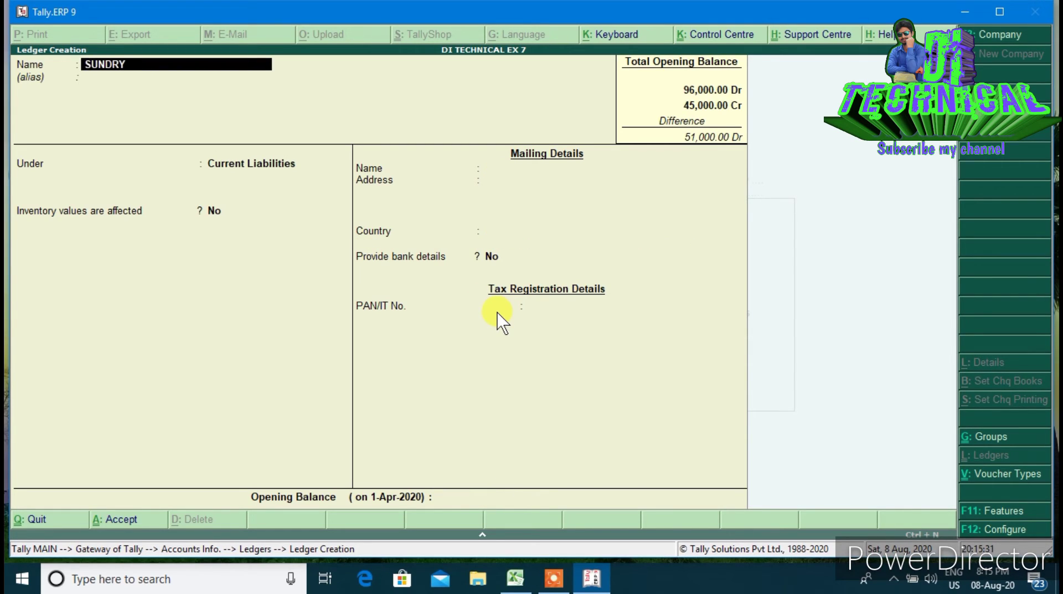
text( CREDITOR)
key(Return)
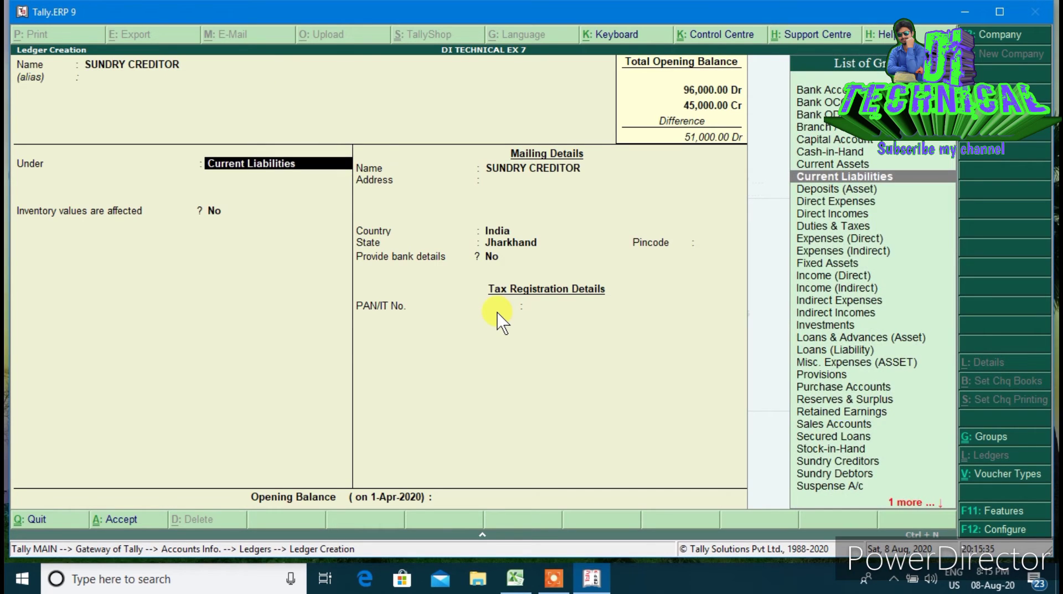
text(SUN)
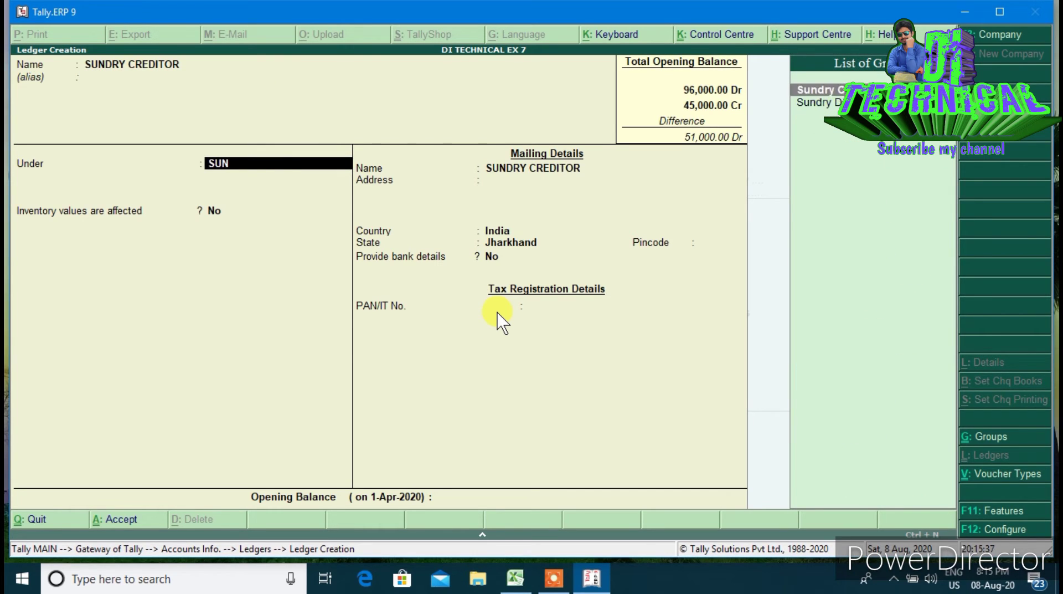
key(Return)
key(Return)
key(Return)
key(Return)
key(Return)
key(Return)
key(Return)
key(Return)
key(Return)
key(Return)
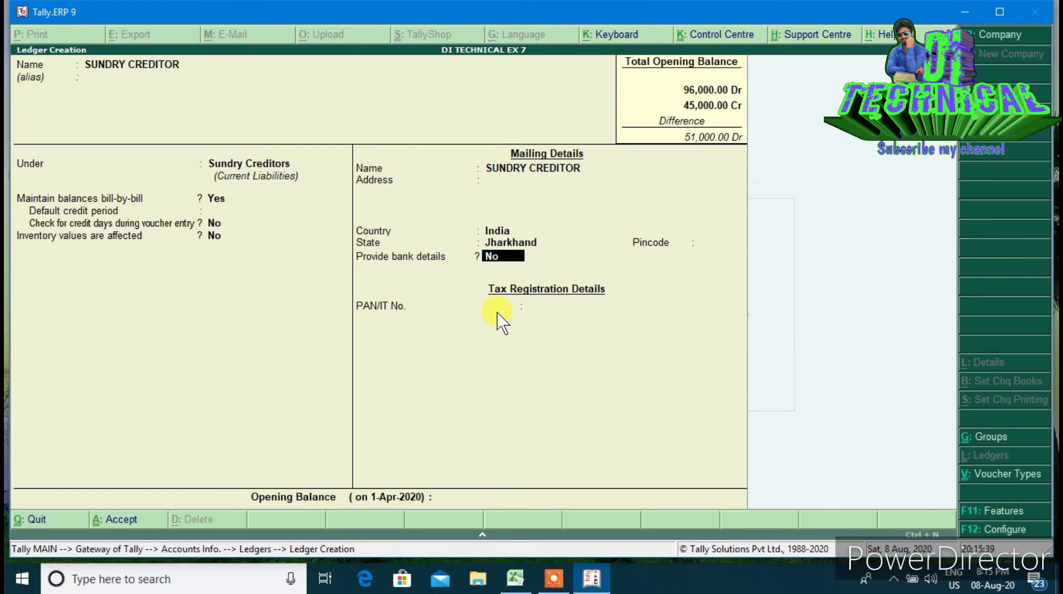
key(Return)
key(Return)
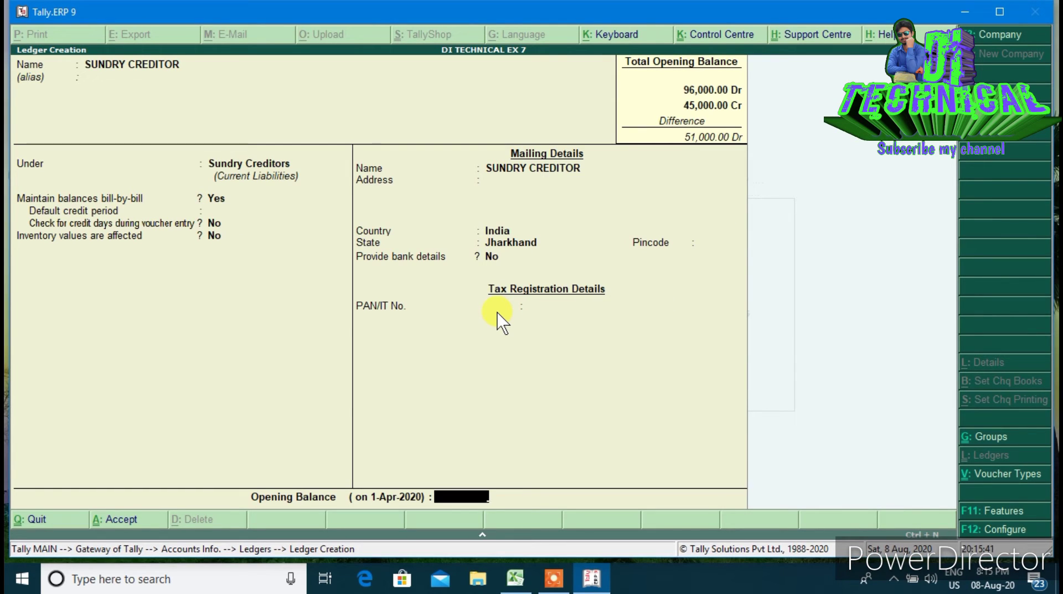
text(10000)
key(Return)
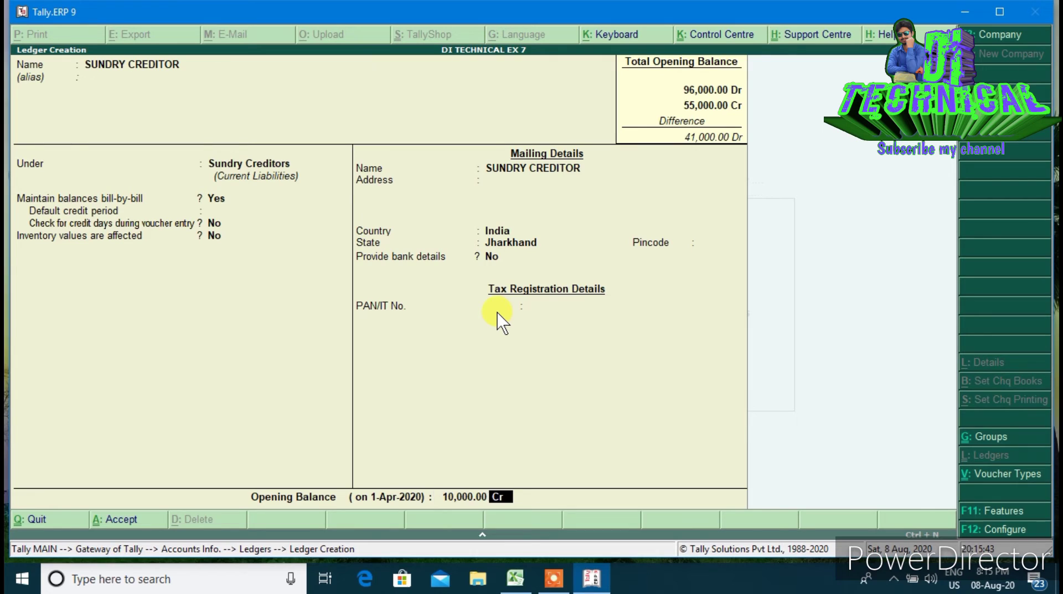
key(Return)
key(Return)
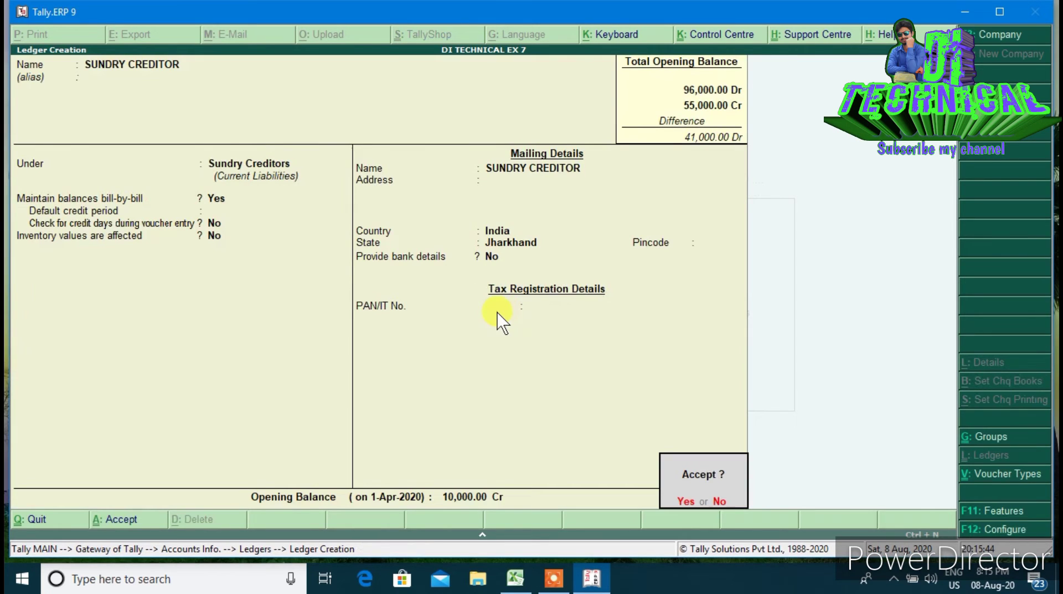
key(Return)
Create the LOAN ledger under Bank OD A/c with a 10,000 Cr opening balance
text(LOAN)
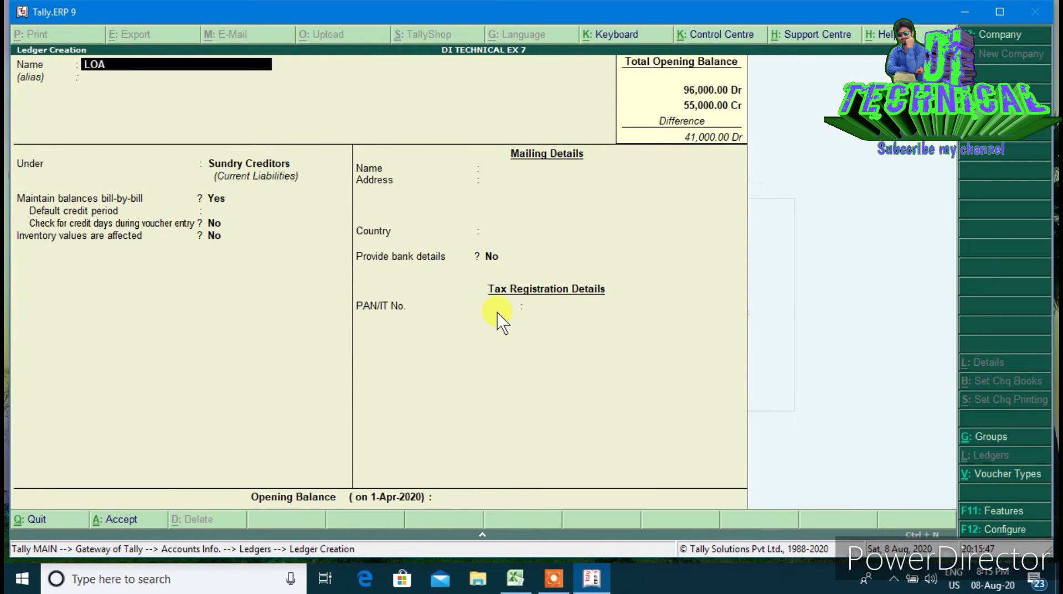
key(Return)
key(Return)
text(BANK)
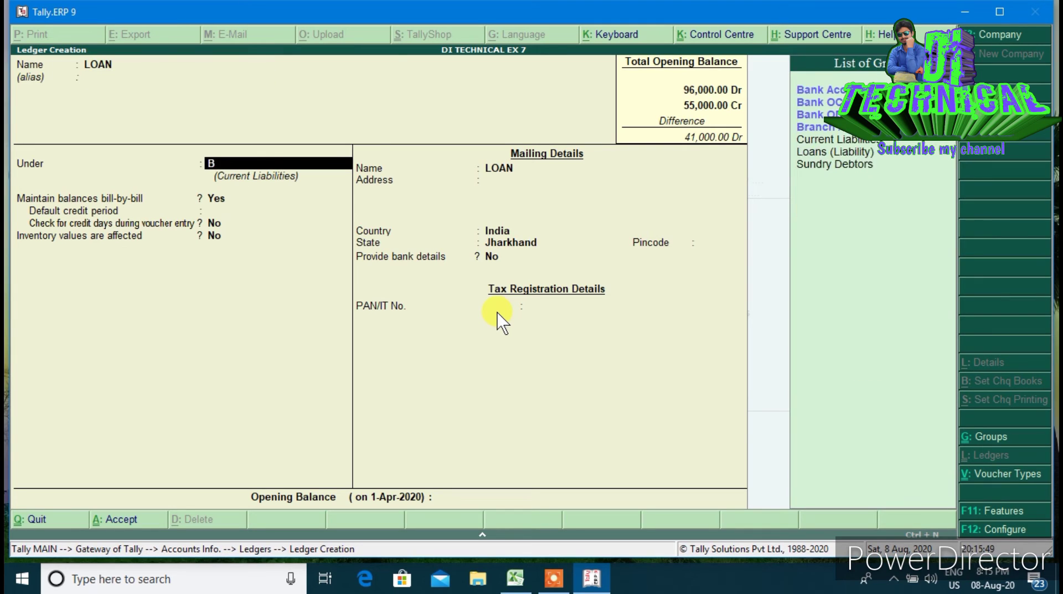
key(Down)
key(Down)
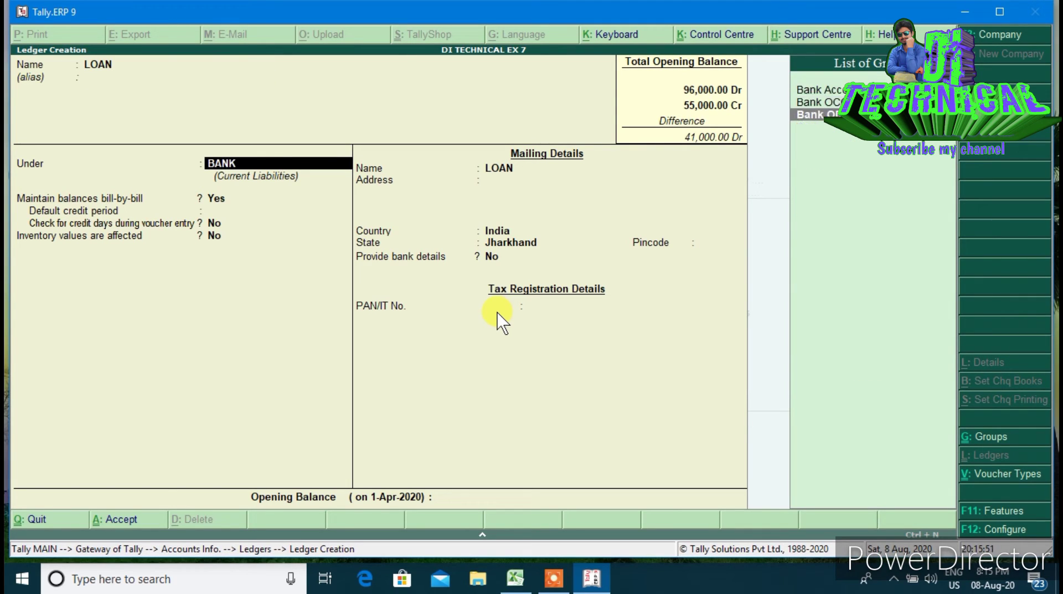
key(Return)
key(Return)
key(Return)
key(Return)
key(Return)
key(Return)
key(Return)
key(Return)
key(Return)
key(Return)
key(Return)
key(Return)
key(Return)
key(Return)
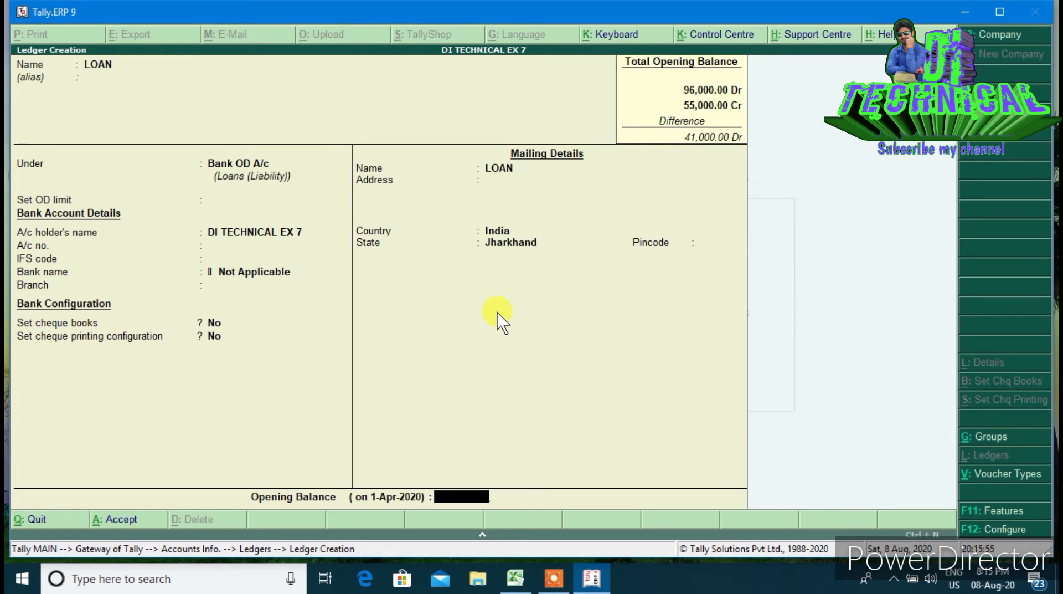
text(10000)
key(Return)
key(Return)
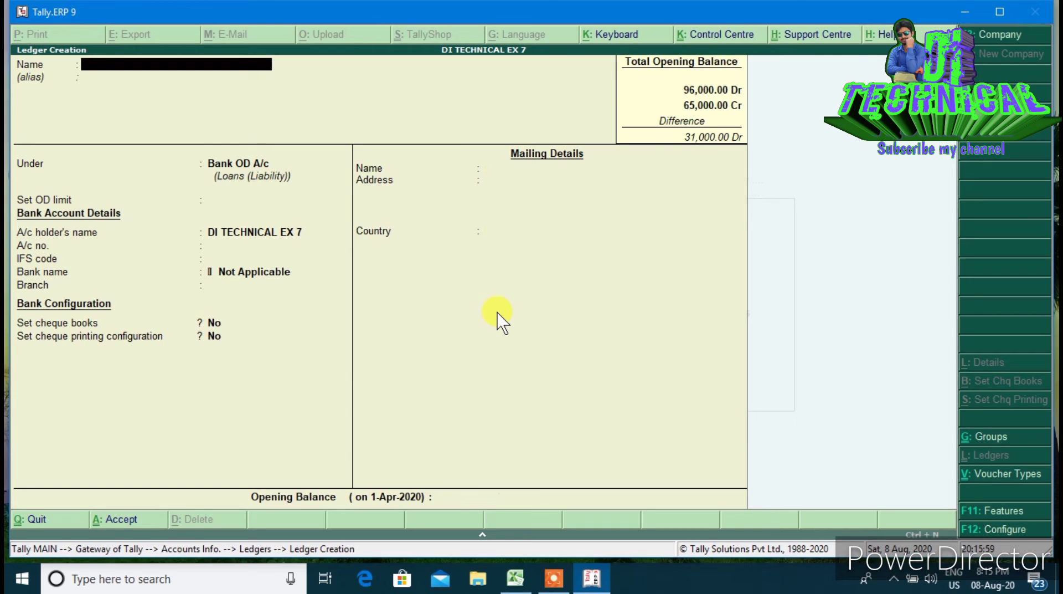
Create the RETURN OUTWARDS ledger under Purchase Accounts with a 1,000 opening balance
text(RETURN OUTWARDS)
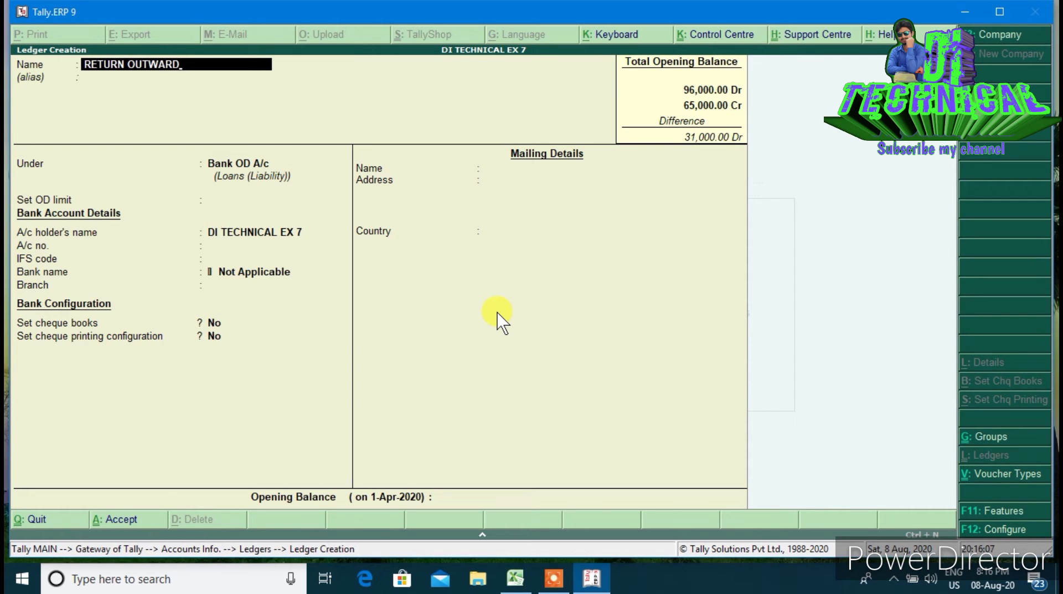
key(Return)
key(Return)
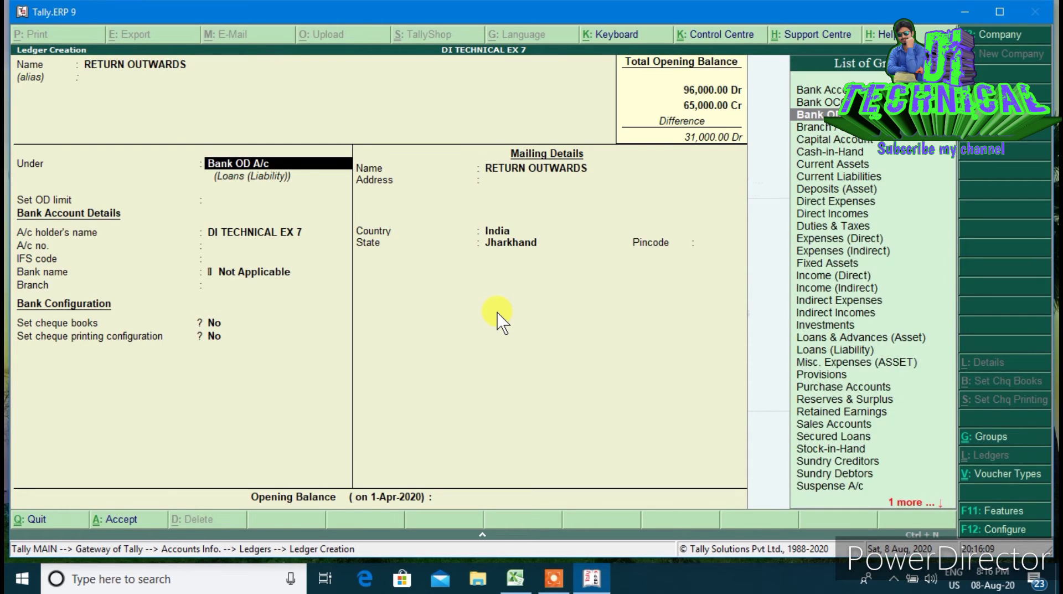
text(PU)
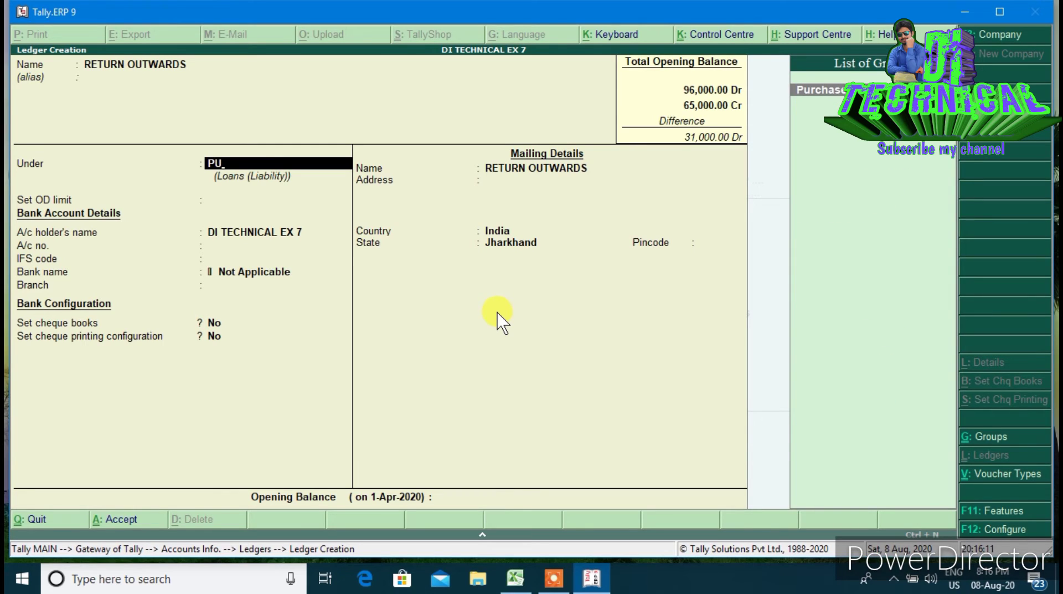
key(Return)
key(Return)
key(Return)
key(Return)
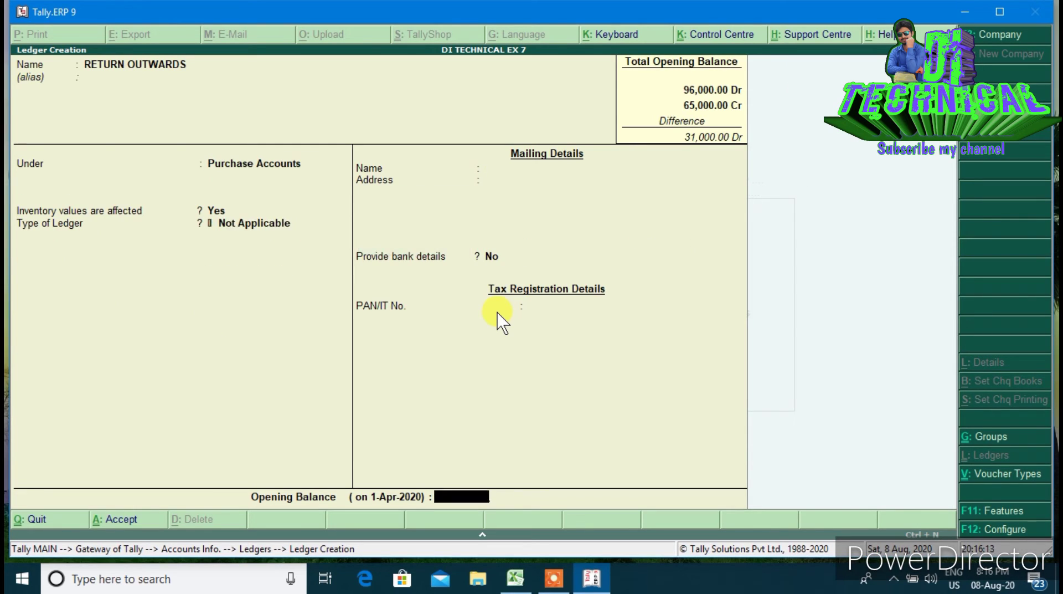
text(1000)
key(Return)
key(Return)
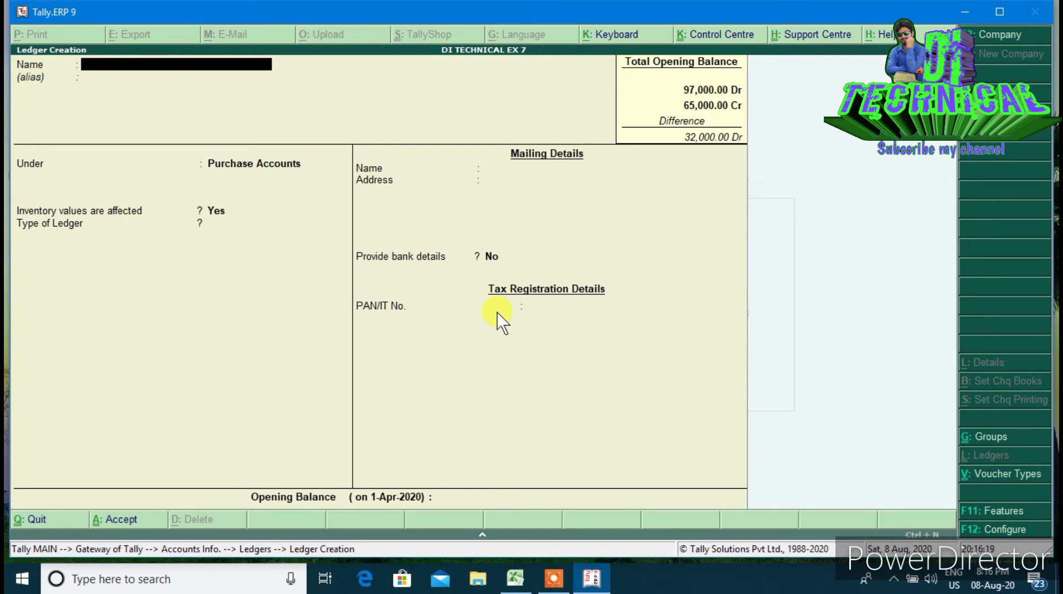
key(Escape)
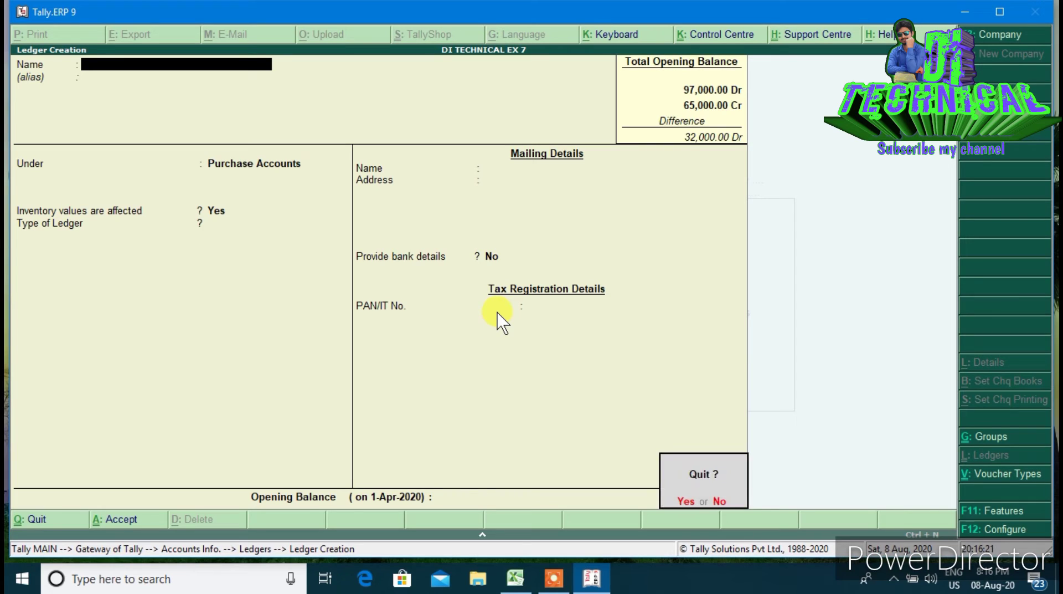
Page back through the saved ledgers to reach RETURN OUTWARDS
key(Page_Up)
key(Escape)
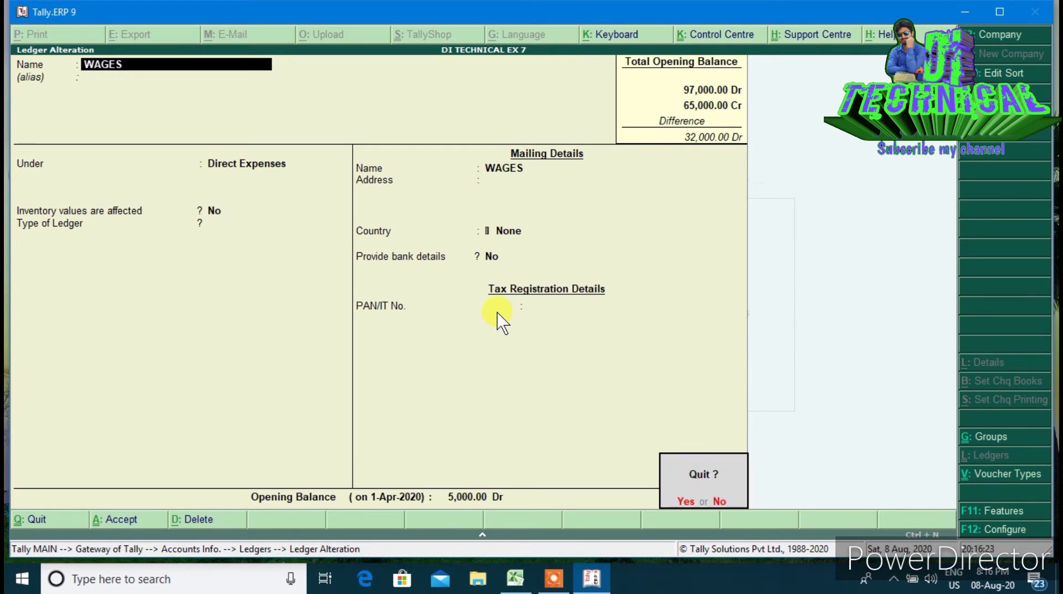
key(Page_Up)
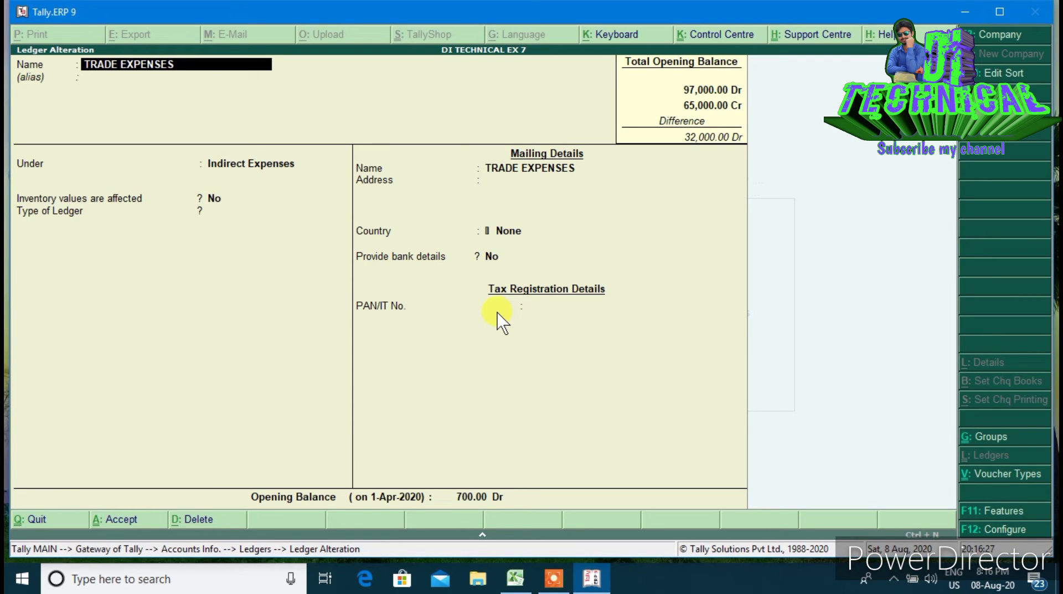
key(Page_Up)
key(Page_Up)
key(Page_Up)
key(Page_Up)
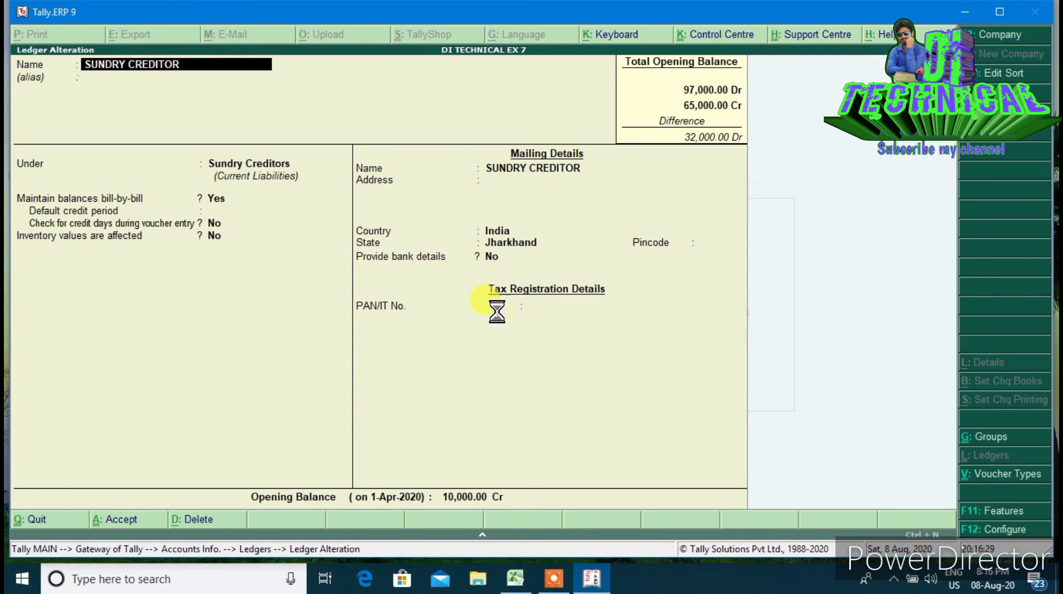
key(Escape)
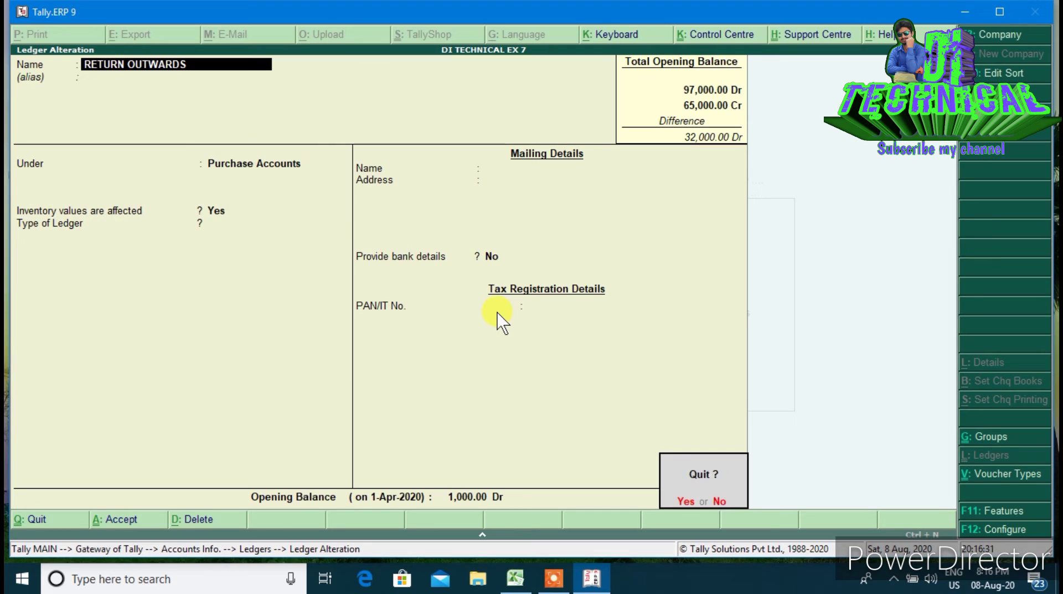
key(Page_Up)
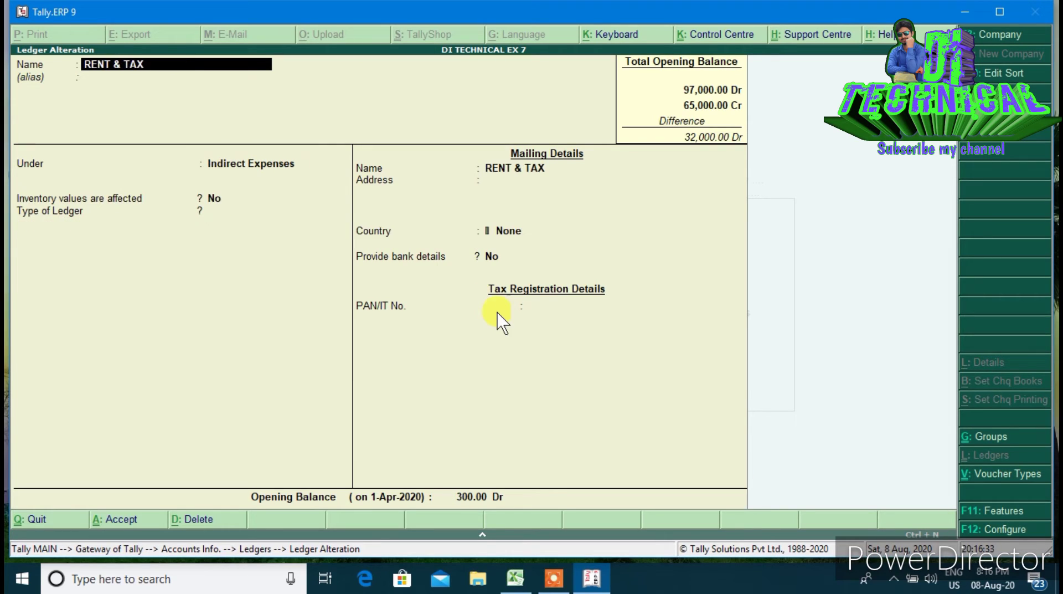
key(Page_Down)
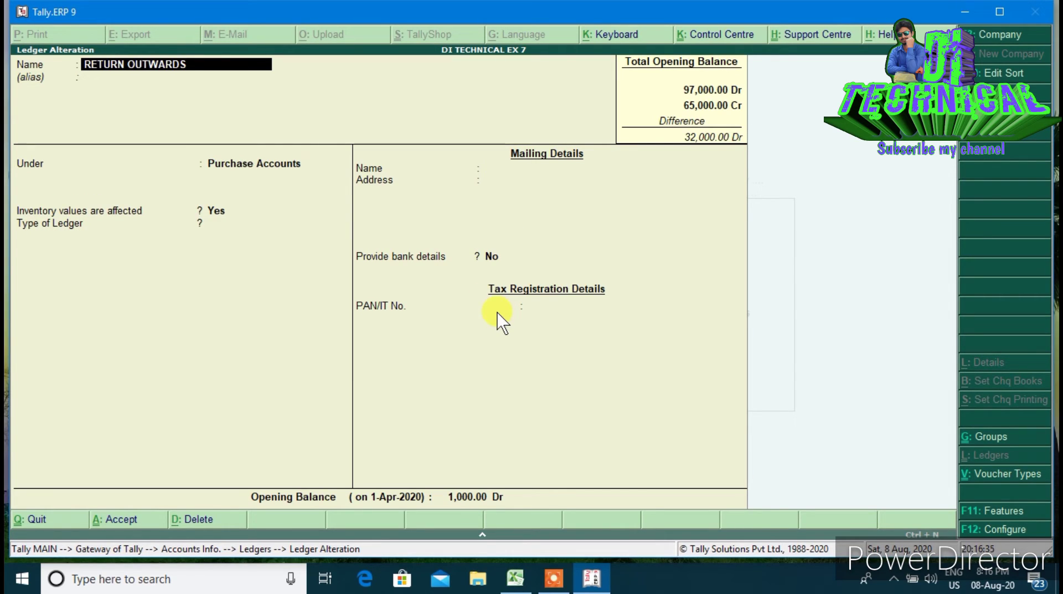
Change RETURN OUTWARDS' 1,000 opening balance to Cr and save it
key(Return)
key(Return)
key(Return)
key(Return)
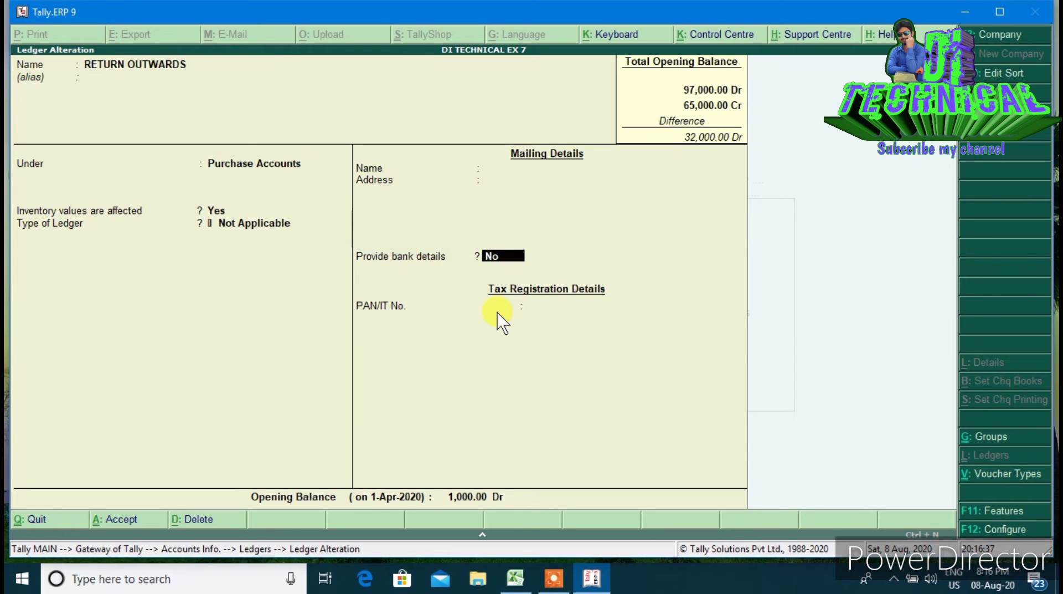
key(Return)
key(Return)
key(Return)
text(CR)
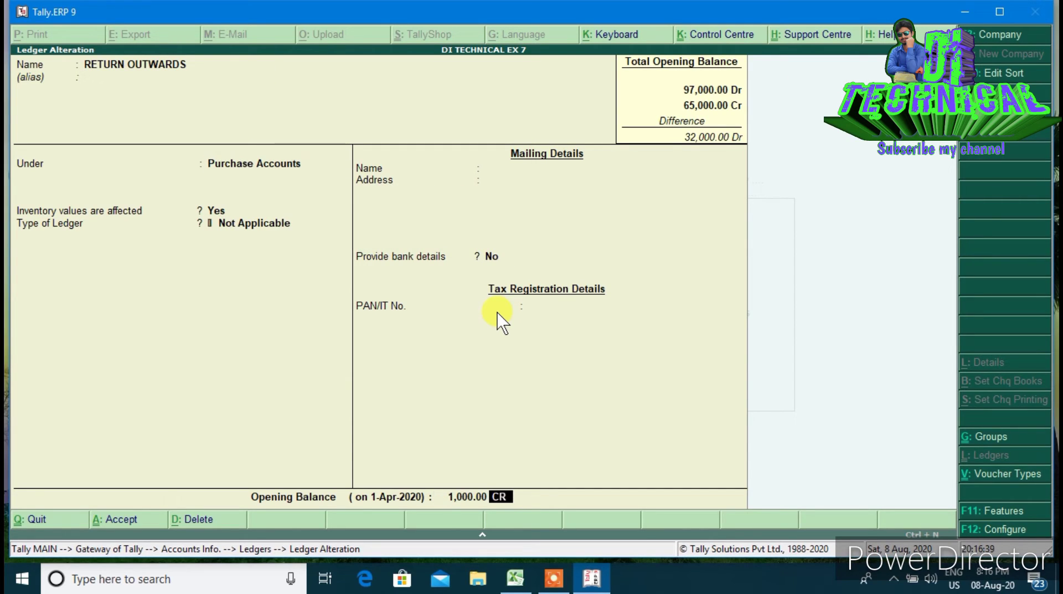
key(Return)
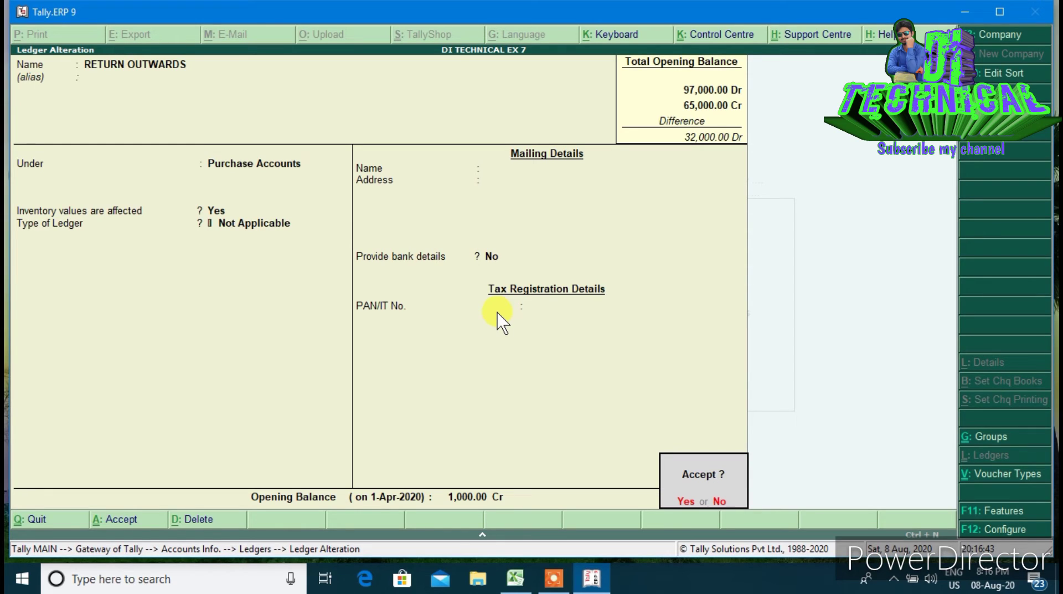
key(Return)
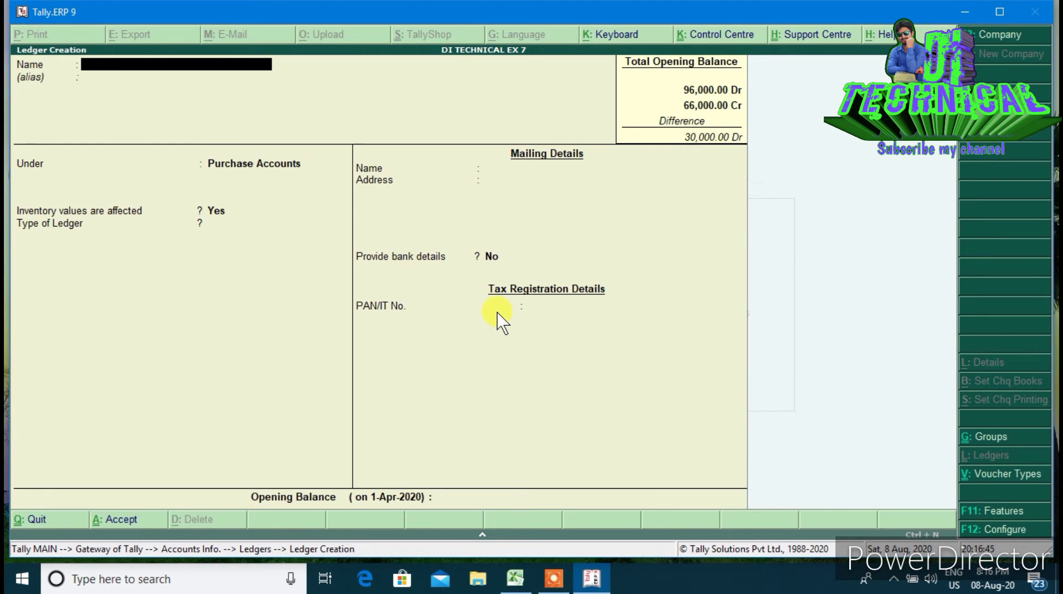
Create the SALES ledger under Sales Accounts with a 30,000 Cr opening balance
text(SALES)
key(Return)
key(Return)
text(SAL)
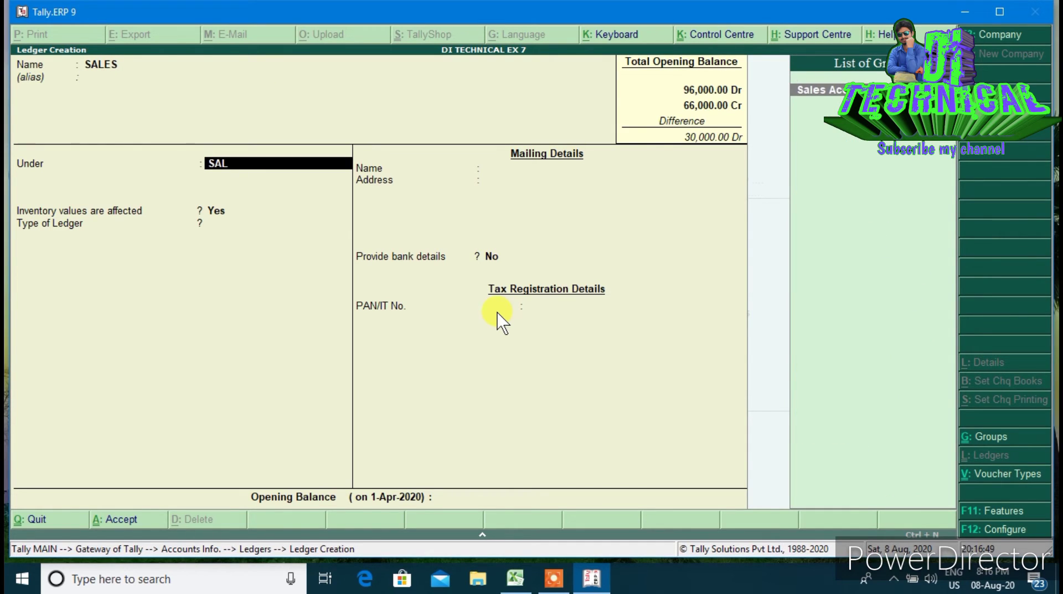
key(Return)
key(Return)
key(Return)
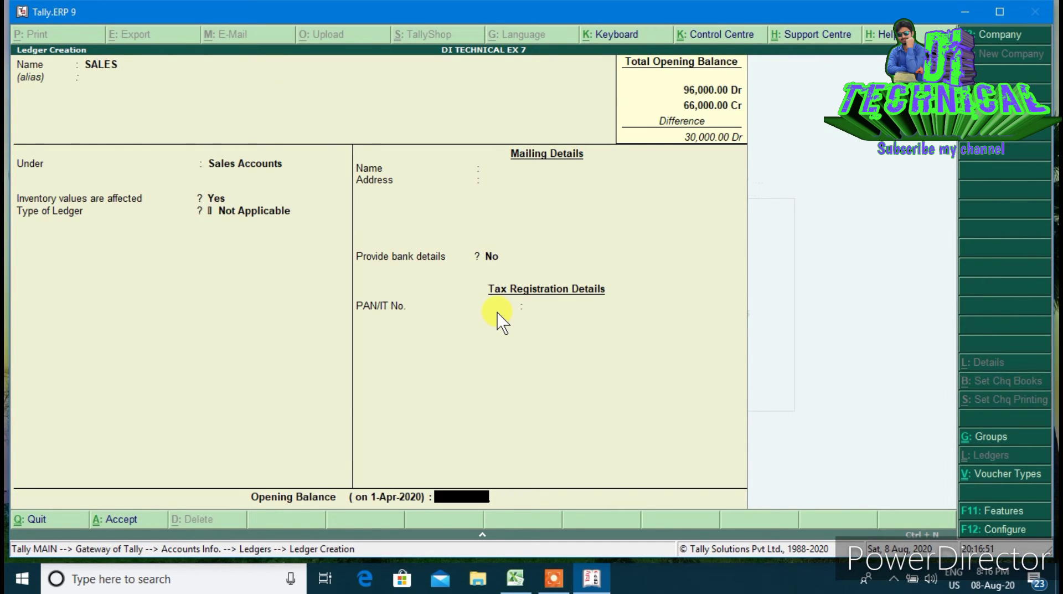
text(30,000)
key(Return)
key(Return)
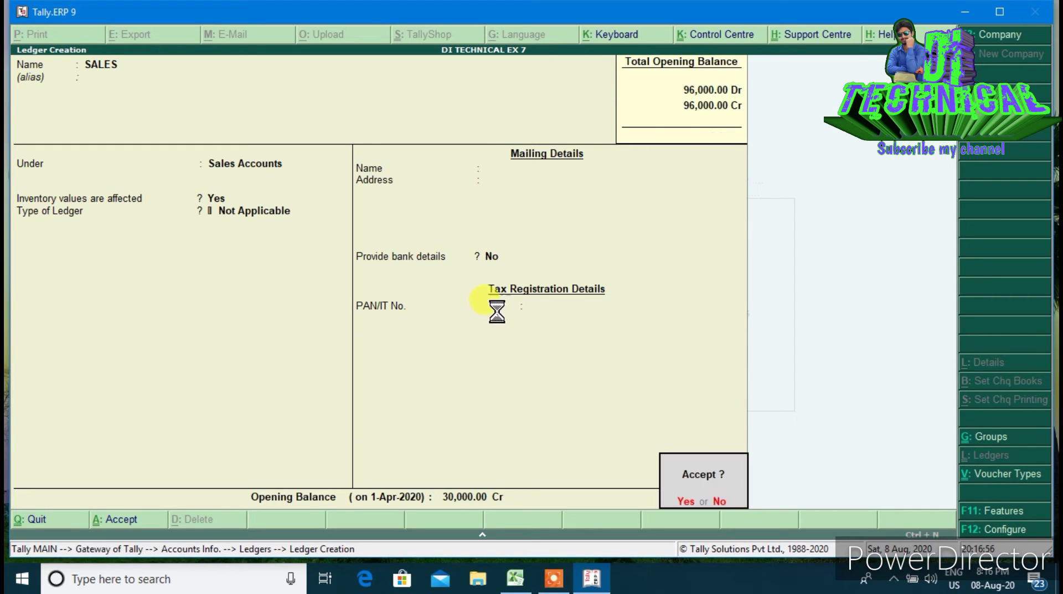
key(Return)
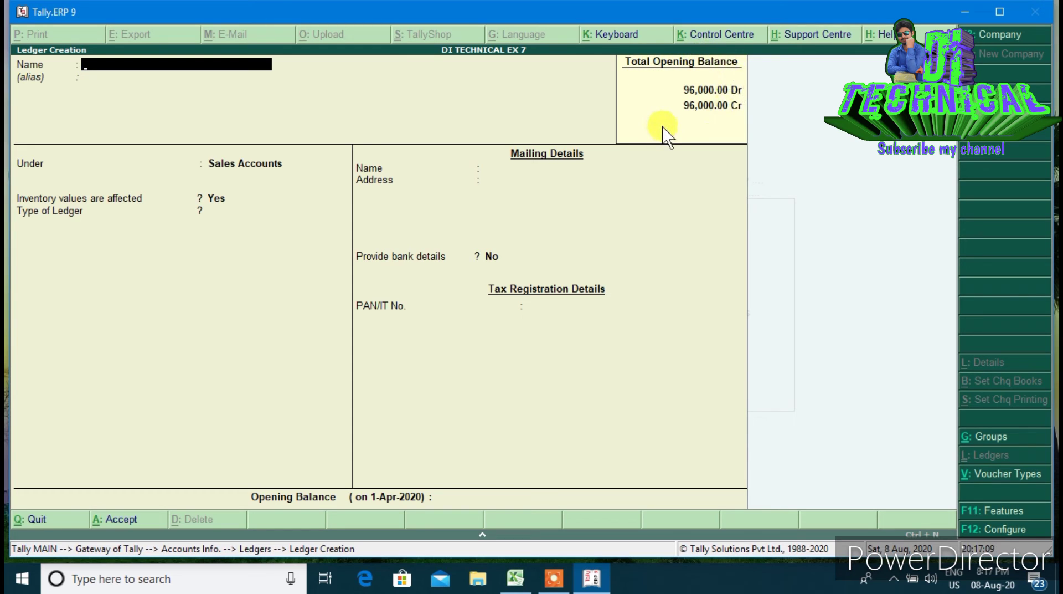
key(Escape)
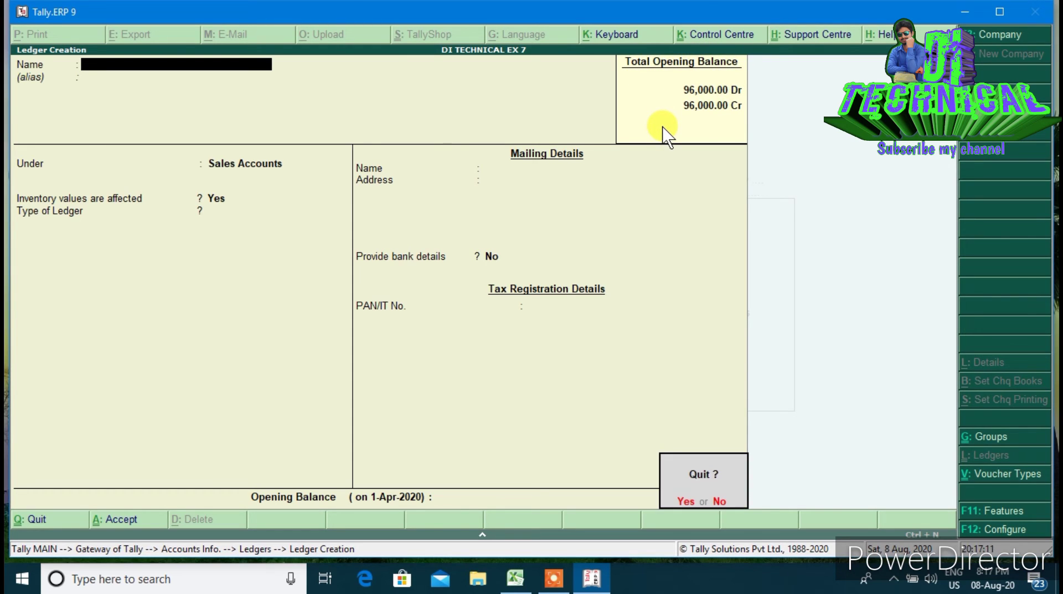
Quit Ledger Creation and open the OPENING STOCK ledger for alteration
key(y)
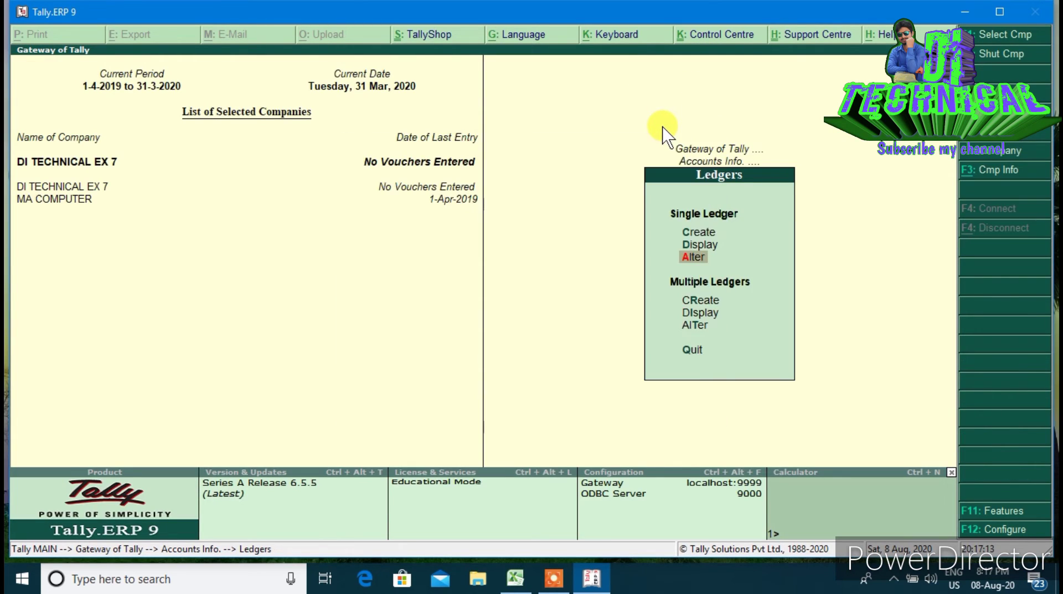
key(Return)
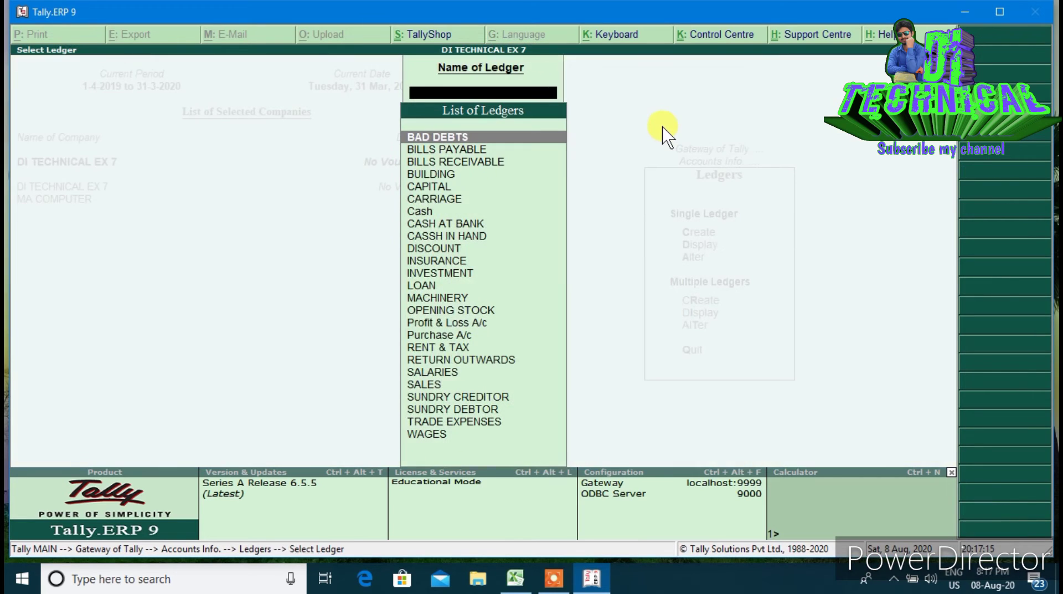
key(Down)
key(Down)
key(Down)
key(Down)
key(Down)
key(Down)
key(Down)
key(Down)
key(Down)
key(Down)
key(Down)
key(Down)
key(Down)
key(Down)
key(Down)
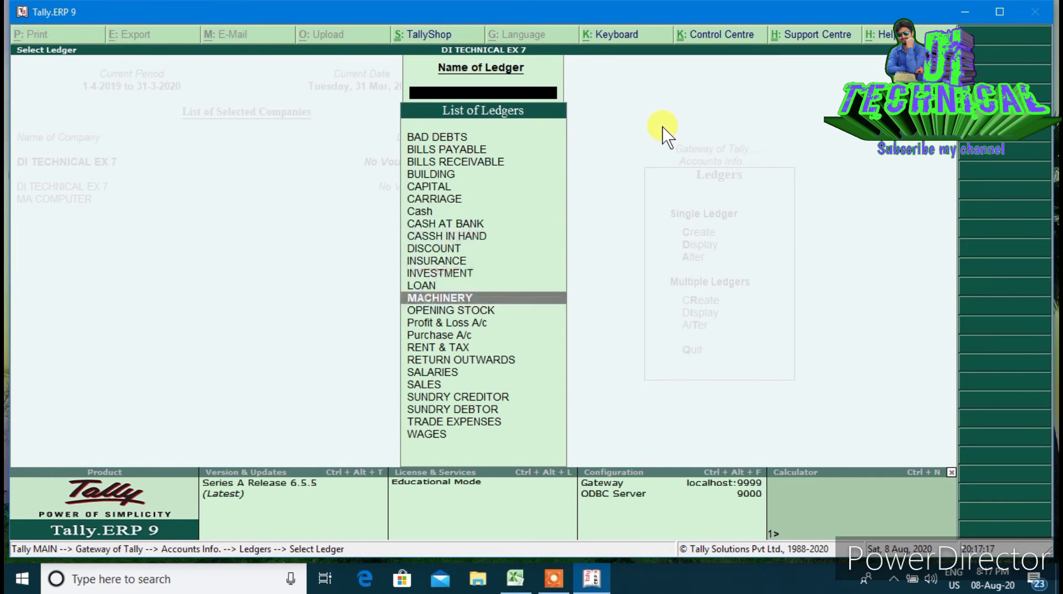
key(Up)
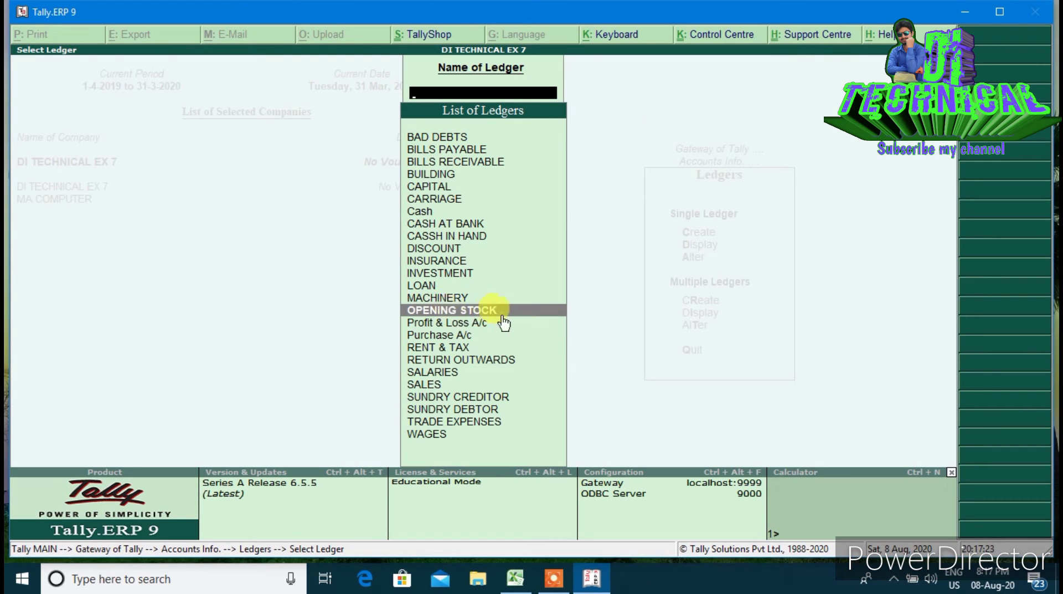
click(531, 313)
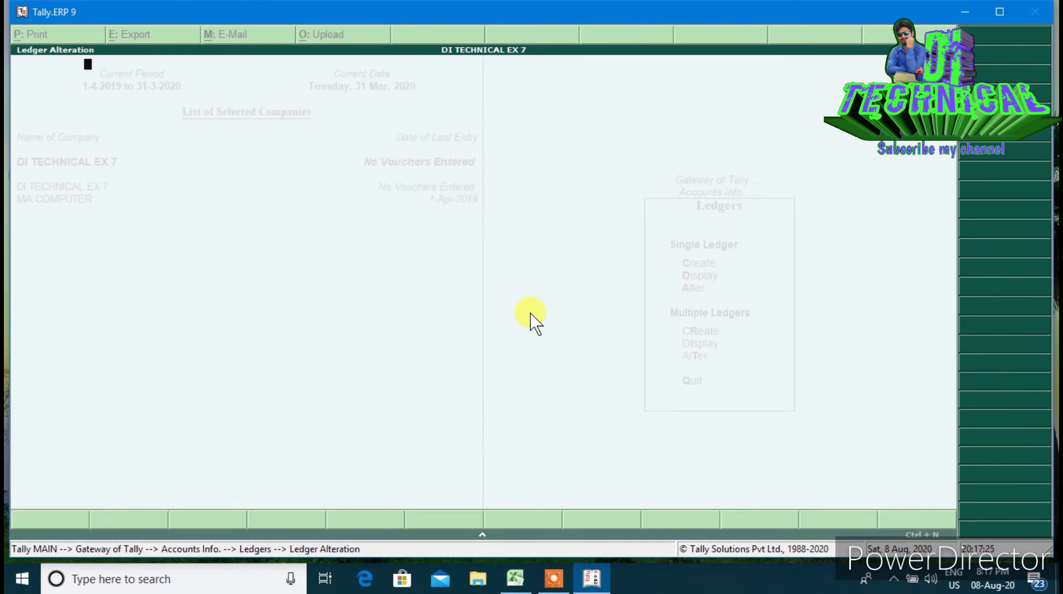
Give OPENING STOCK an 8,000 Dr closing balance dated 31-Mar-2021, then return to Gateway
key(Return)
key(Return)
key(Return)
key(Return)
key(Return)
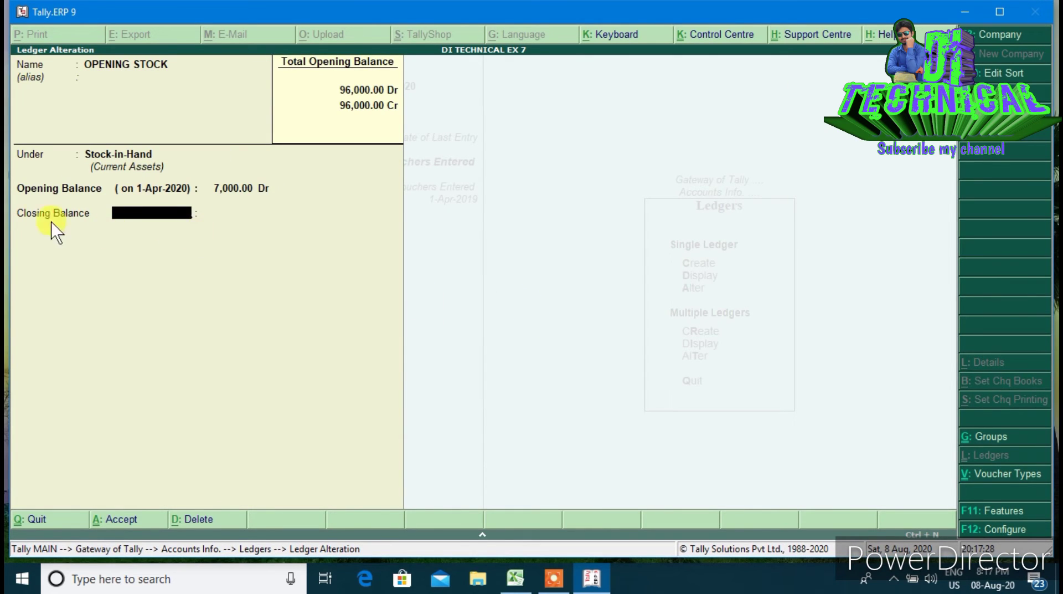
text(31.3)
key(Return)
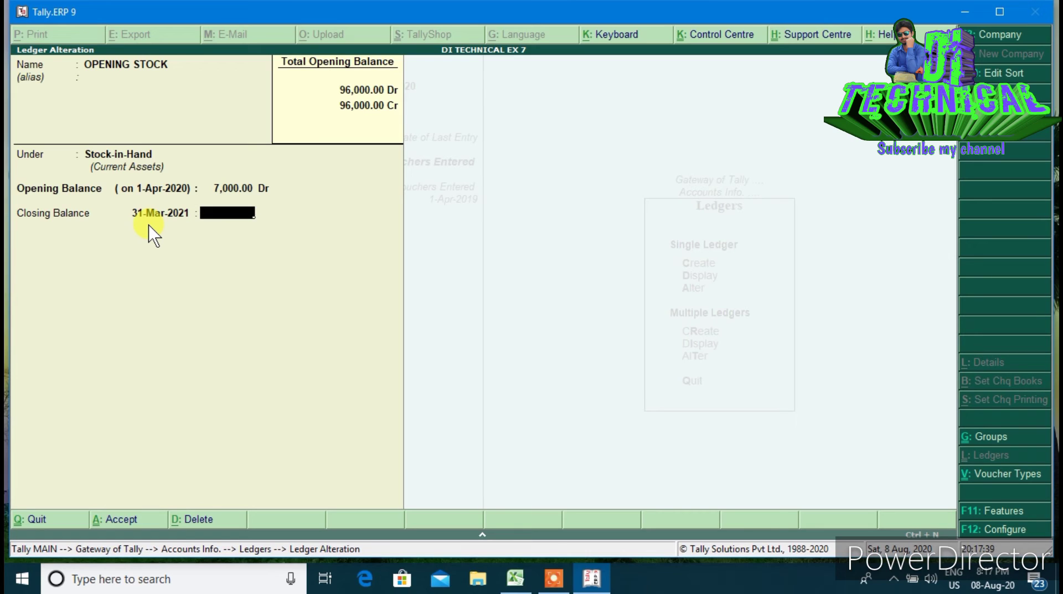
text(8000)
key(Return)
key(Return)
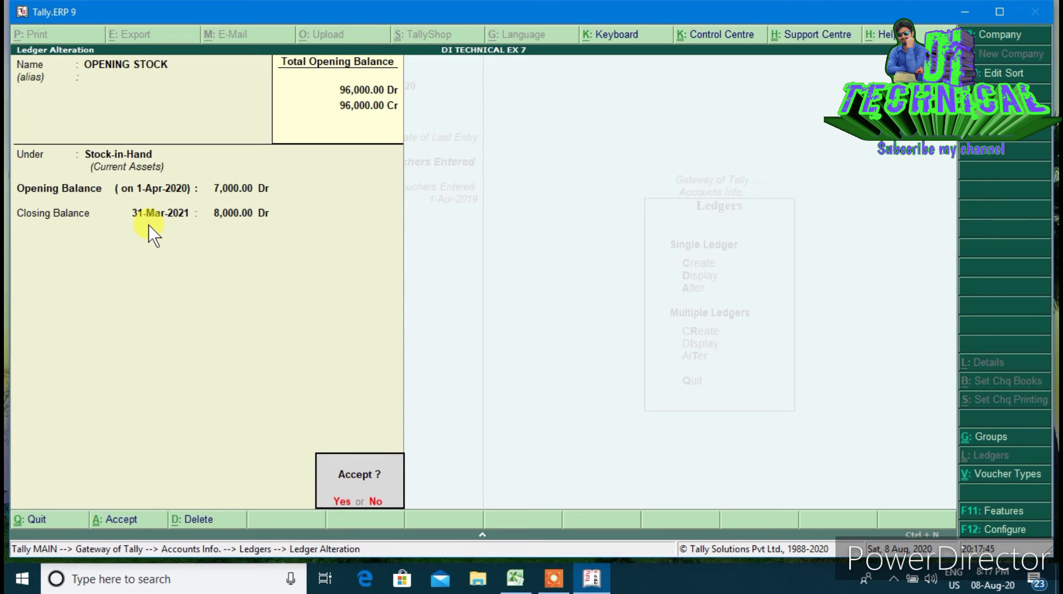
key(Return)
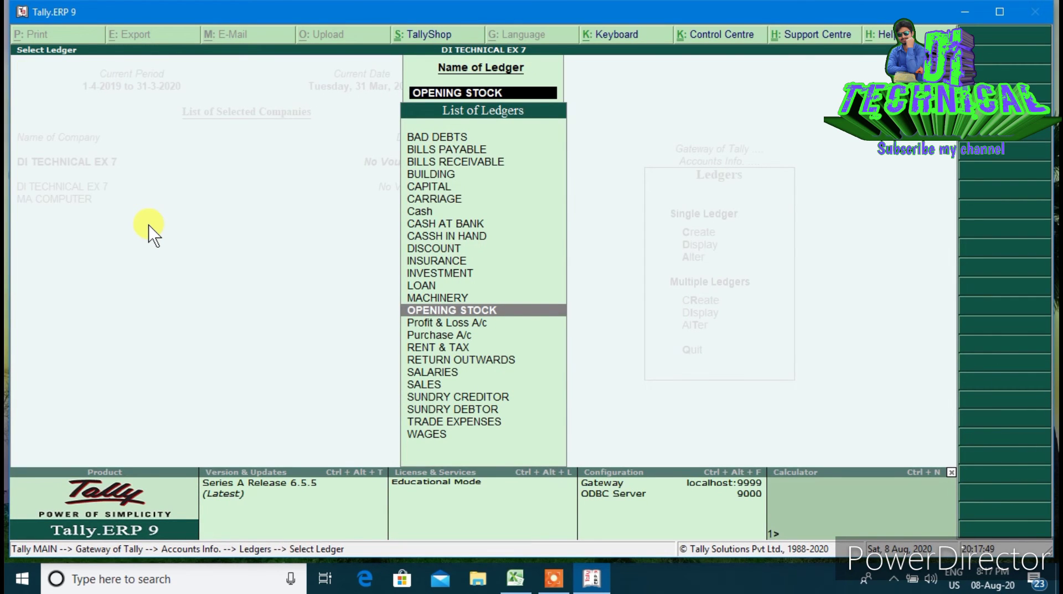
key(Escape)
key(Escape)
key(Escape)
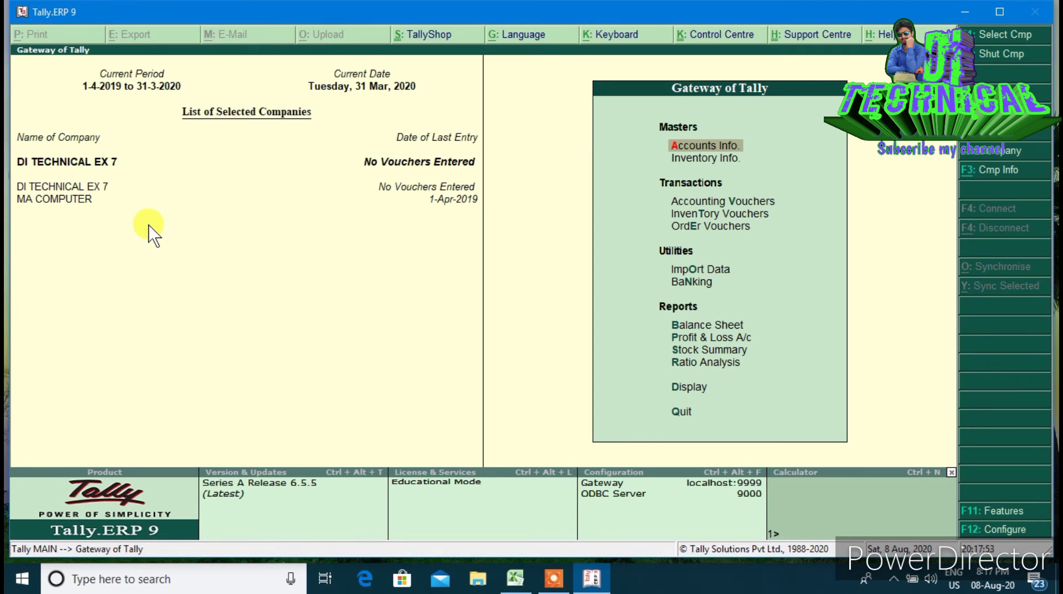
Open Accounting Vouchers and switch the voucher type to Journal with F7
key(Down)
key(Down)
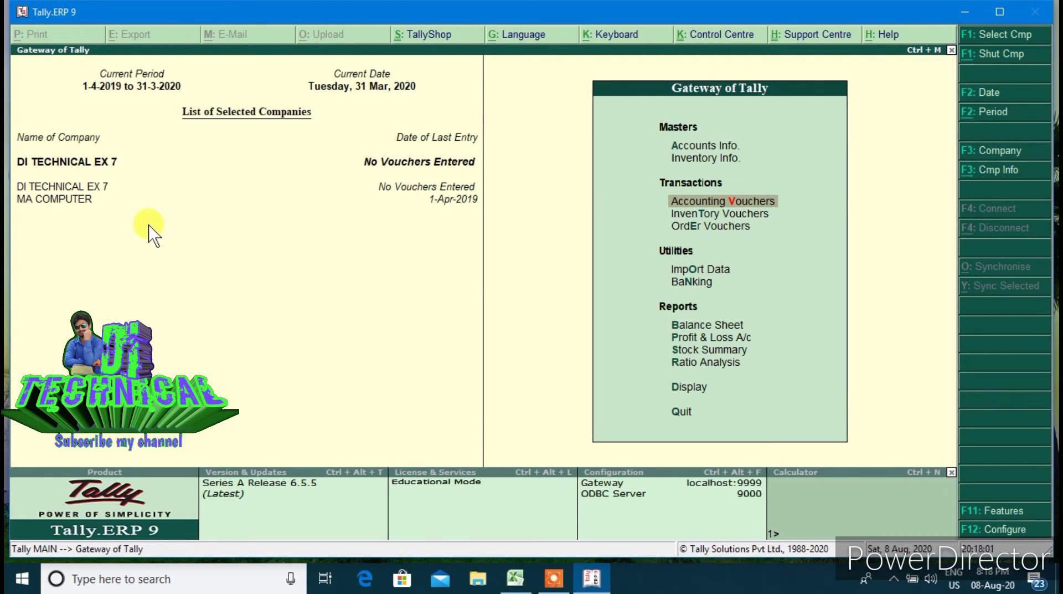
key(Return)
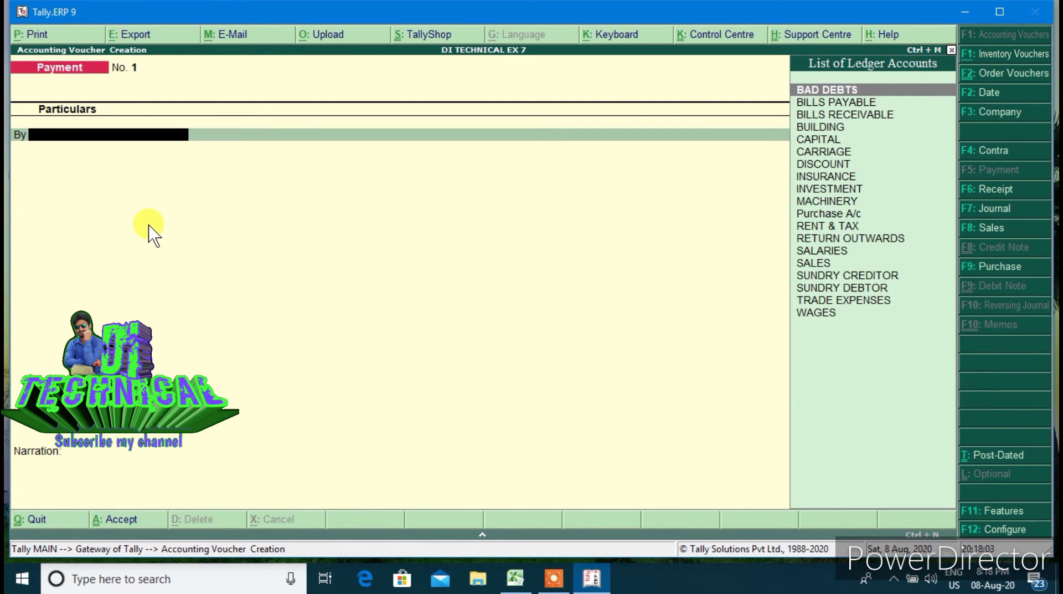
key(F7)
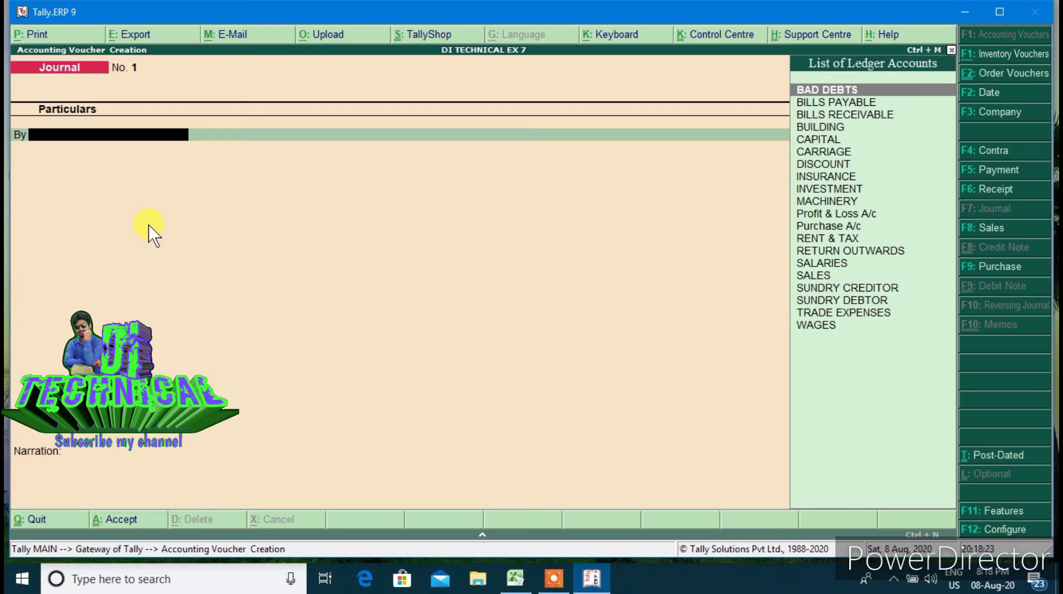
From the Journal's By field, create the INTEREST ON CAPITAL ledger under Indirect Expenses
text(IN)
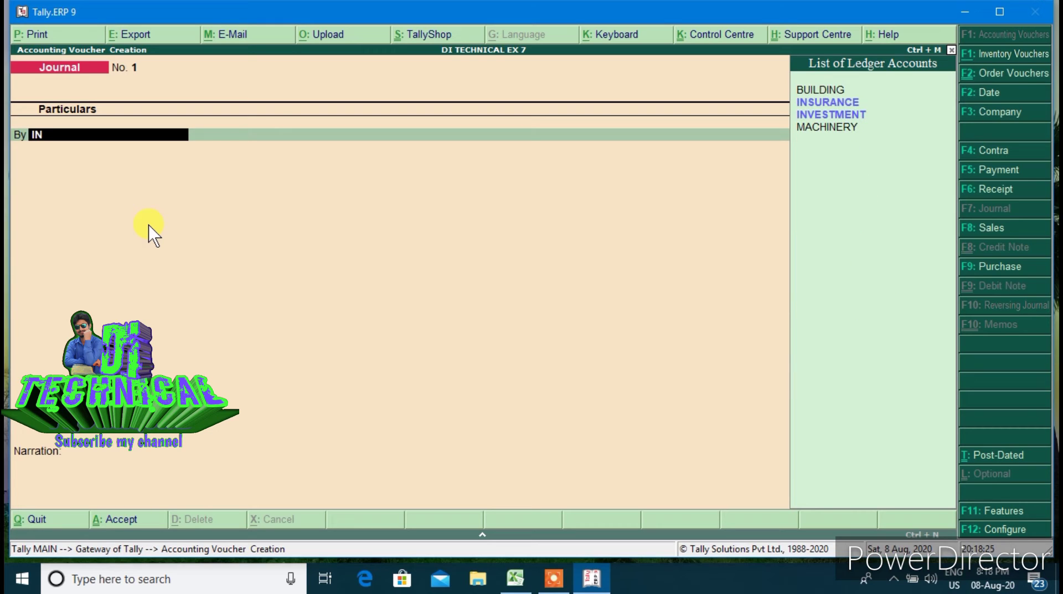
text(t)
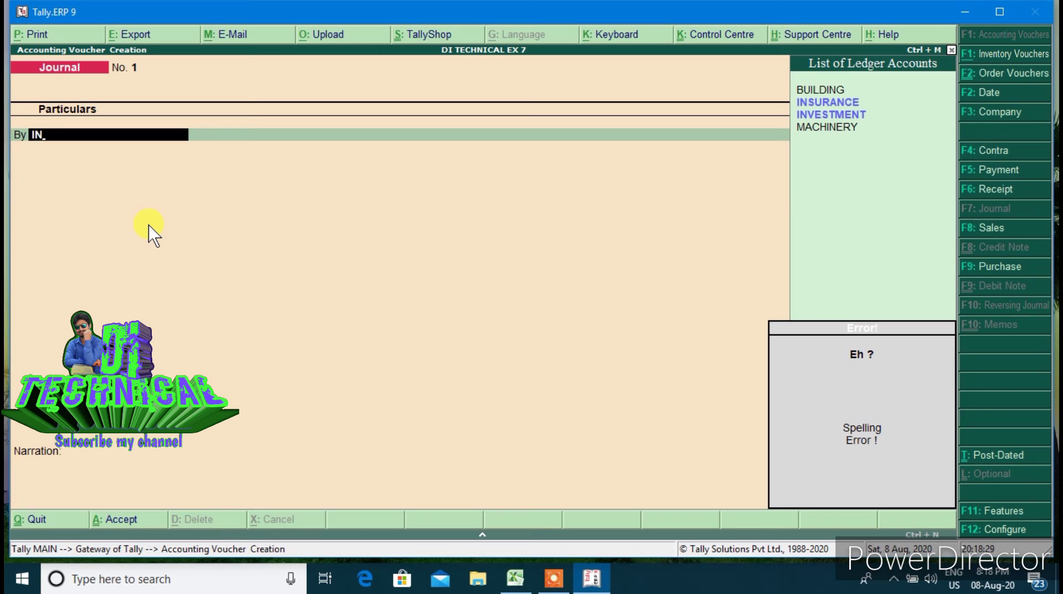
key(alt+c)
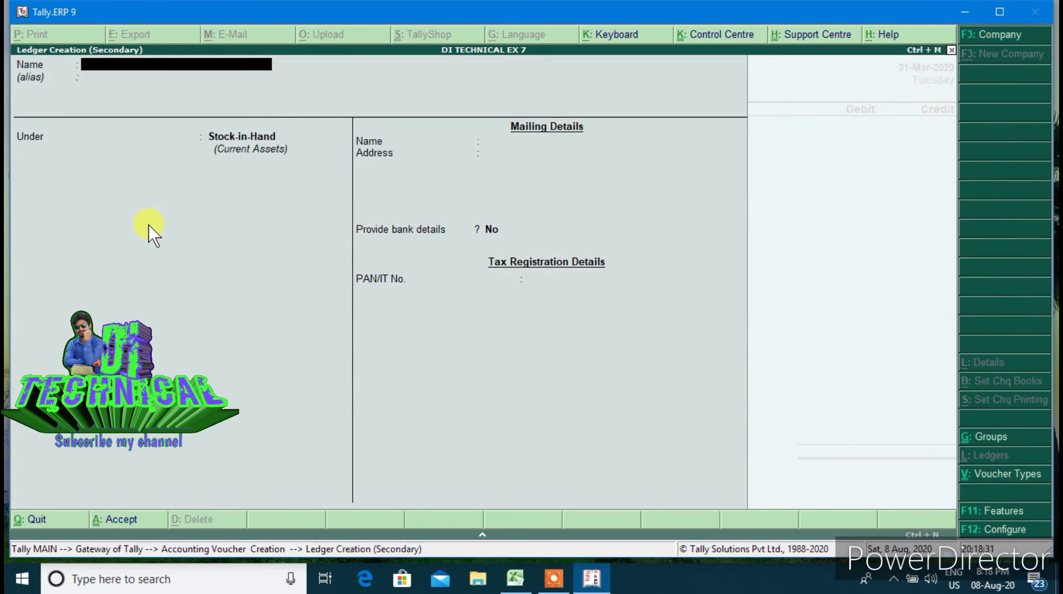
text(TEREST ON CAPI)
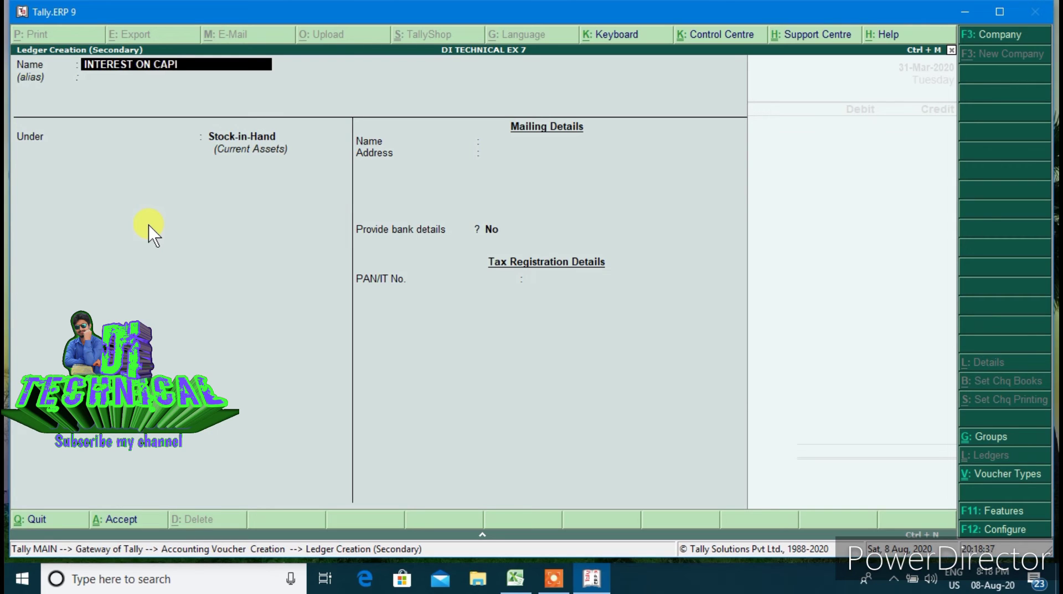
text(TAL)
key(Return)
key(Return)
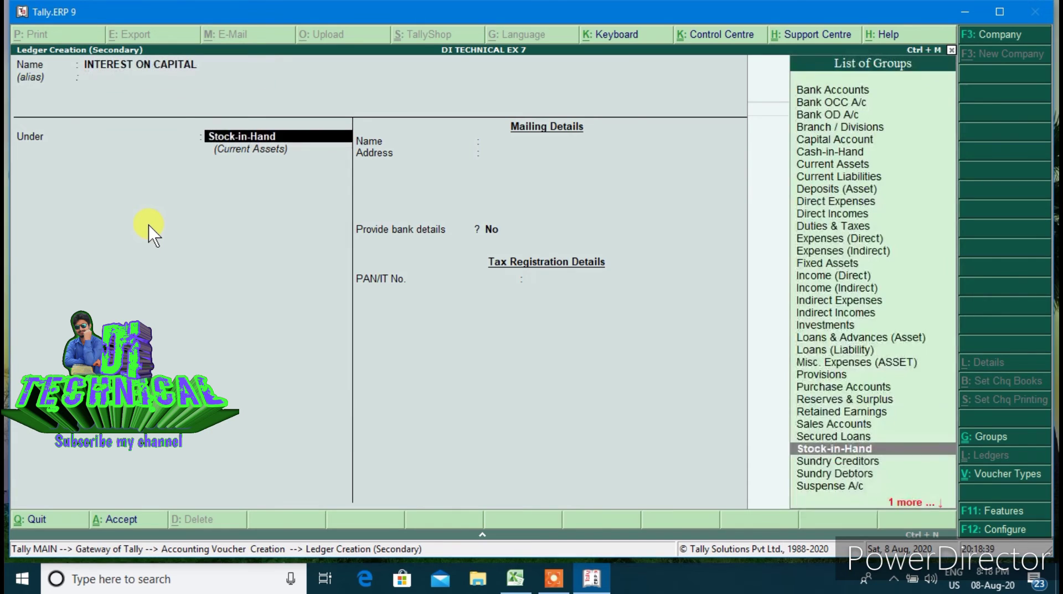
text(IN)
key(Down)
key(Down)
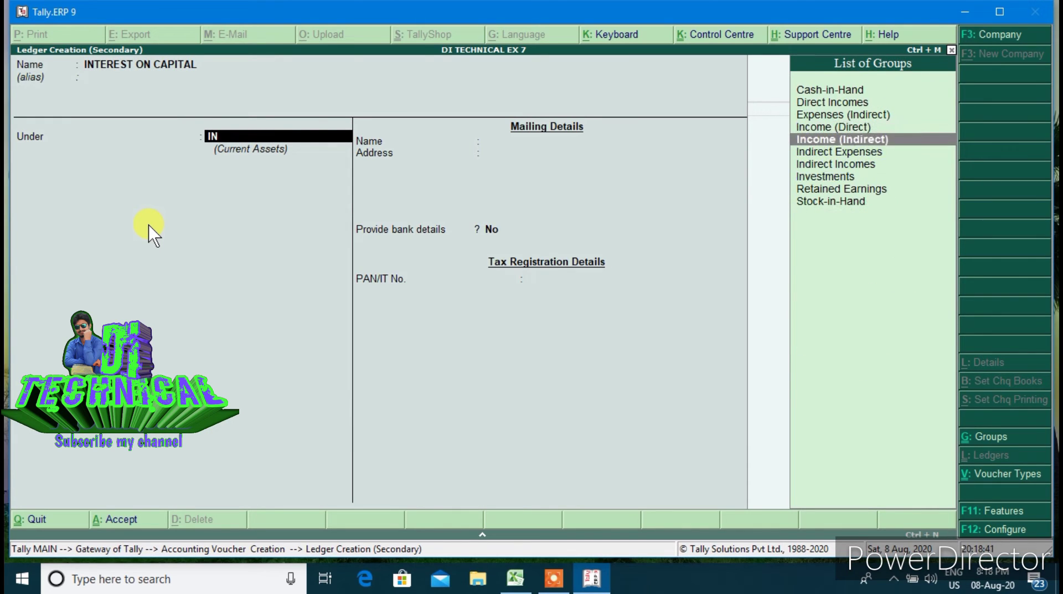
key(Down)
key(Return)
key(Return)
key(Return)
key(Return)
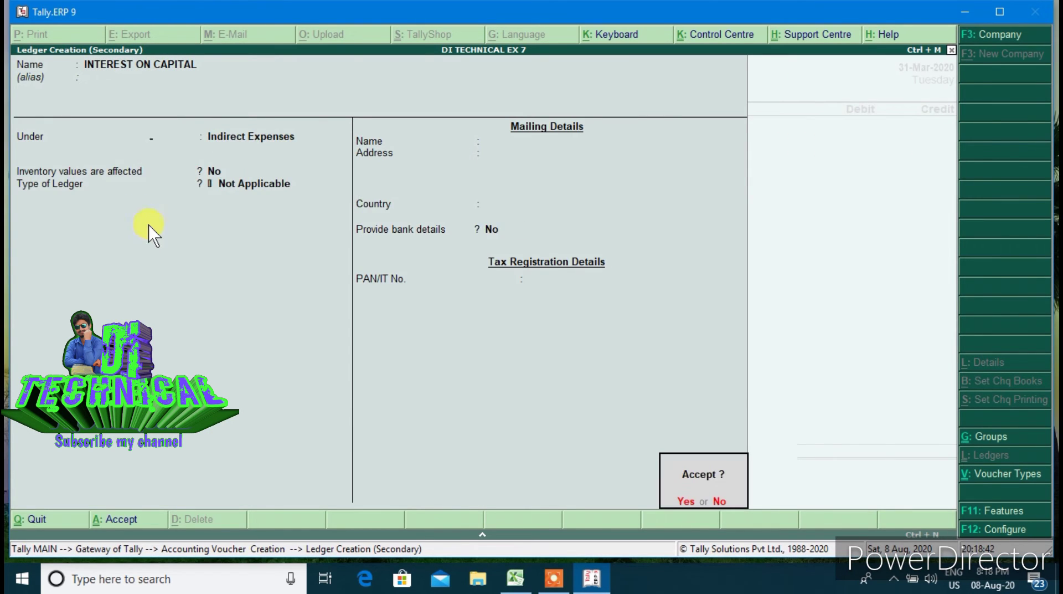
key(Return)
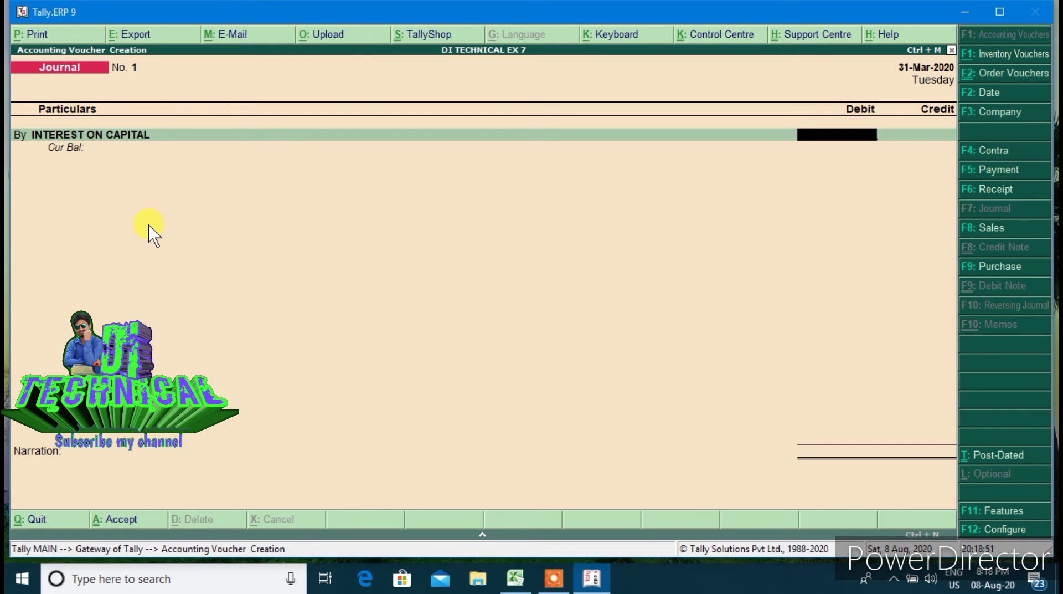
Use the calculator to work out 5% interest on 30,000, giving 1,500
key(ctrl+n)
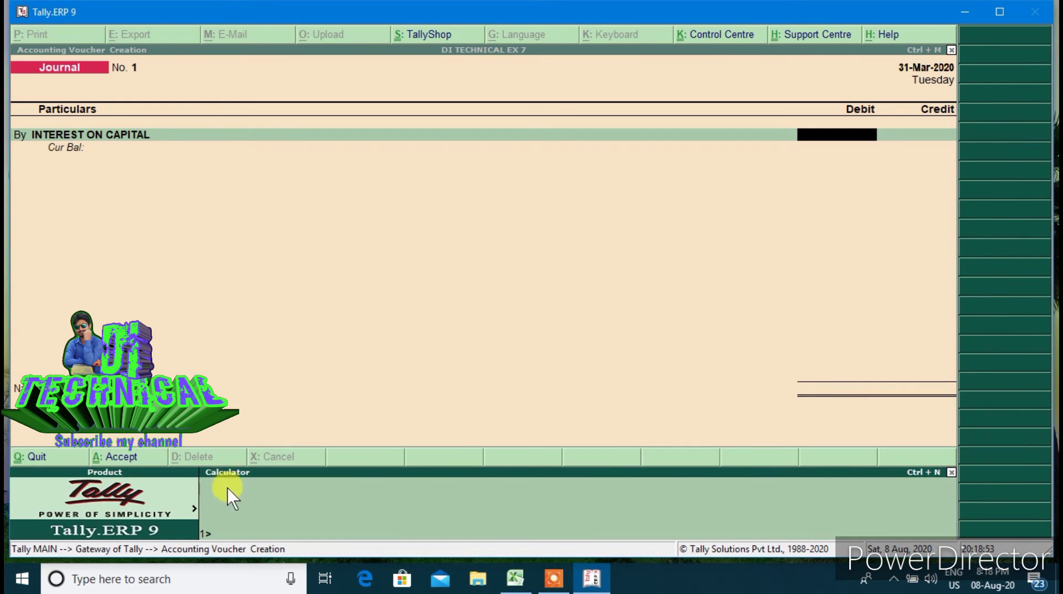
text(30000*5%)
key(Return)
key(ctrl+m)
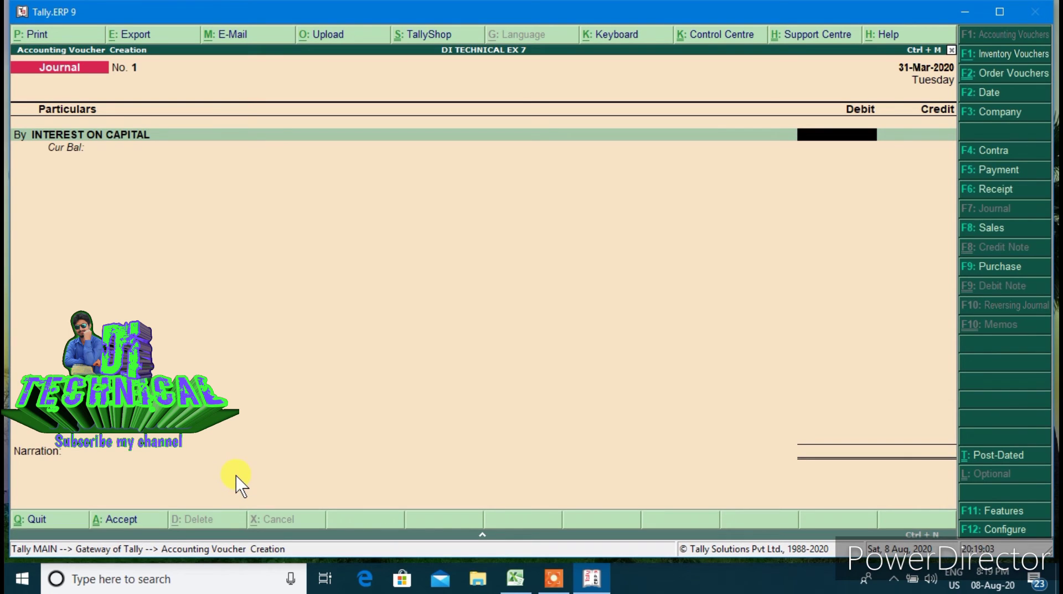
Debit Interest on Capital 1,500 and credit CAPITAL 1,500 in journal 1
text(1500)
key(Return)
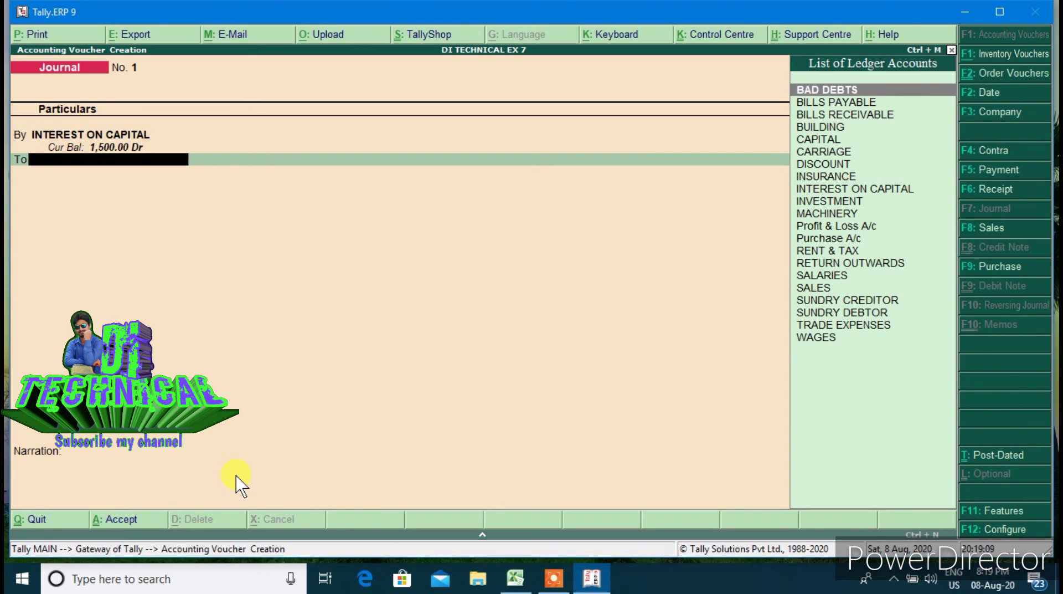
text(CAPI)
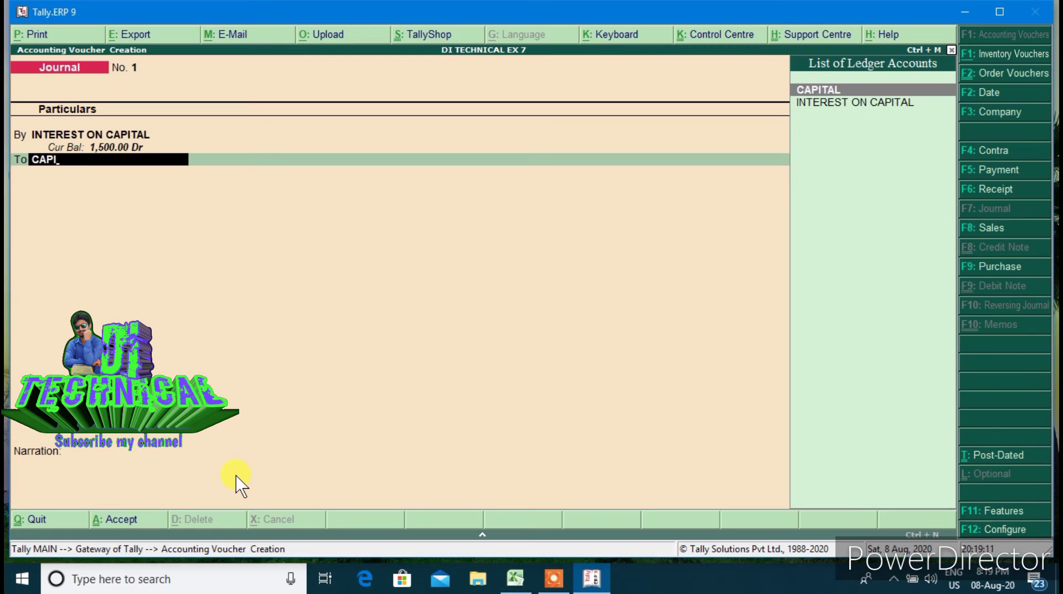
key(Return)
key(Return)
key(Return)
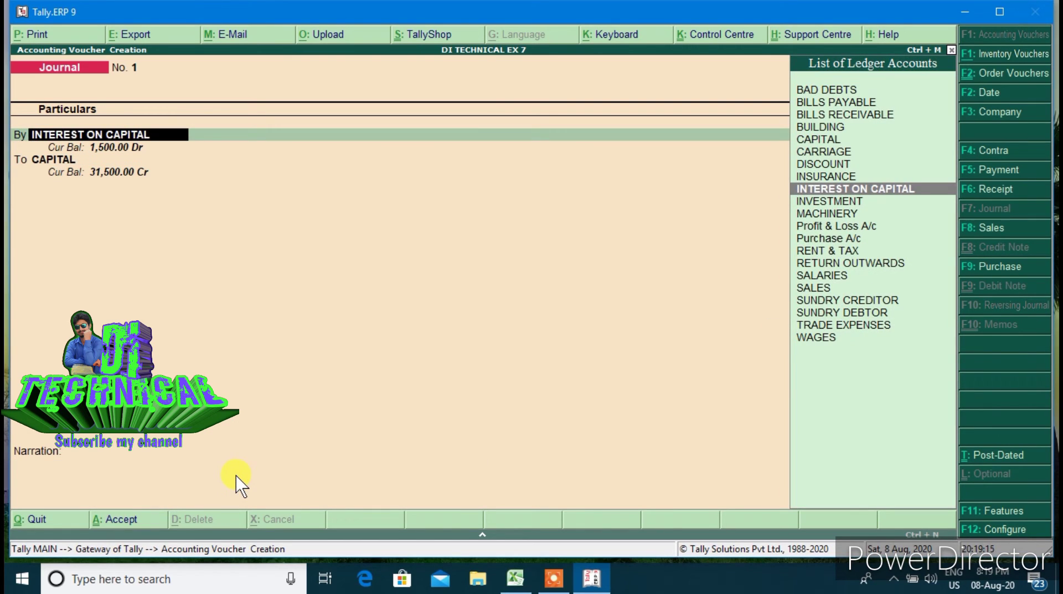
key(alt+F2)
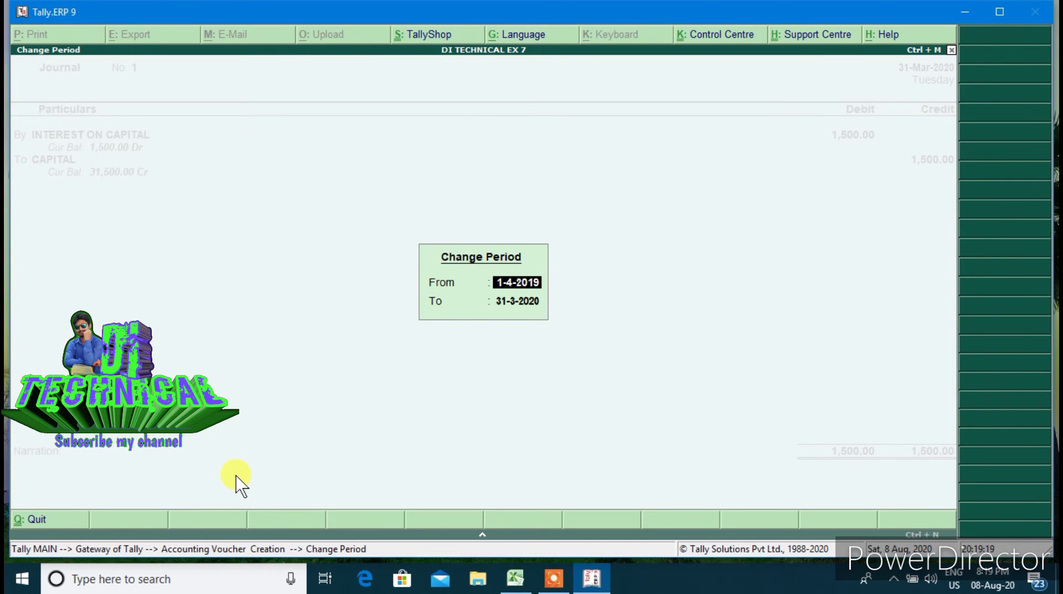
Abandon the unsaved journal voucher without saving it
text(1)
key(BackSpace)
key(Escape)
key(Escape)
key(y)
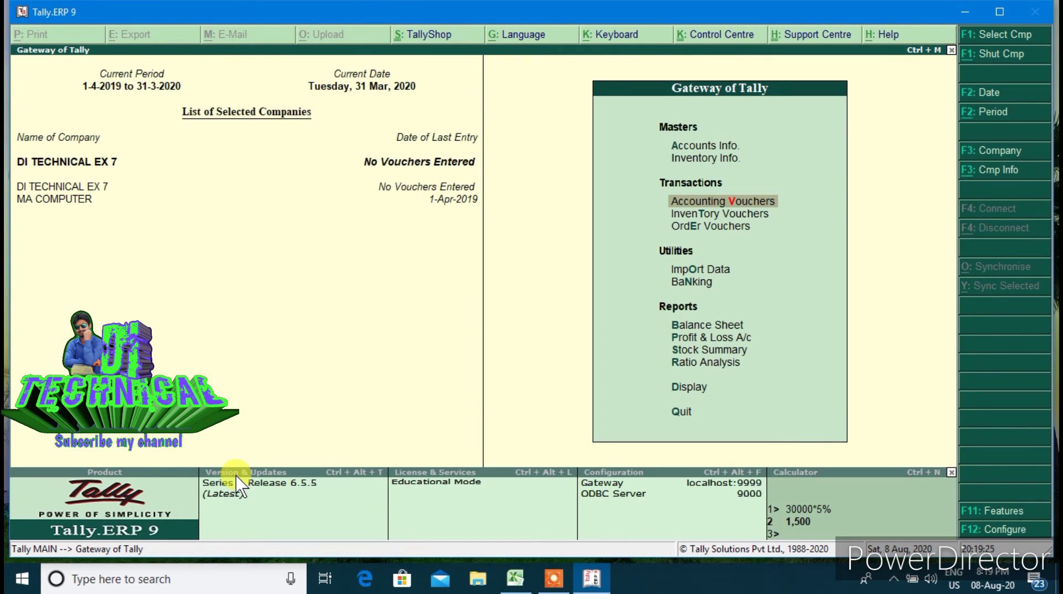
Change the company period to 1-4-2020 through 31-3-2021
key(alt+F2)
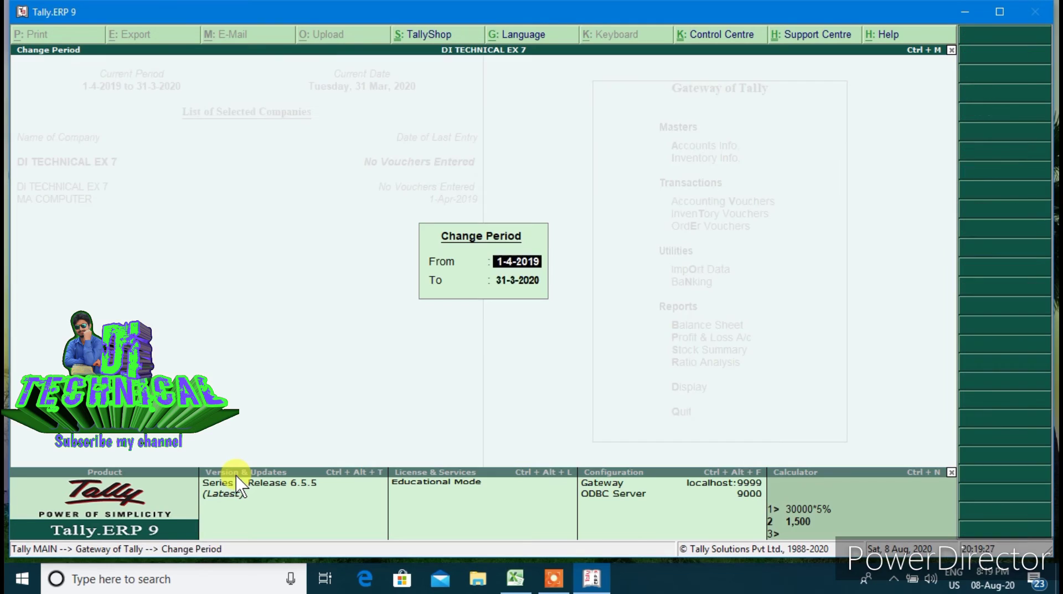
text(1.4.2020)
key(Return)
text(31.3)
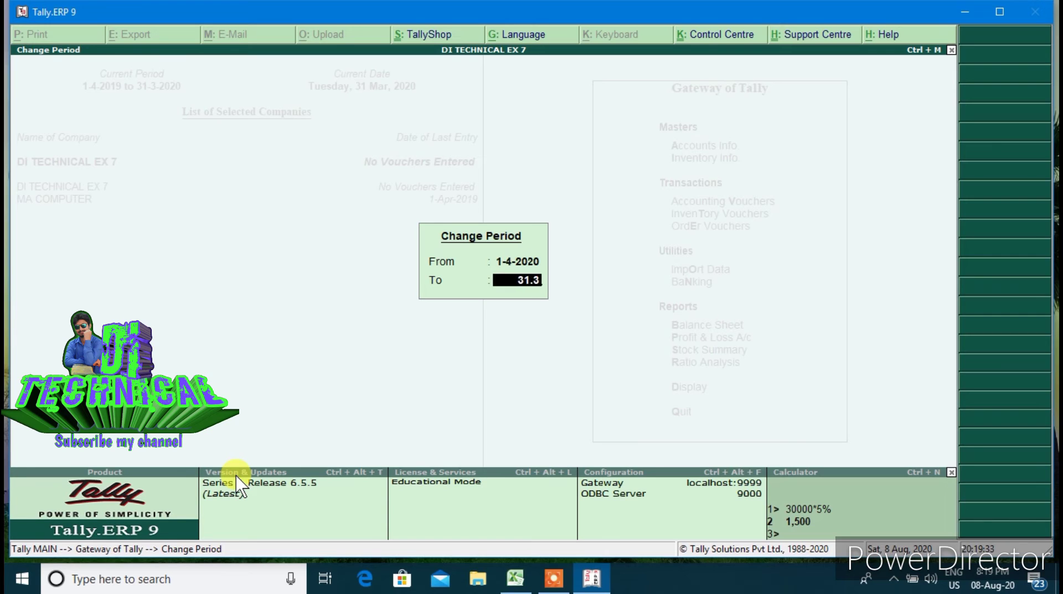
key(Return)
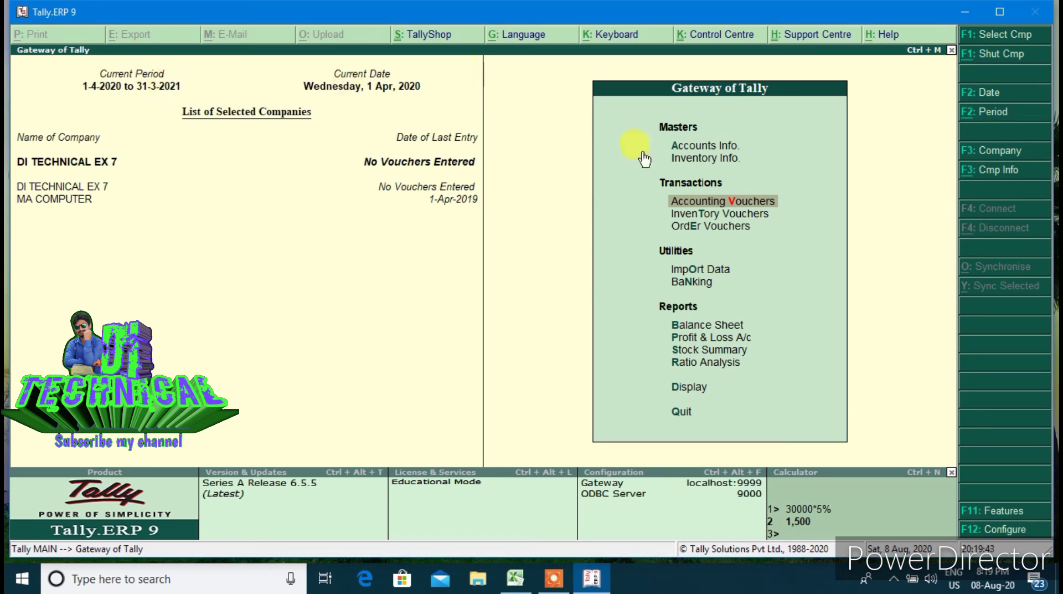
In a new journal dated 1-Apr-2020, debit INTEREST ON CAPITAL 1,500 and credit CAPITAL 1,500
click(676, 207)
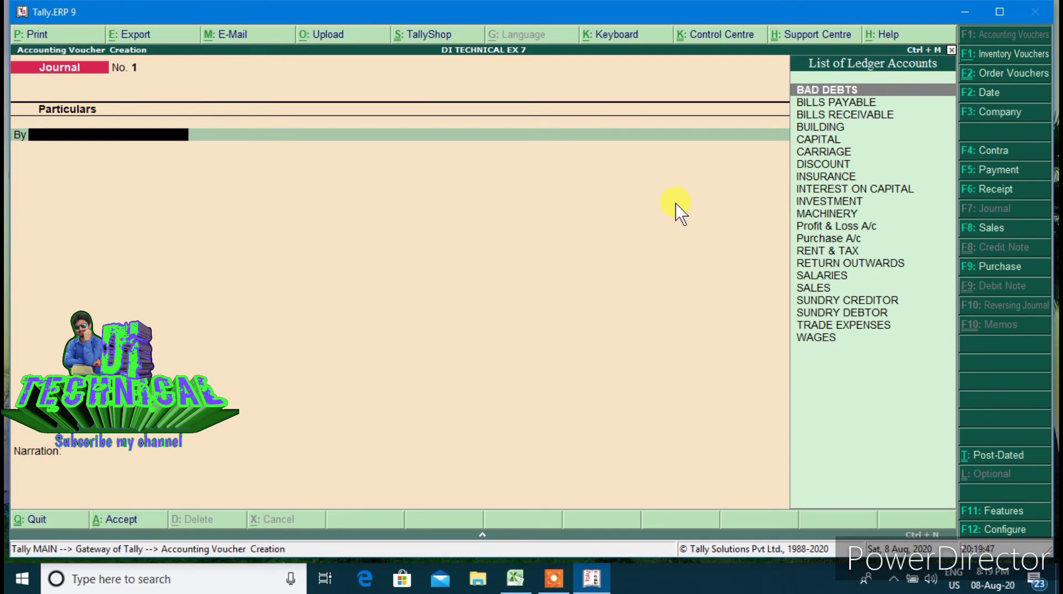
text(IN)
key(Down)
key(Down)
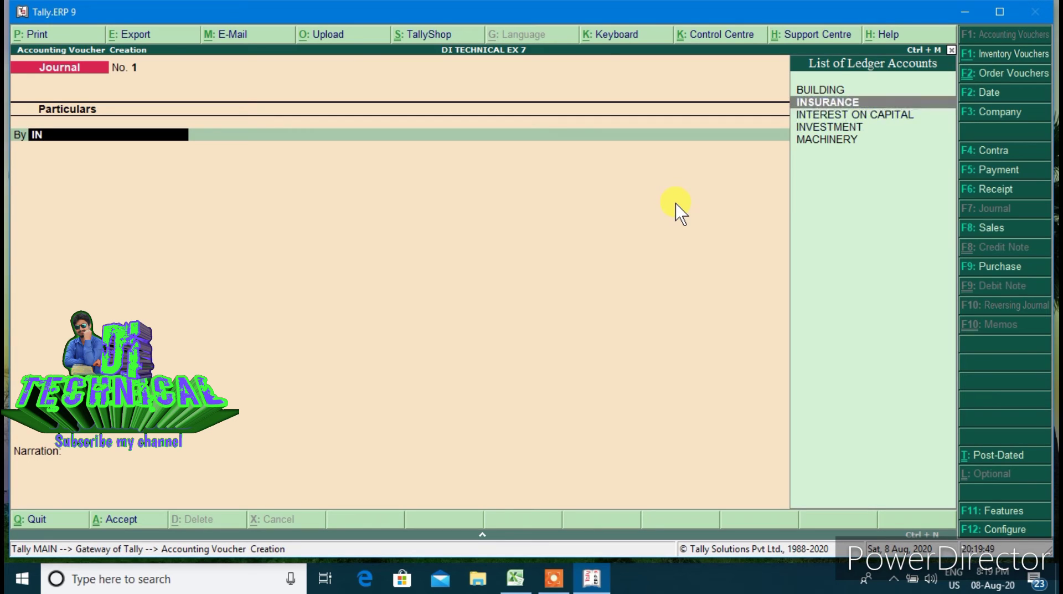
key(Return)
text(1500)
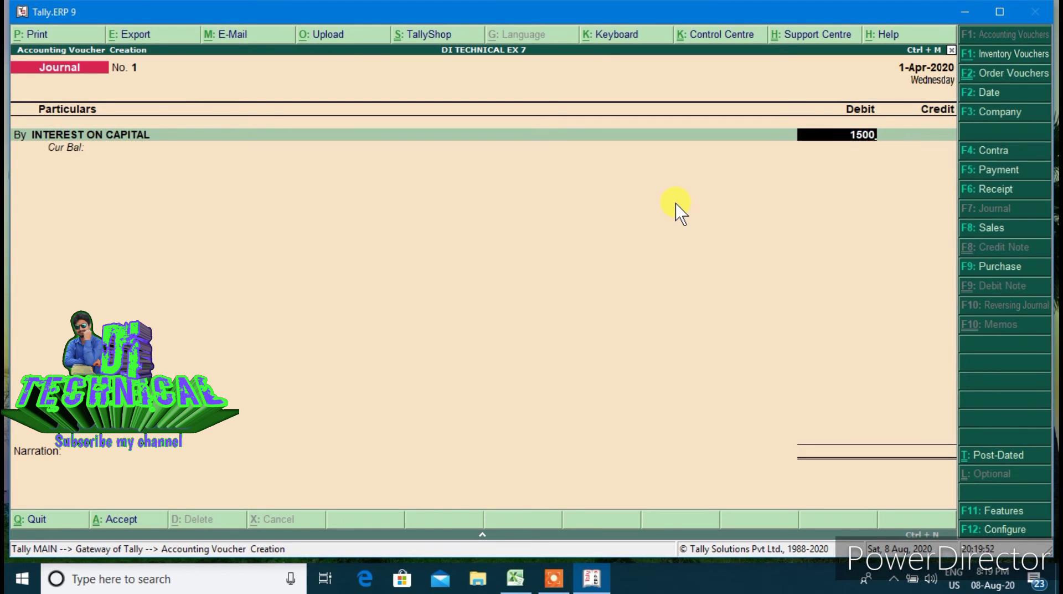
key(Return)
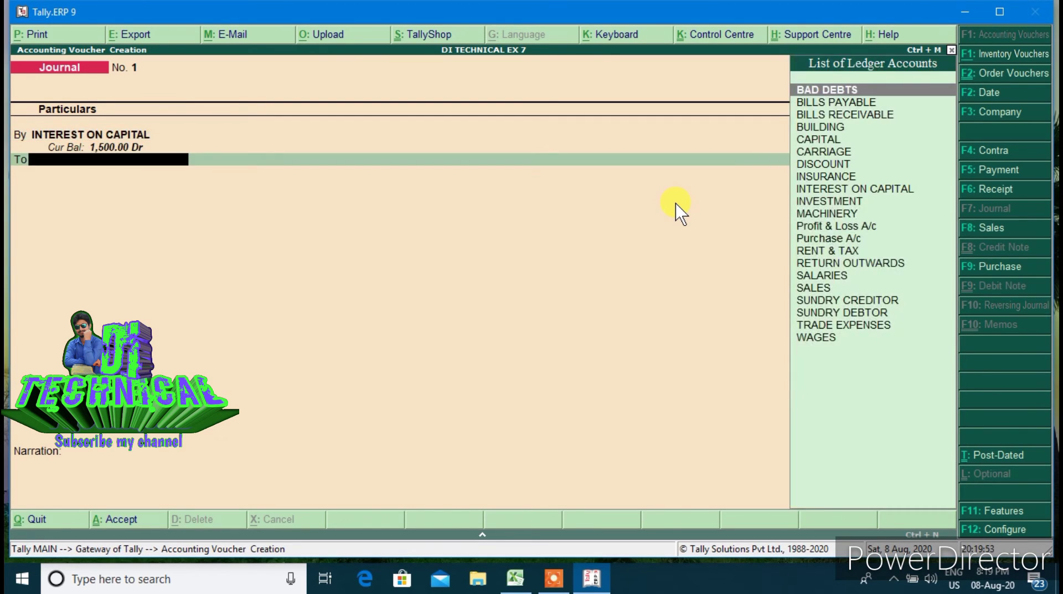
text(CA)
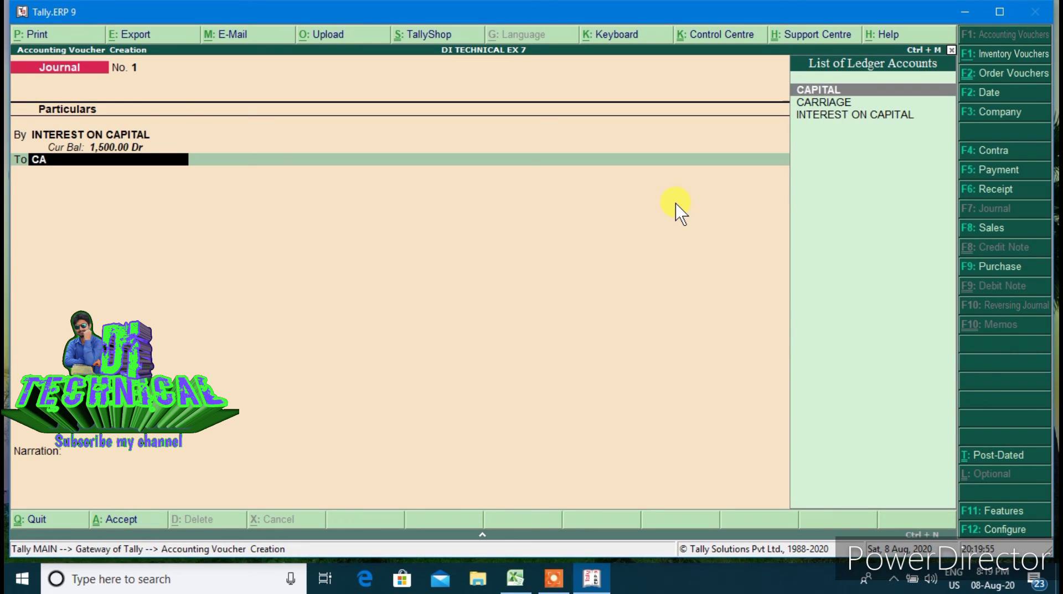
key(Return)
key(Return)
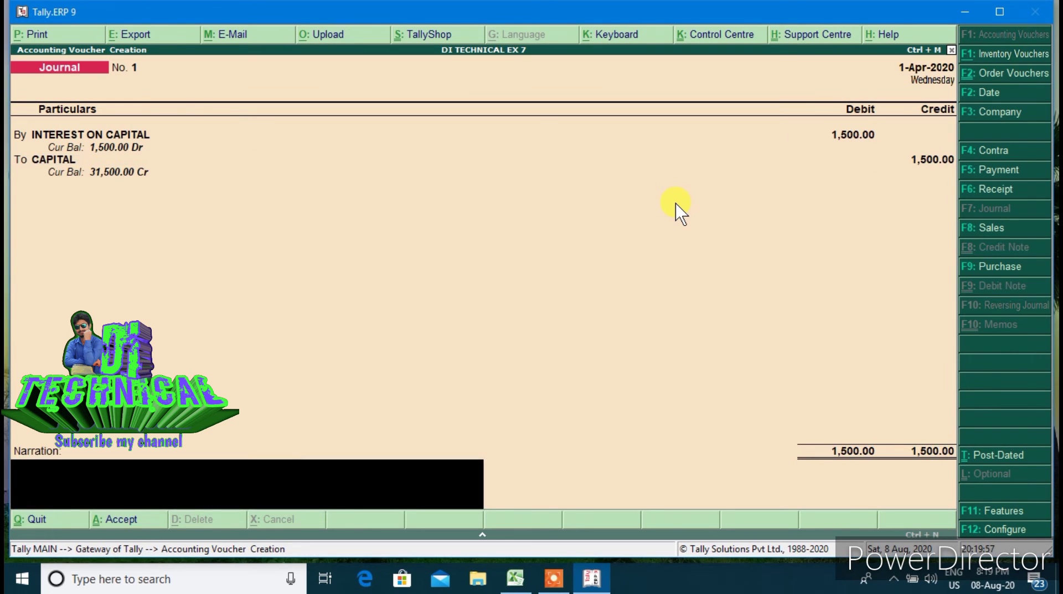
key(Return)
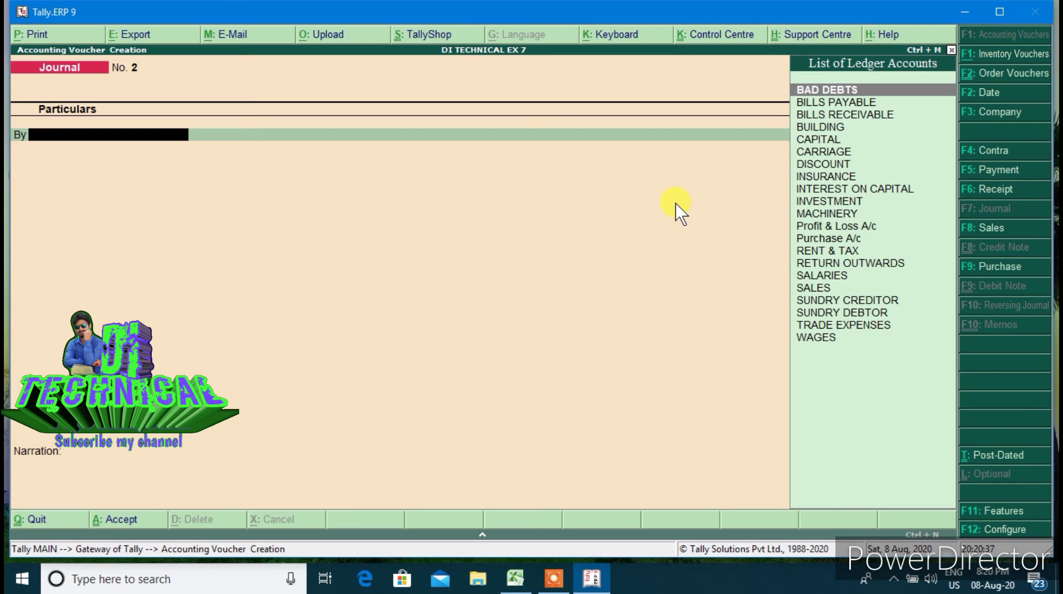
Create the DEPRECIATION ledger under Indirect Expenses from journal 2's debit line
text(DE)
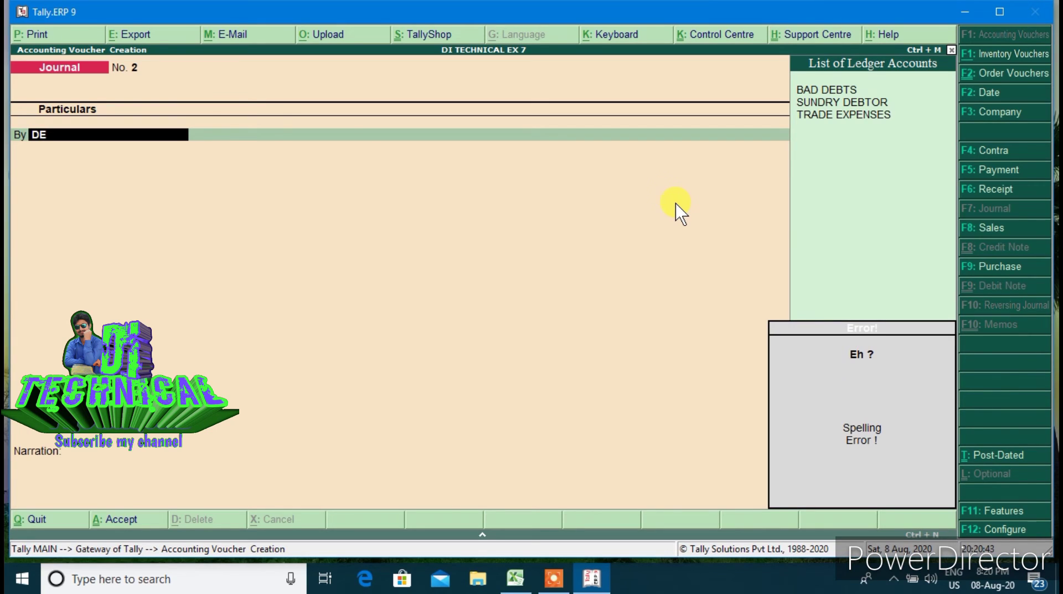
key(alt+c)
text(PR)
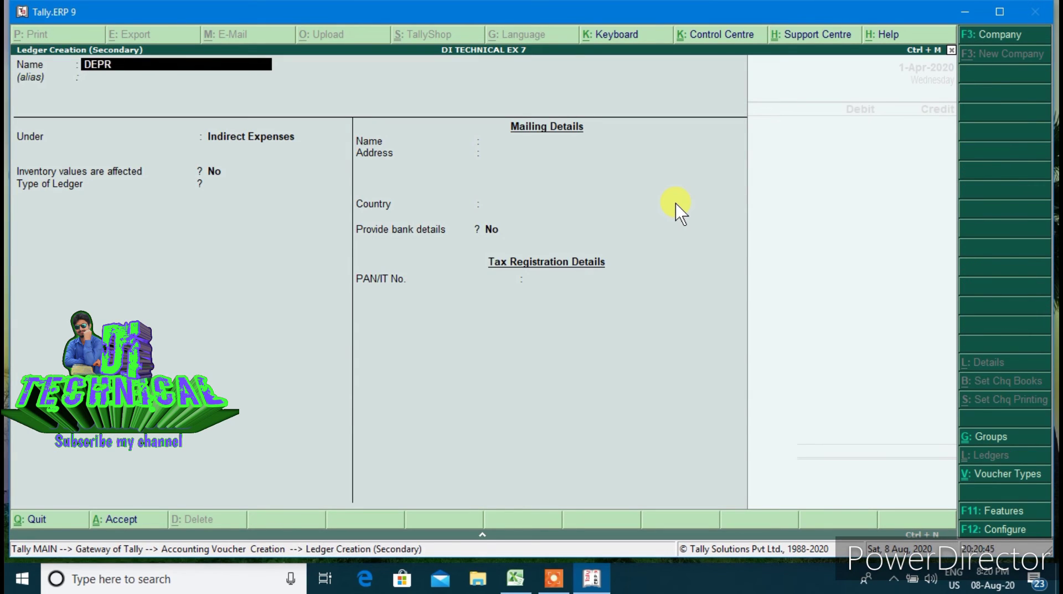
text(ECIATION)
key(Return)
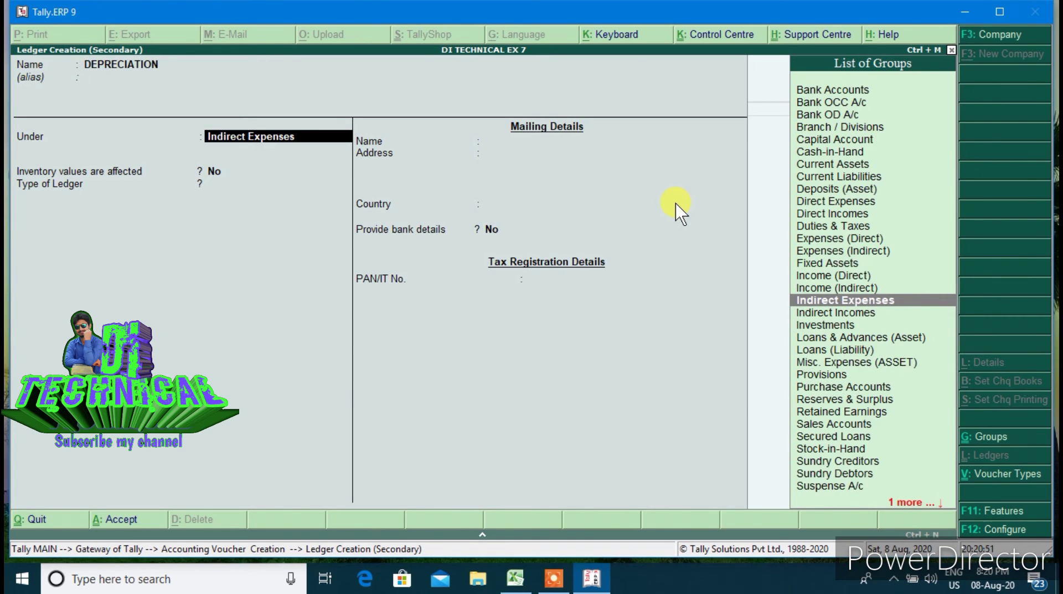
key(Return)
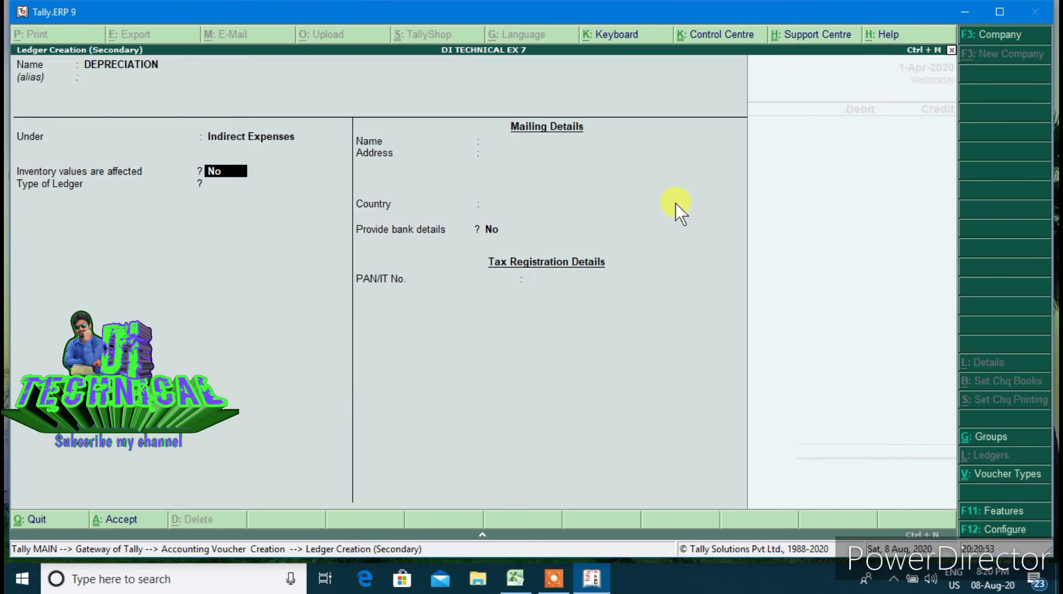
key(Return)
key(Return)
key(Return)
key(Return)
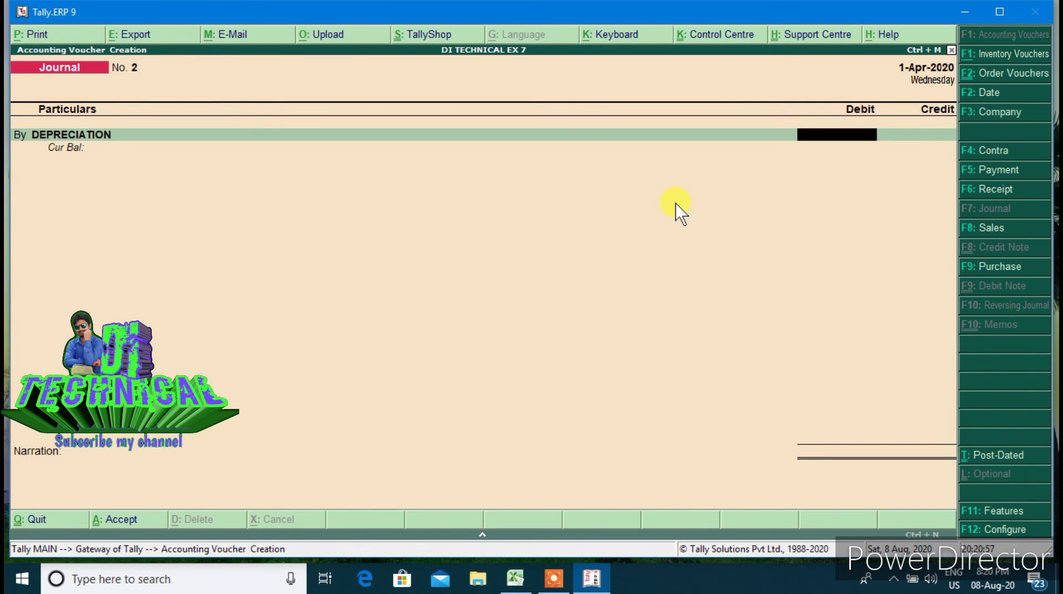
Calculate depreciation amounts: 10% of 10,000 and 5% of 16,000
key(ctrl+n)
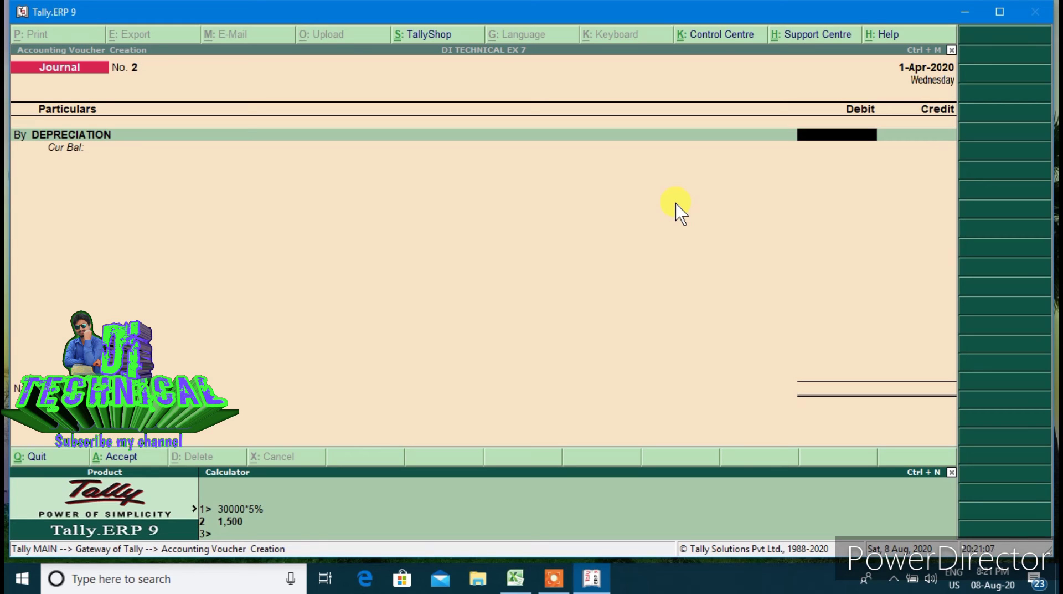
text(10000*10%)
key(Return)
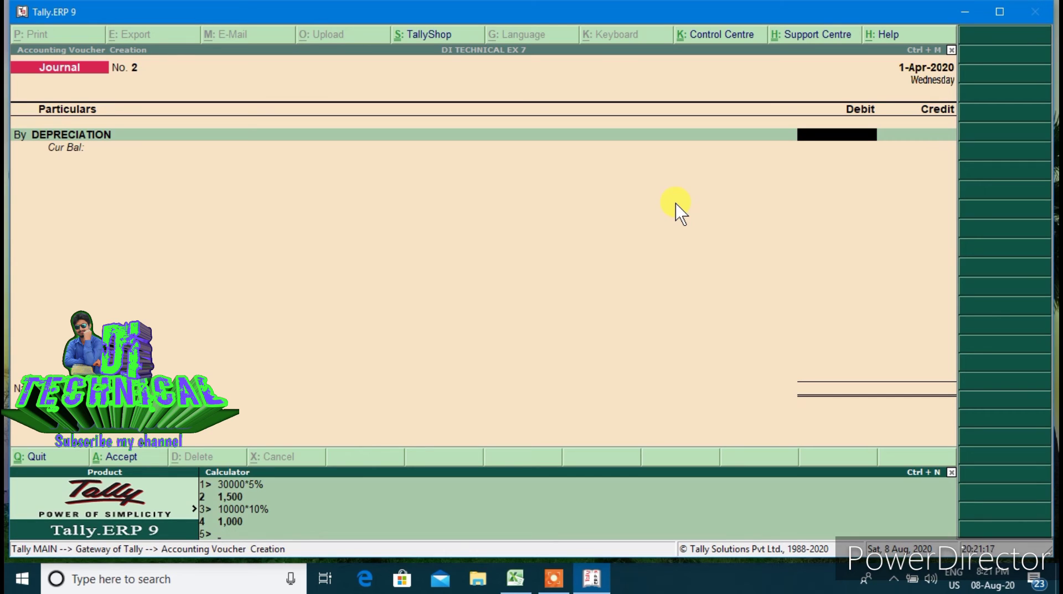
text(16)
text(000*5%)
key(Return)
Debit DEPRECIATION 1,800, credit MACHINERY 1,000 and BUILDING 800, and save journal 2
click(823, 136)
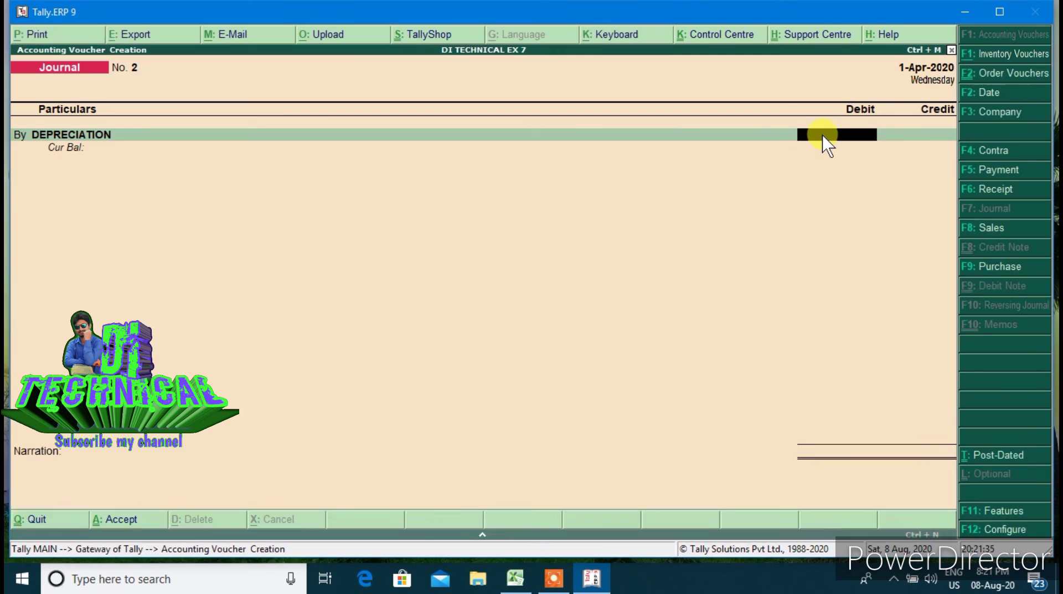
text(1800)
key(Return)
key(Return)
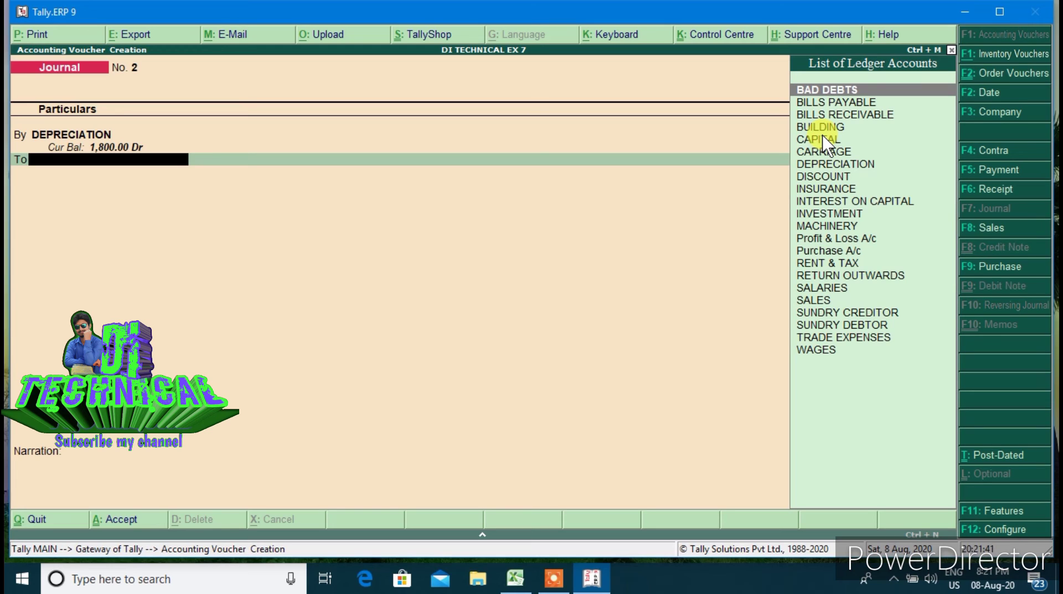
text(M)
key(Return)
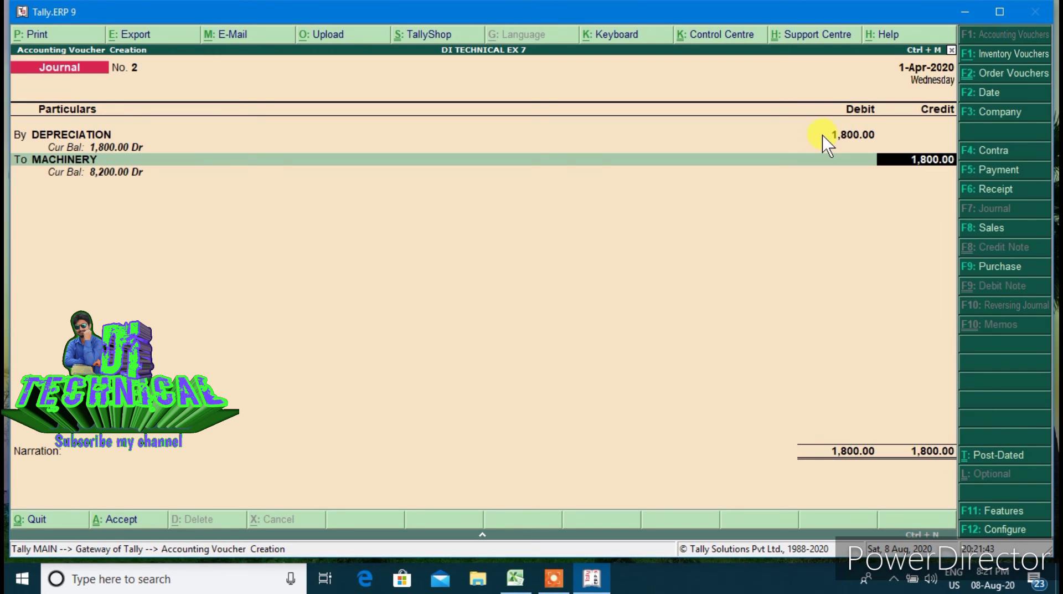
text(1000)
key(Return)
key(Return)
text(bui)
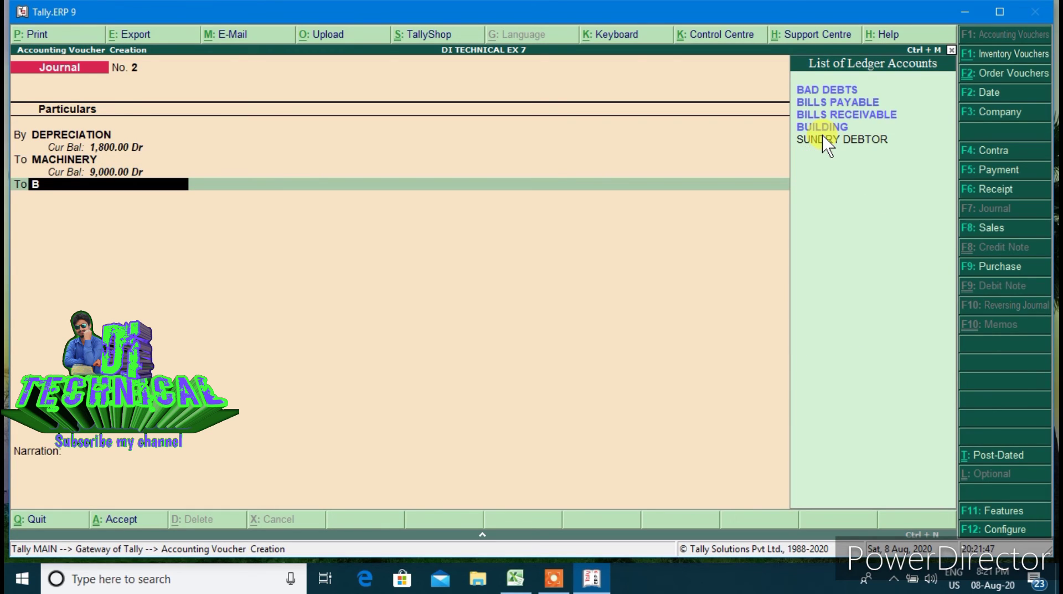
key(Return)
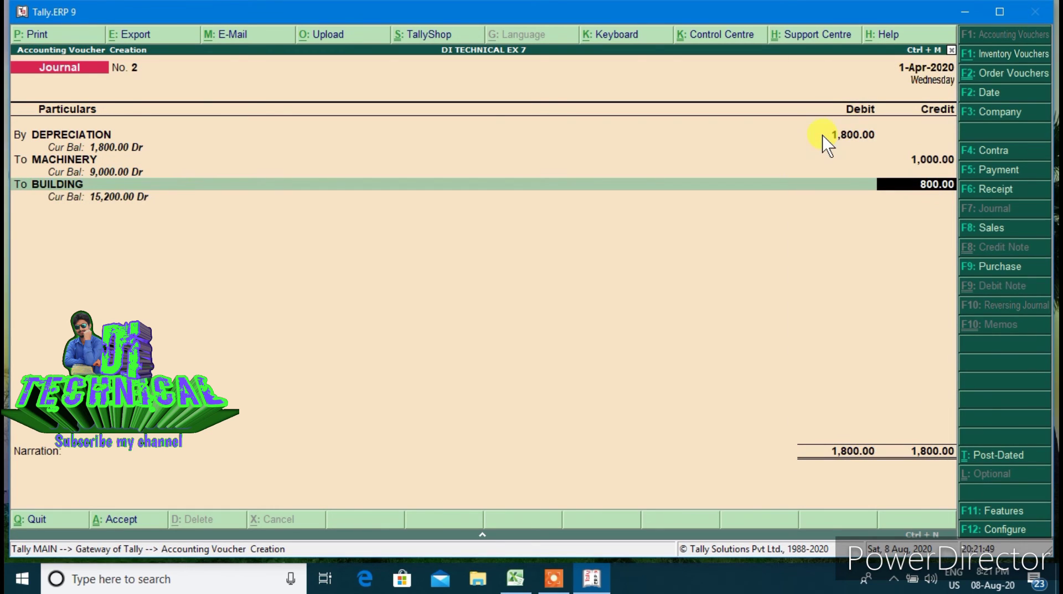
key(Return)
key(Return)
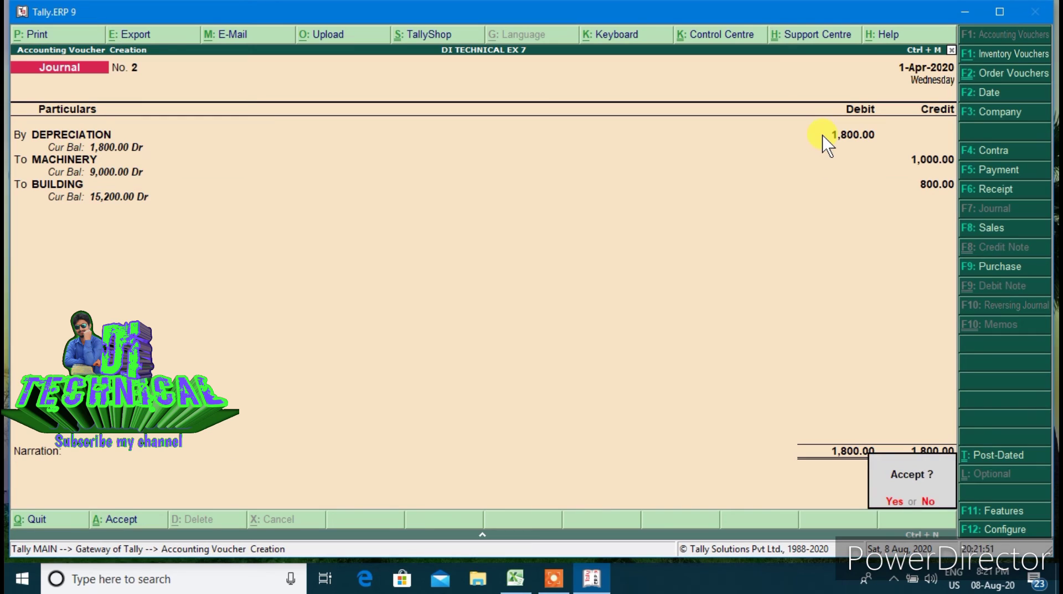
key(Return)
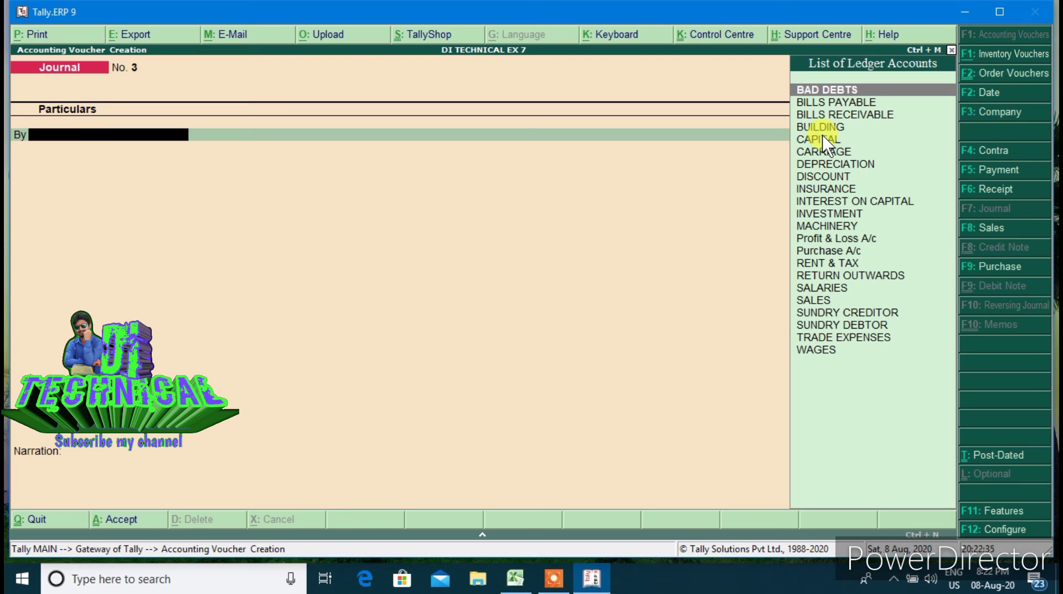
Debit SALARIES with 200 in Journal No. 3
text(SAL)
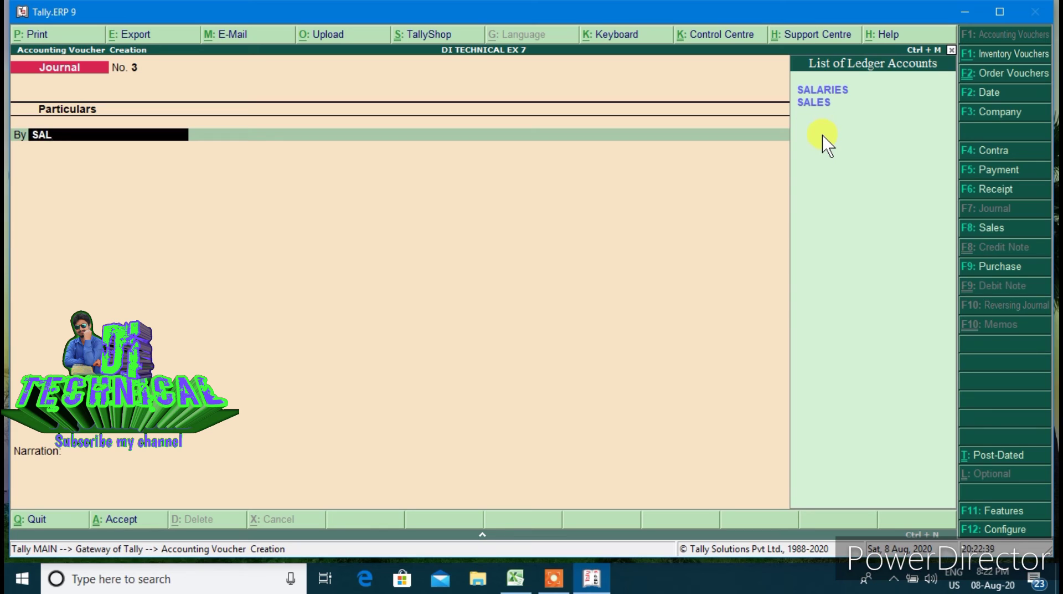
key(Return)
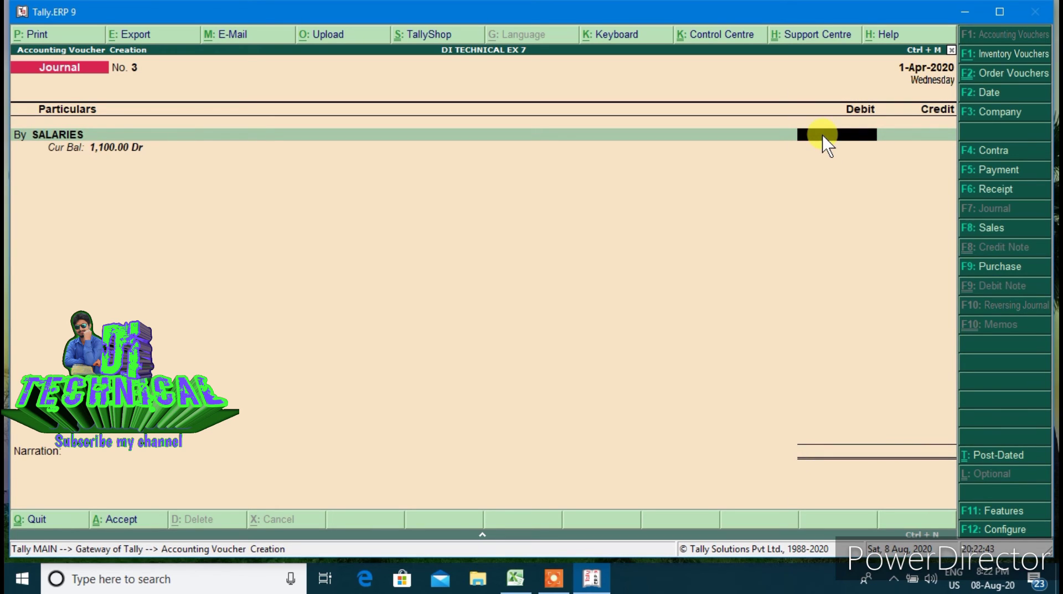
text(200)
key(Return)
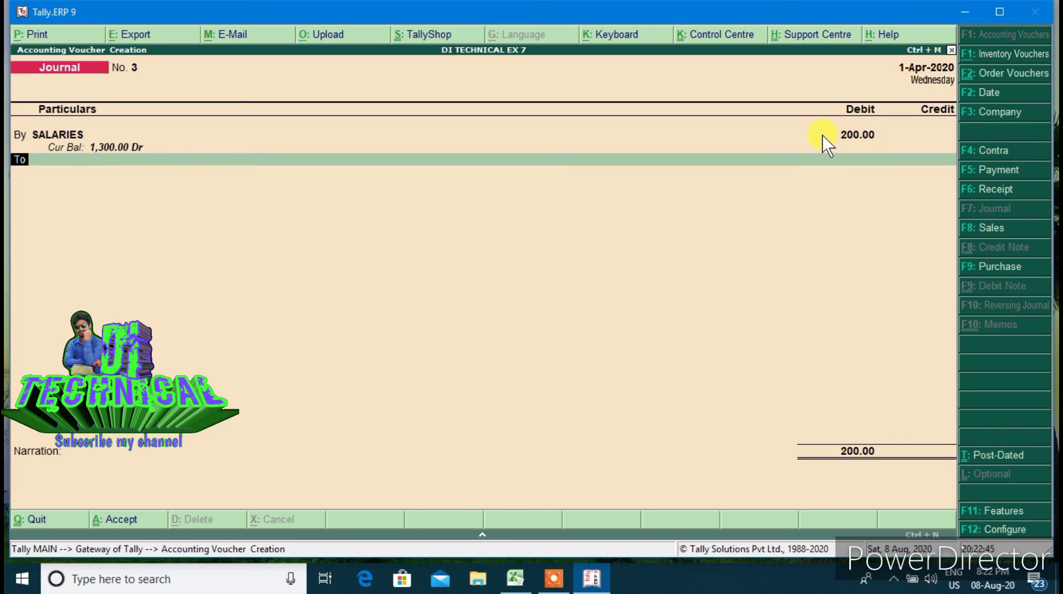
Create the OUTSTANDING ledger under Current Liabilities as the 200 credit line
text(OUT)
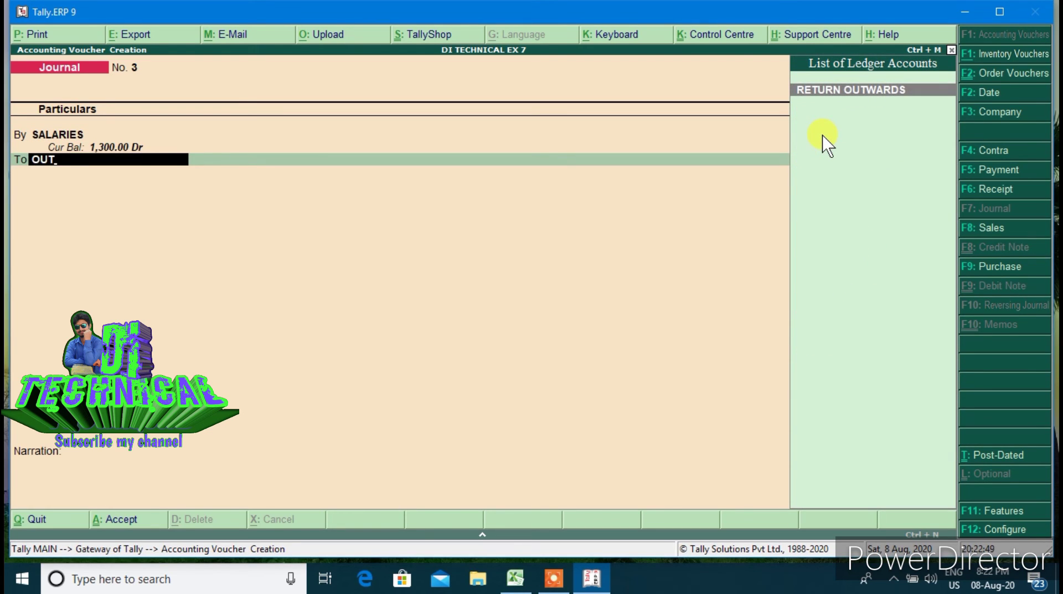
text(S)
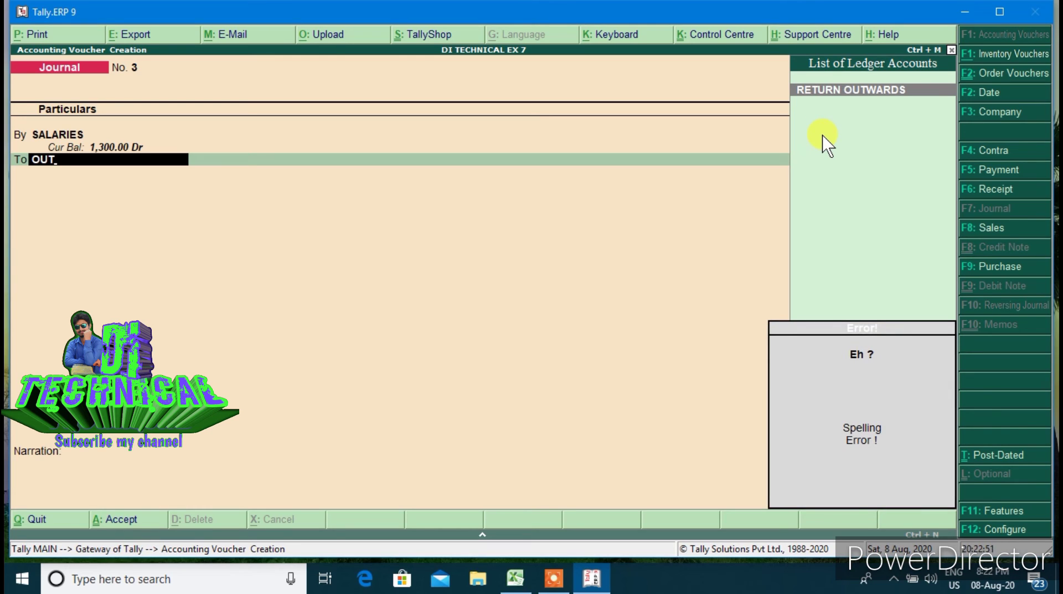
key(alt+c)
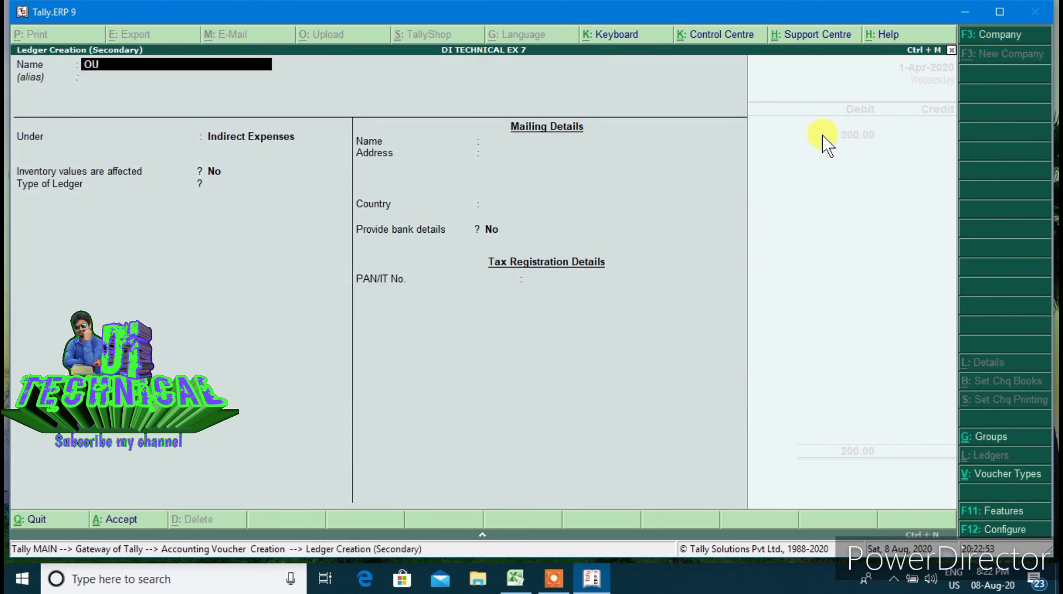
text(STANDING)
key(Return)
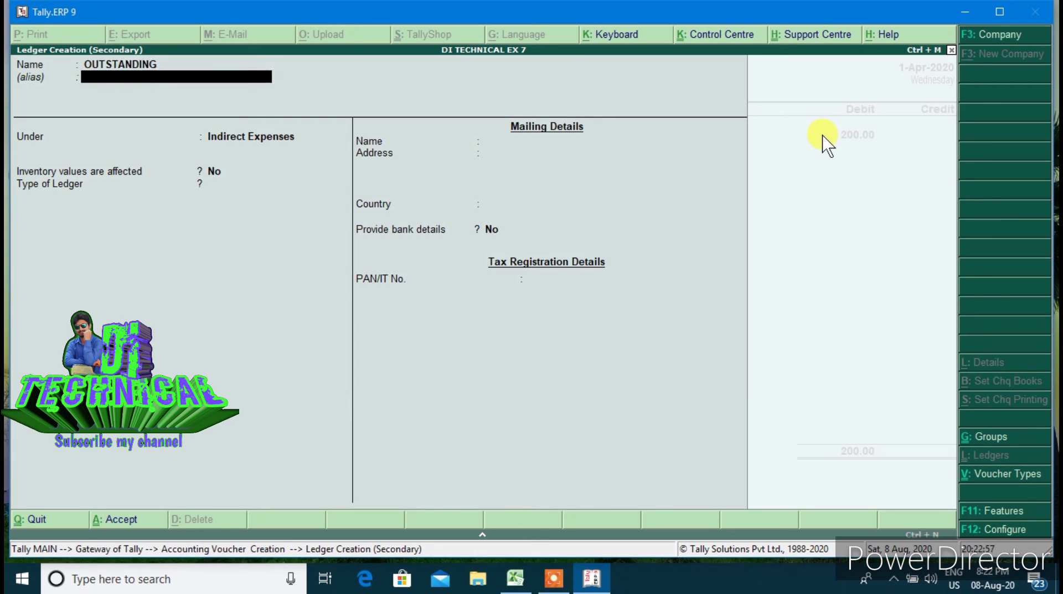
key(Return)
text(CU)
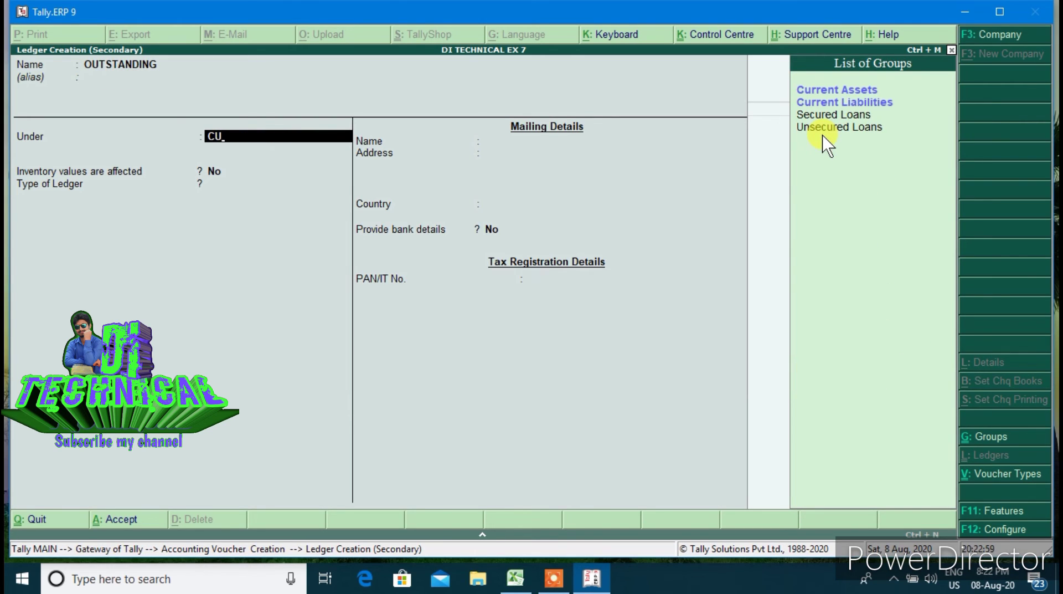
key(Down)
key(Return)
key(Return)
key(Return)
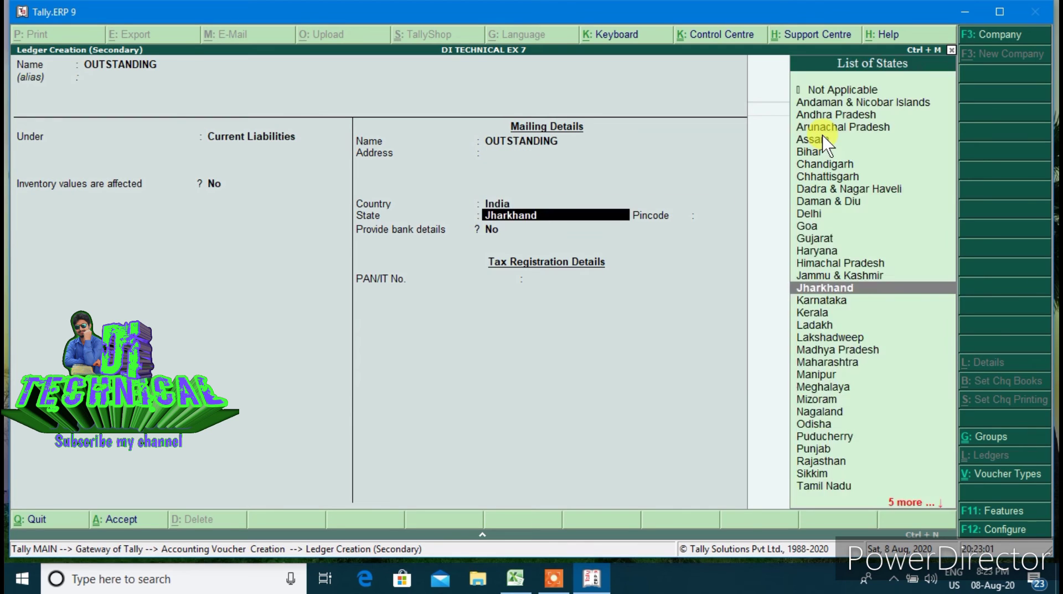
key(Return)
key(Return)
key(Return)
key(Return)
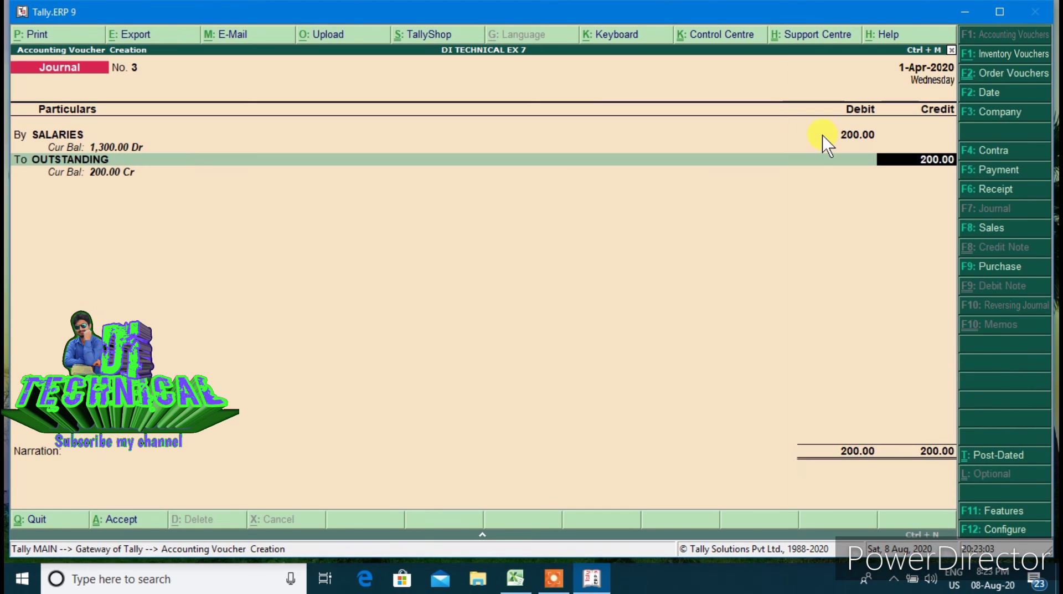
Post Journal No. 3 and create a PREPAID ledger under Current Assets
key(Return)
key(Return)
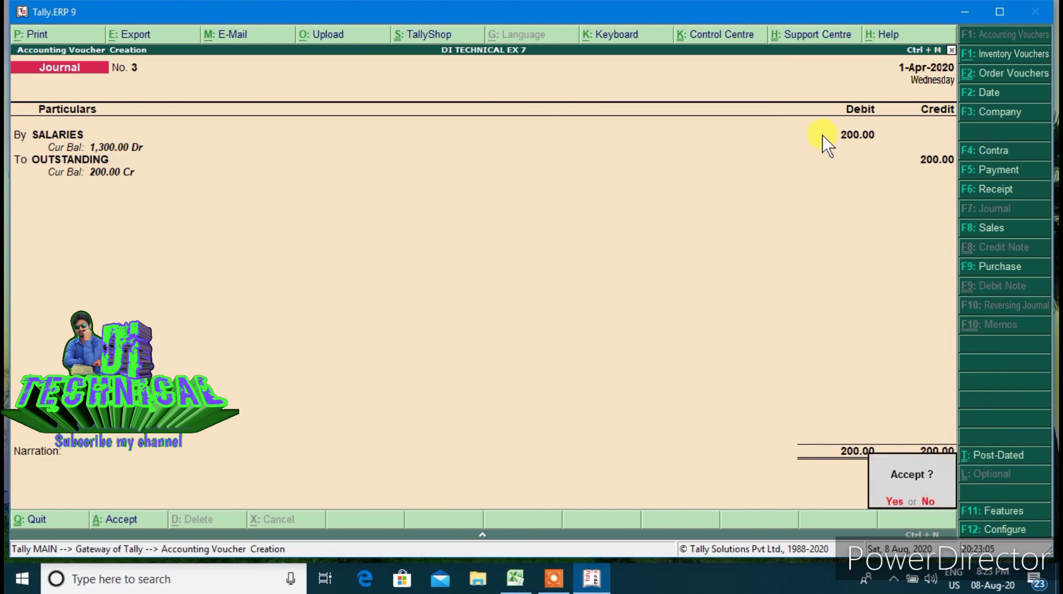
key(Return)
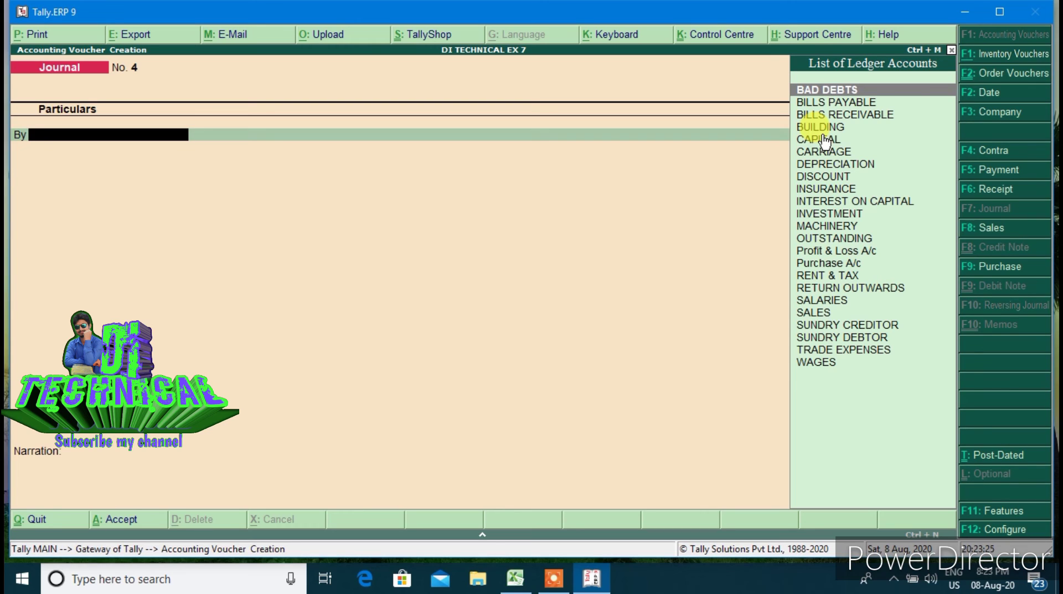
text(PRE)
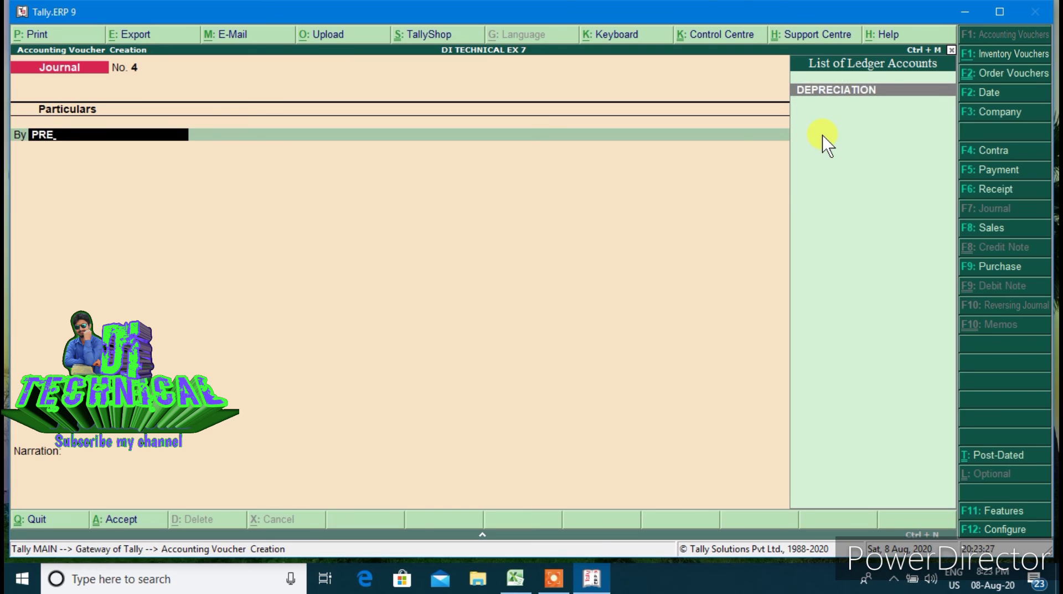
key(alt+c)
text(PREP)
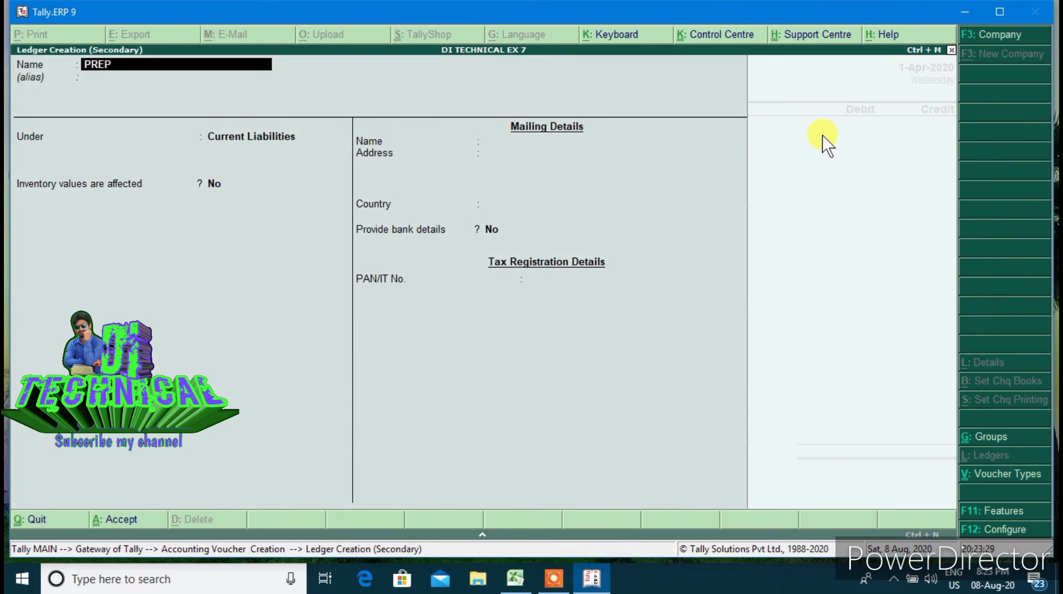
text(AID)
key(Return)
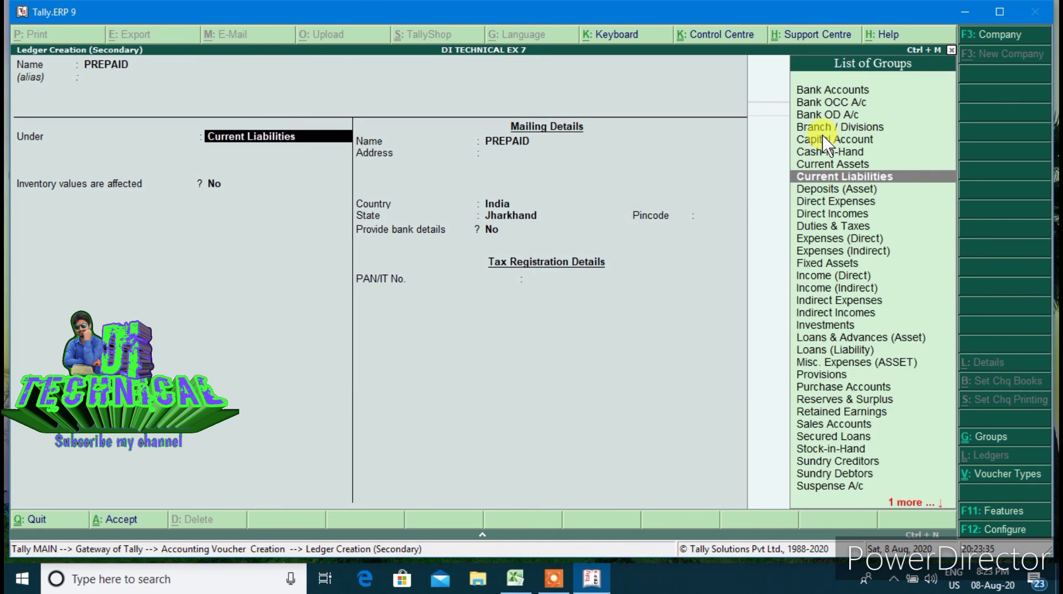
text(CUR)
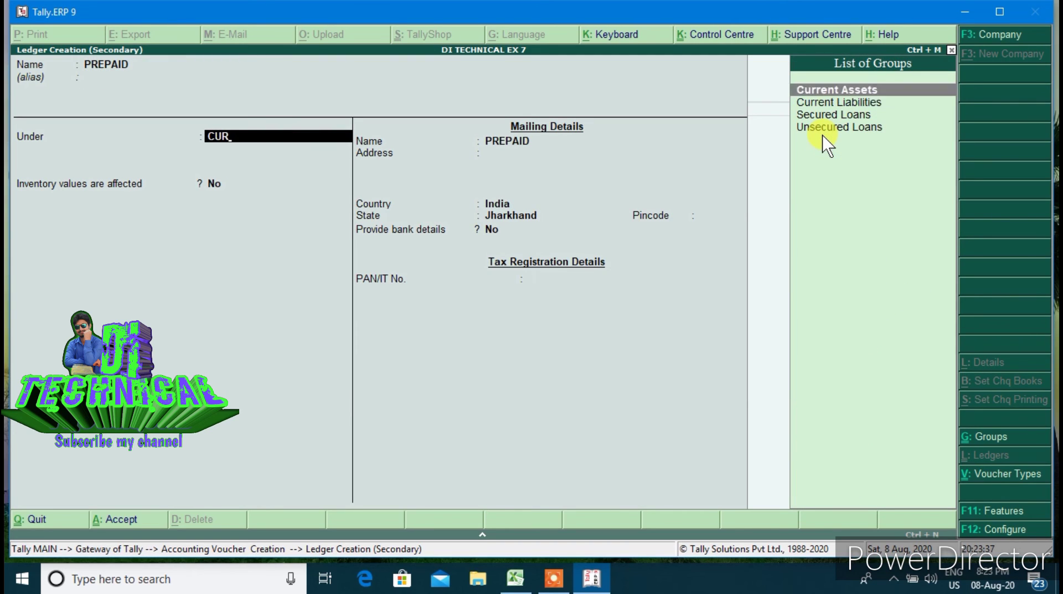
key(Return)
key(Return)
key(Return)
key(Return)
key(Return)
key(Return)
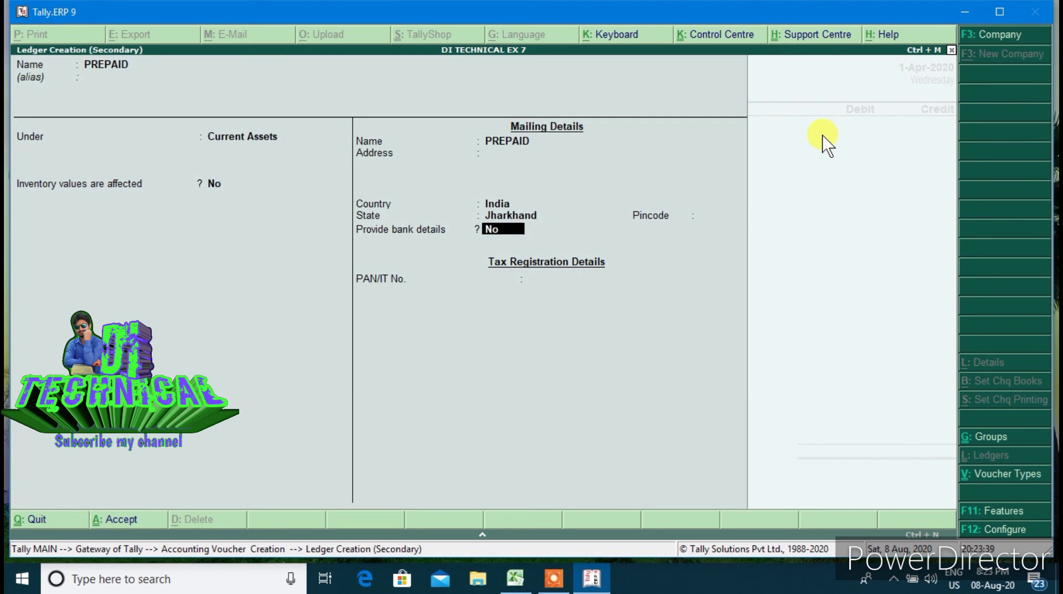
key(Return)
key(Return)
key(Return)
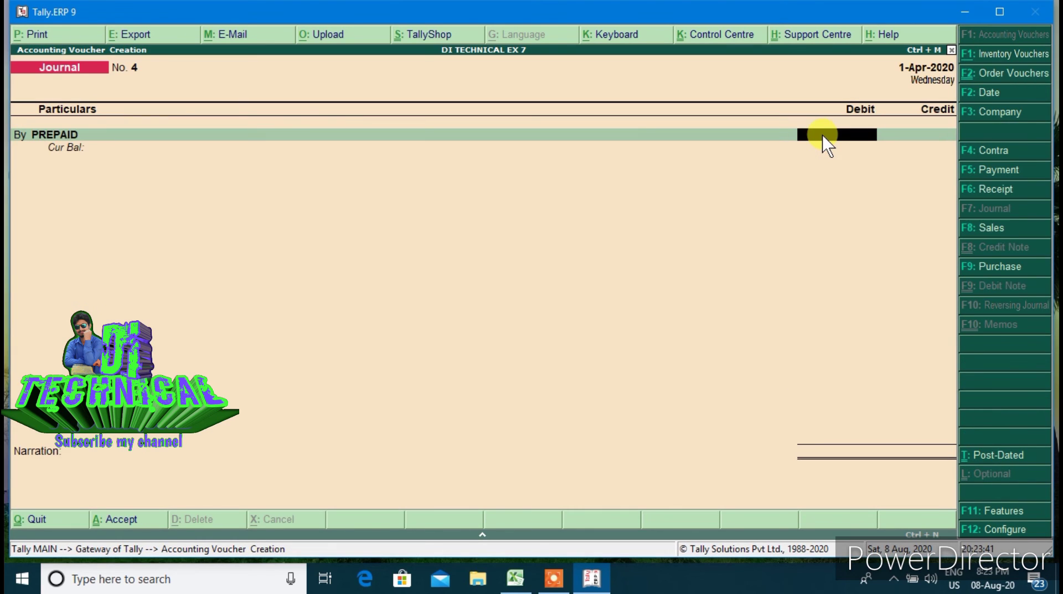
Debit PREPAID 50, credit INSURANCE 50, and post Journal No. 4
text(50)
key(Return)
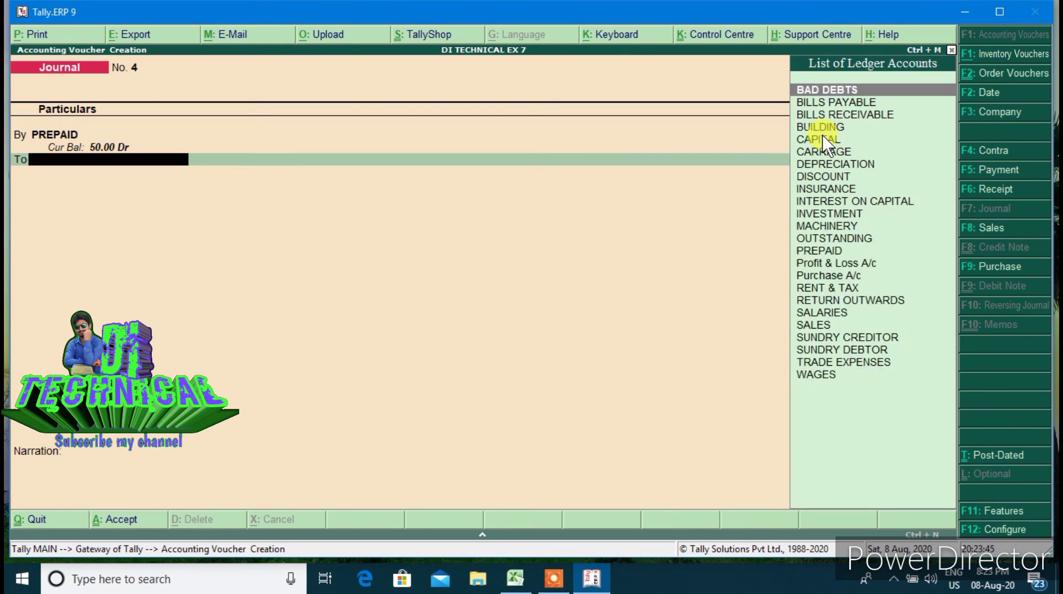
text(INSU)
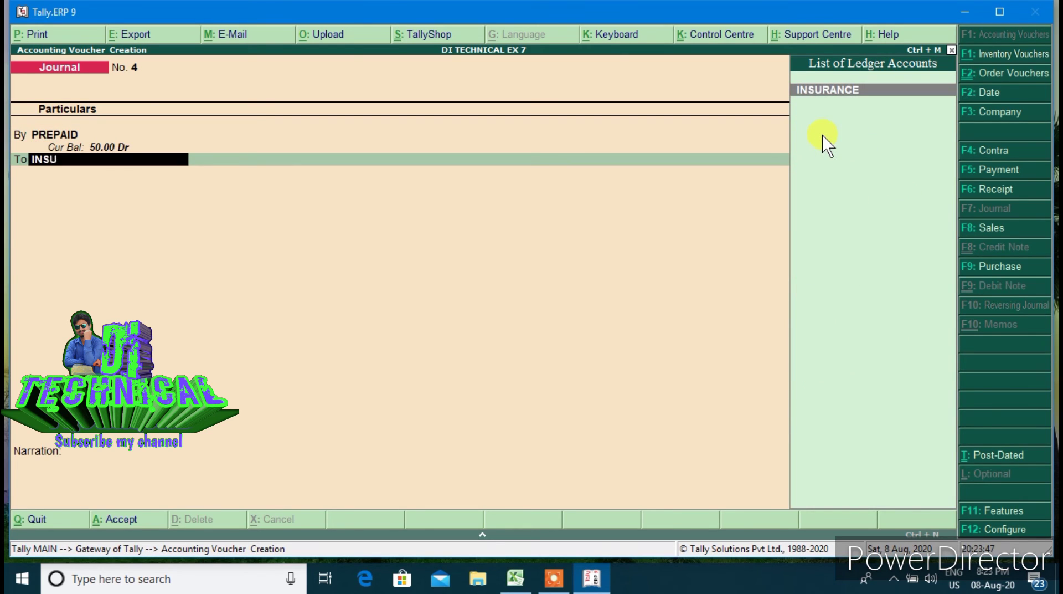
key(Return)
key(Return)
key(Return)
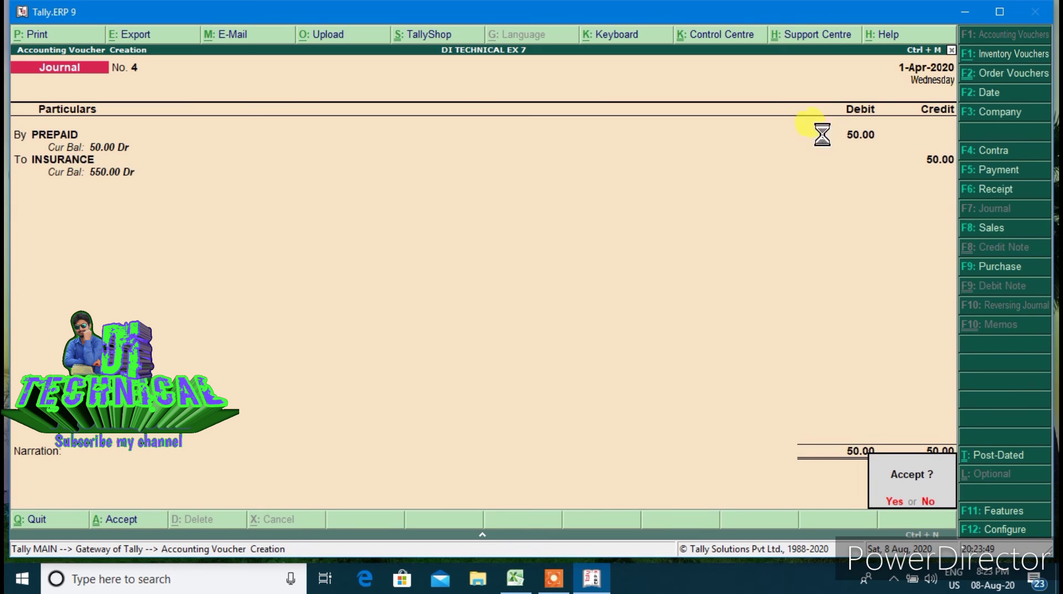
key(Return)
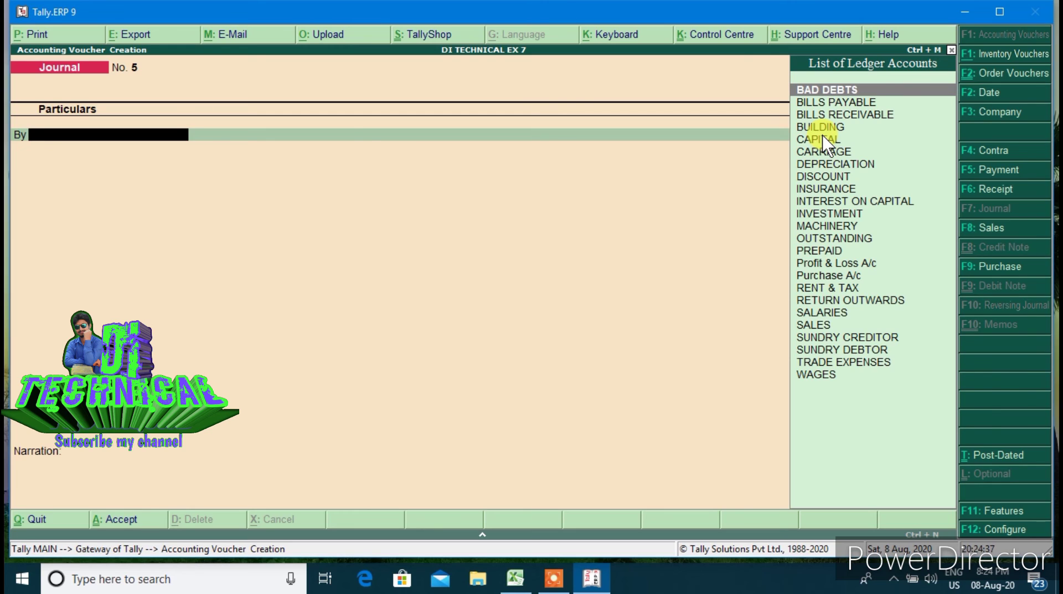
Create the RESERVE FOR DOUBTFUL DEBTS ledger under Indirect Expenses
key(alt+c)
text(R)
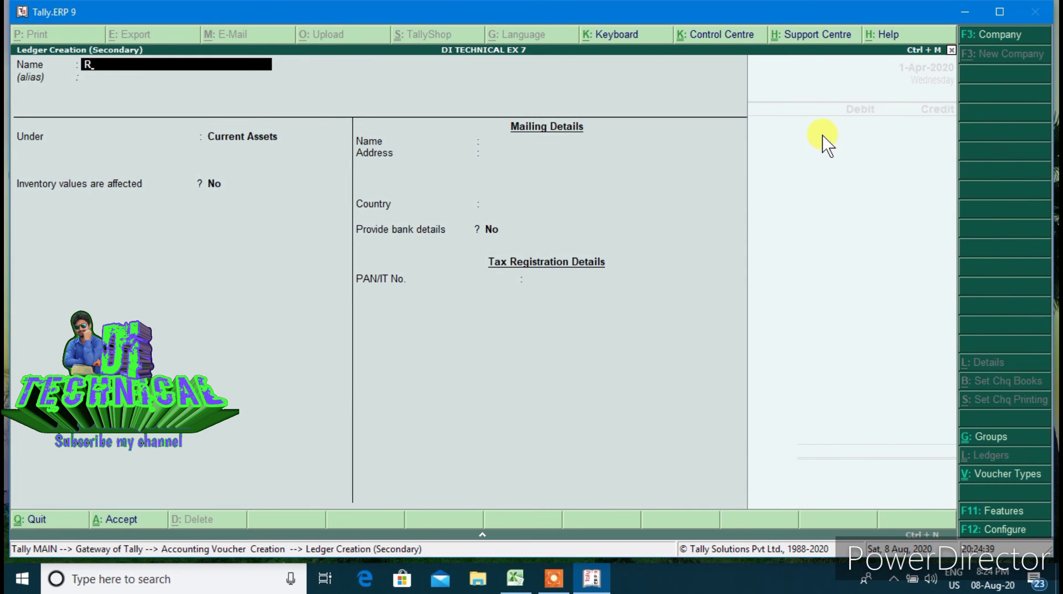
text(ESERVE FOR DOUBTFUL)
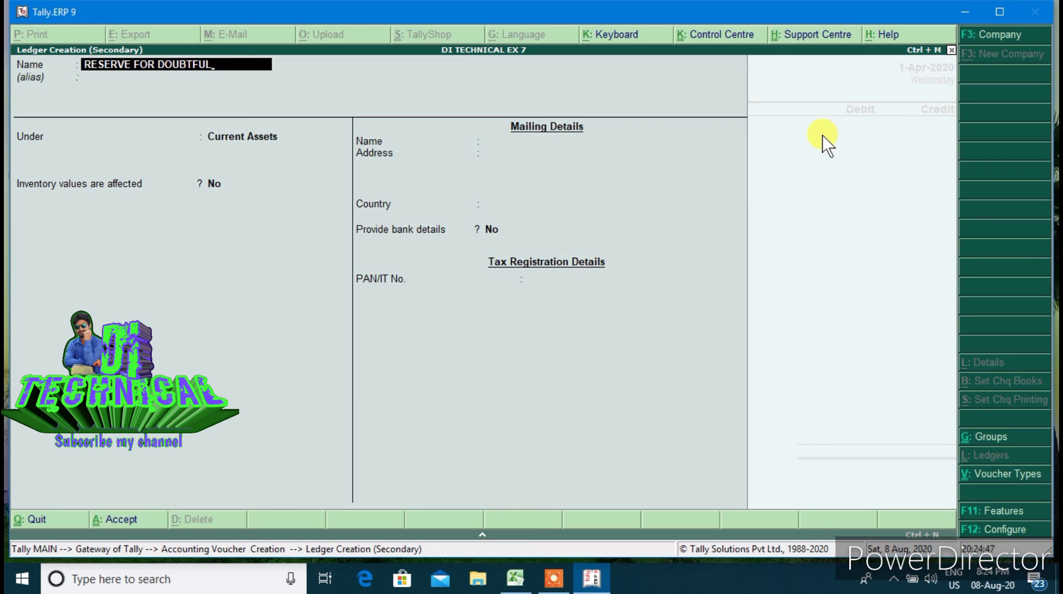
text( DEBTS)
key(Return)
text(IN)
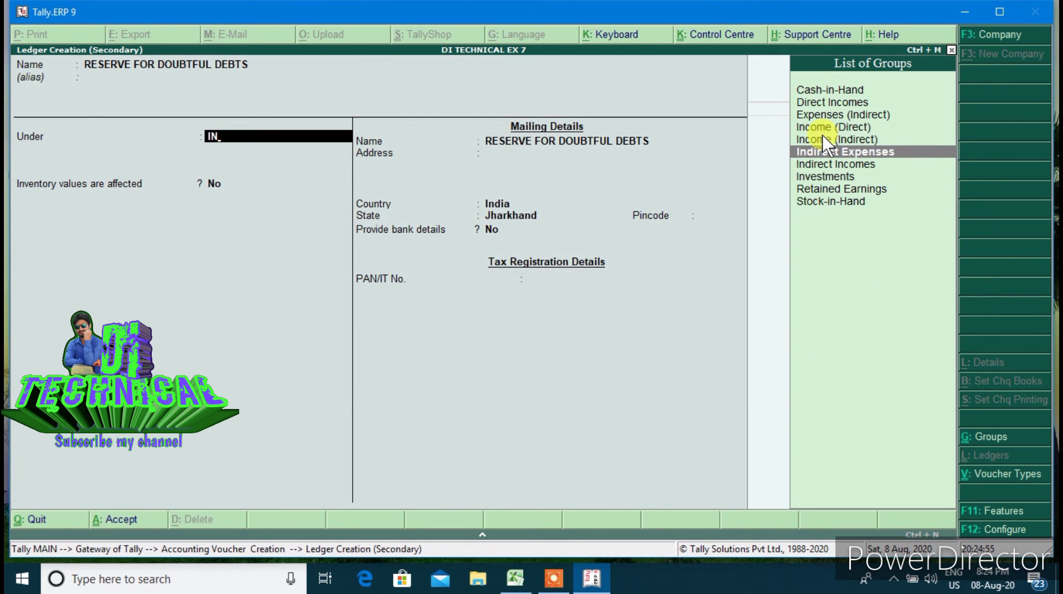
key(Return)
key(Return)
key(Return)
key(Return)
key(Return)
key(Return)
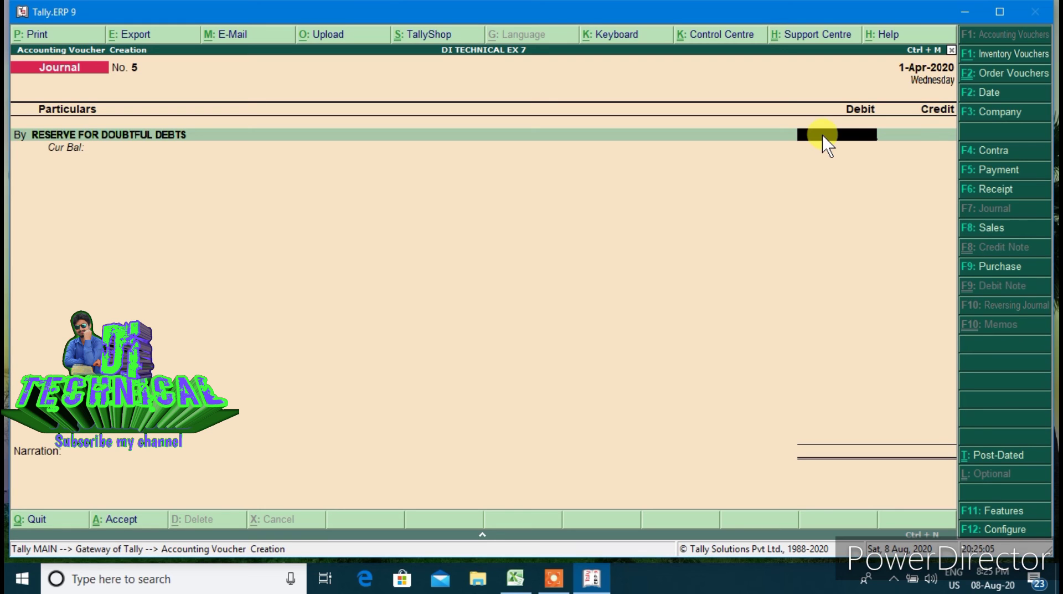
Calculate 5% of 15000 with the calculator, giving 750
key(ctrl+n)
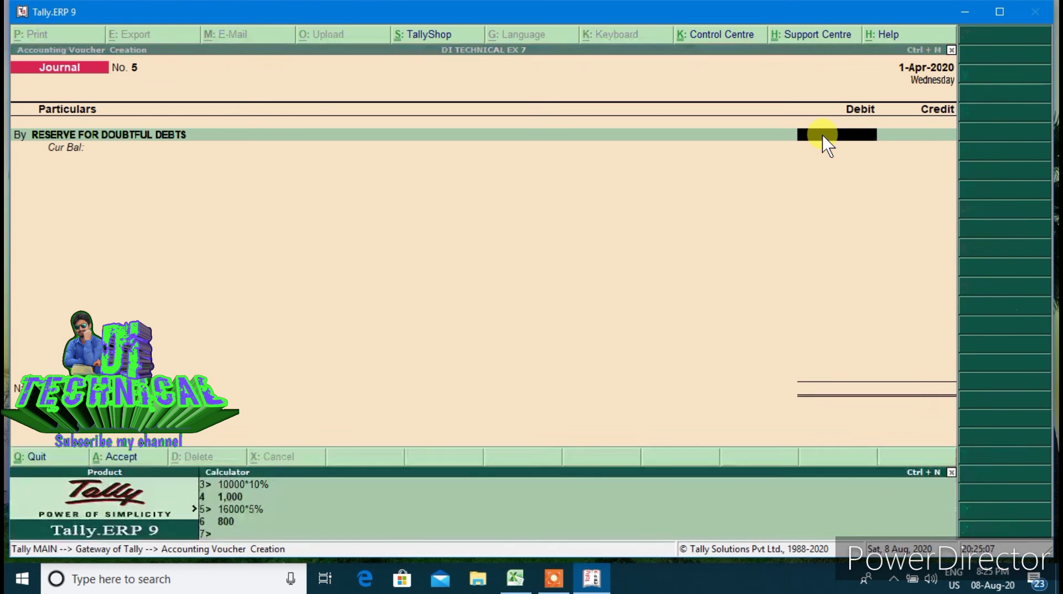
text(15000*5%)
key(Return)
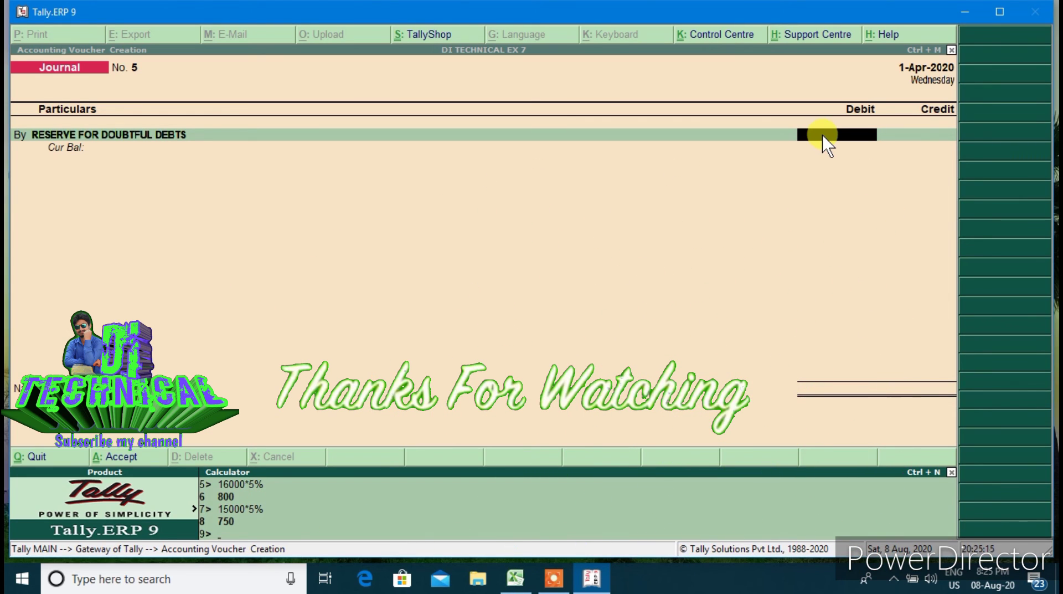
key(ctrl+m)
Debit RESERVE FOR DOUBTFUL DEBTS 750, credit SUNDRY DEBTOR 750, and save Journal No. 5
text(750)
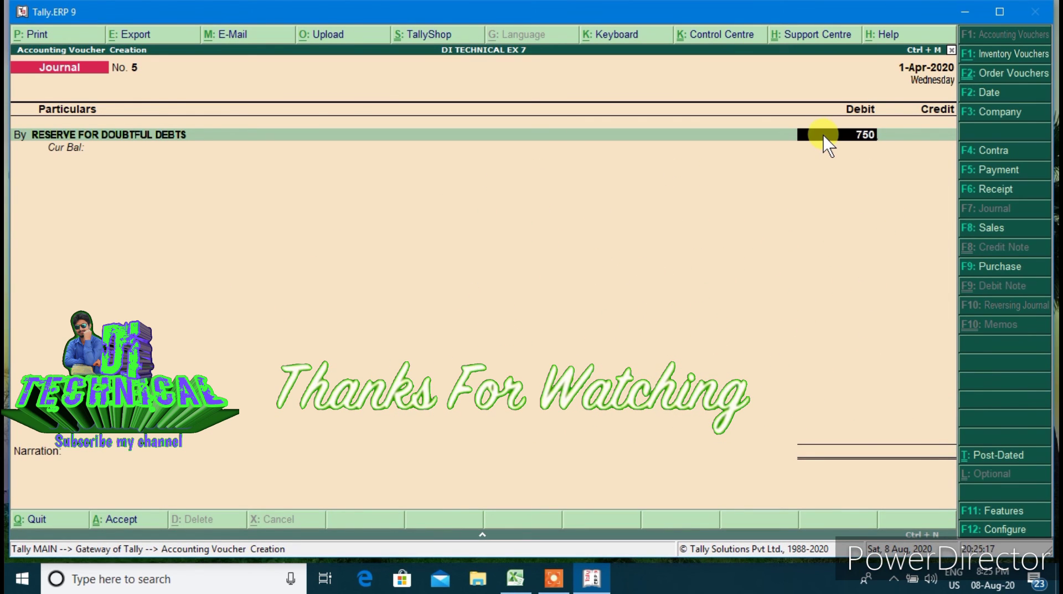
key(Return)
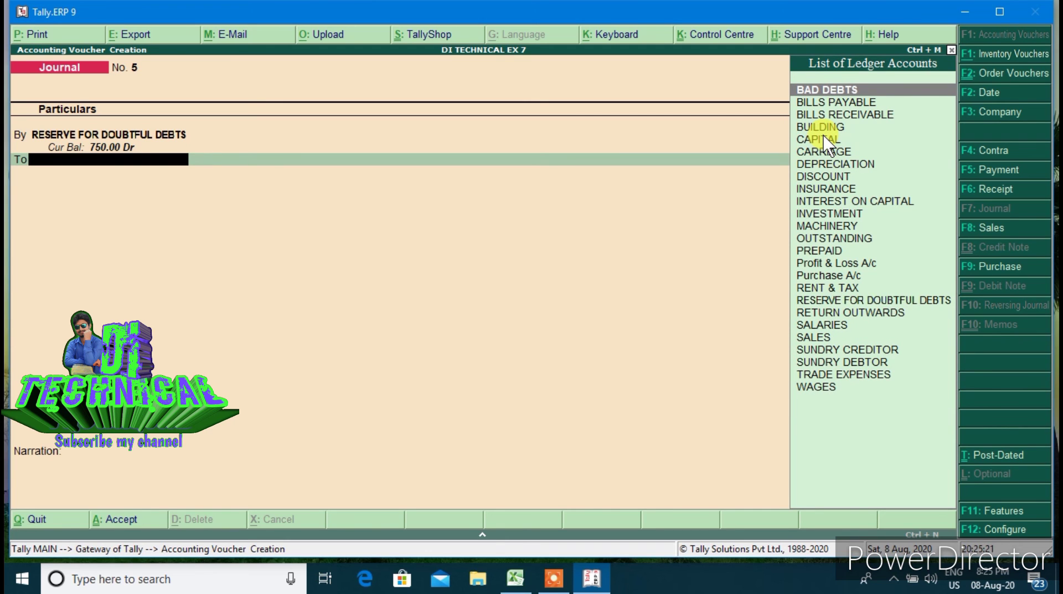
text(SU)
key(Down)
key(Down)
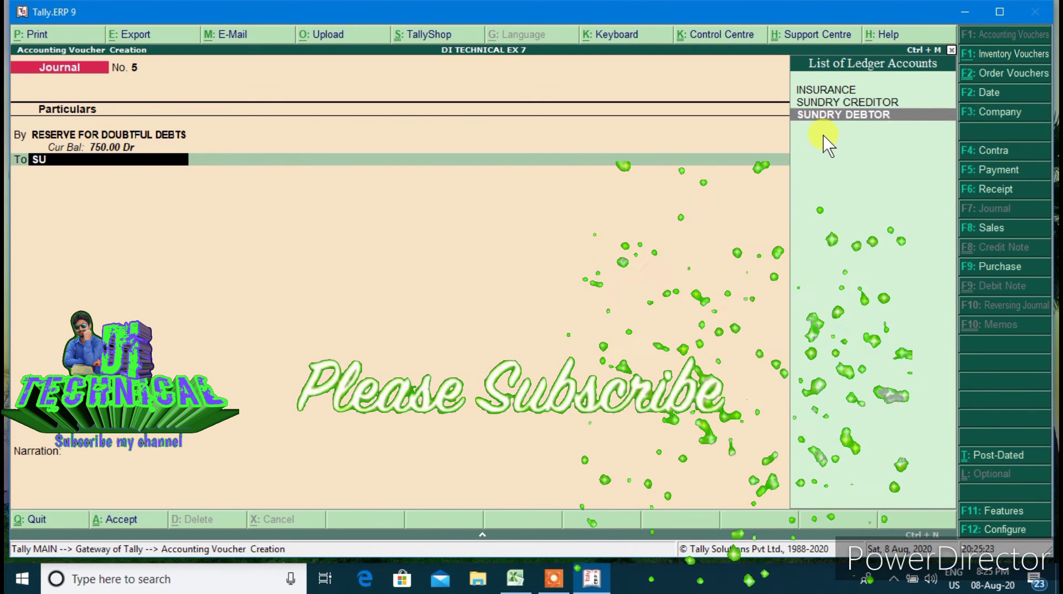
key(Return)
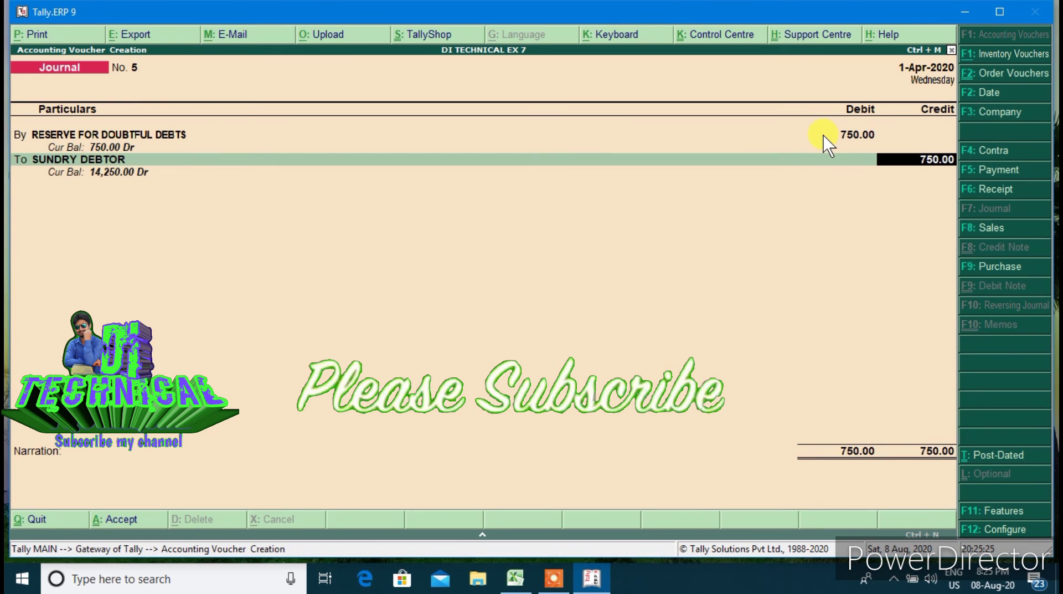
key(Return)
key(Return)
key(Return)
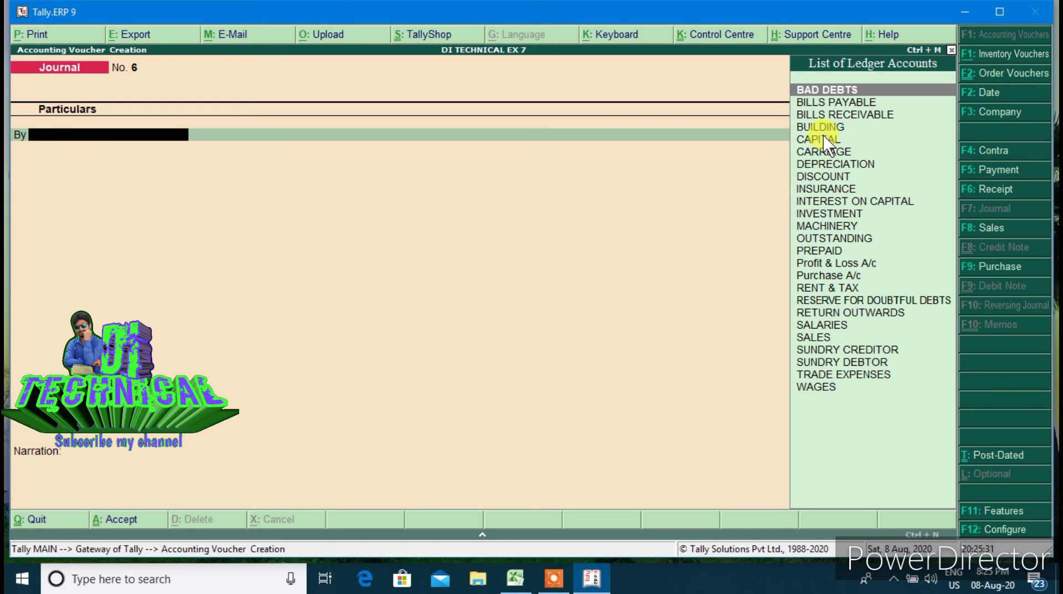
Leave journal voucher entry and return to the Gateway of Tally
key(Escape)
key(Return)
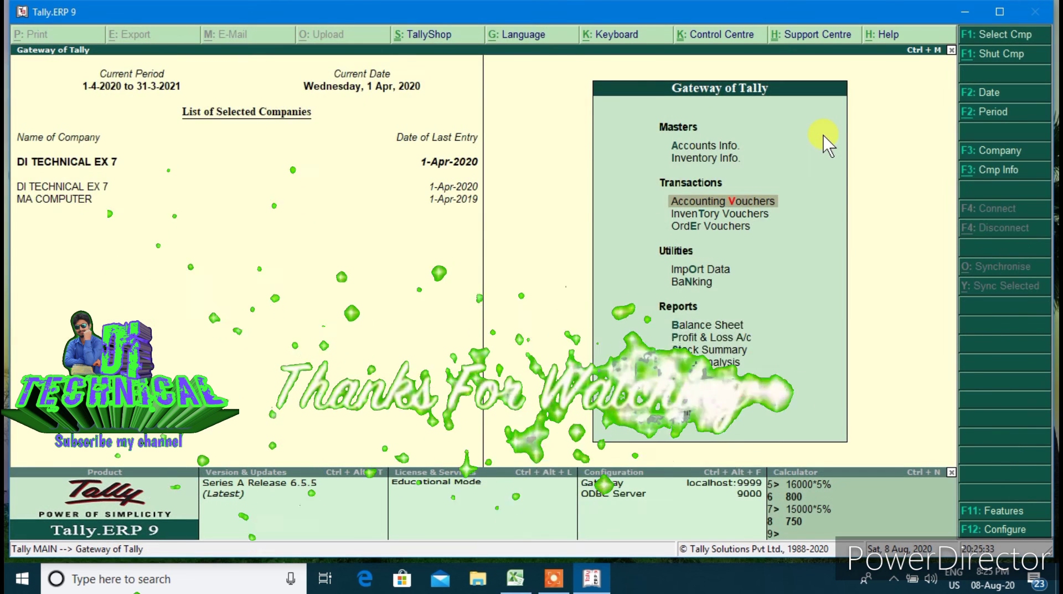
key(Escape)
key(n)
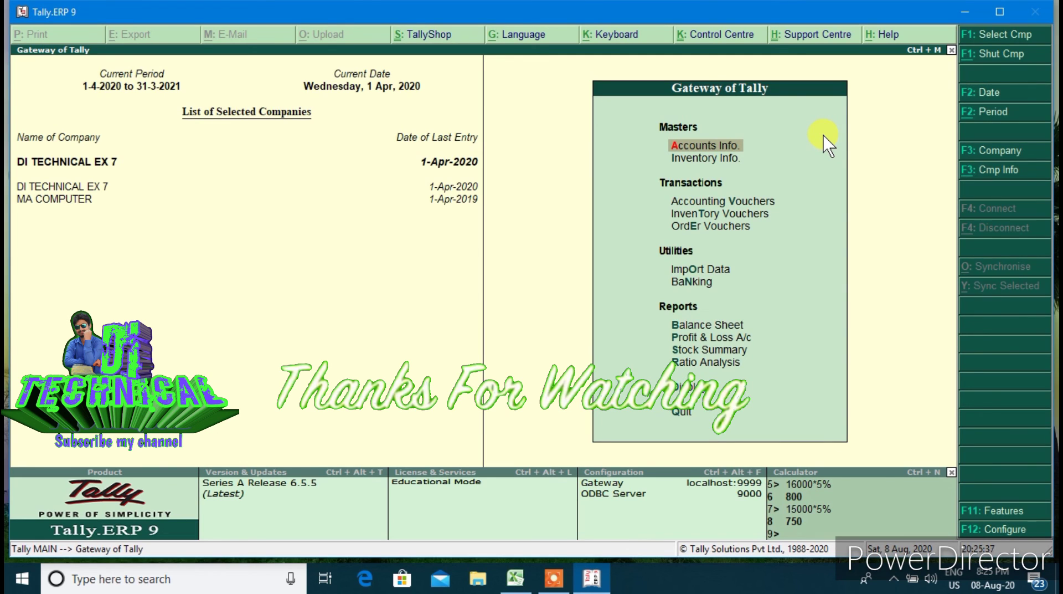
Review the Profit & Loss A/c to 31-Mar-2021, showing Nett Profit 300.00
key(Down)
key(Down)
key(Down)
key(Down)
key(Down)
key(Down)
key(Down)
key(Down)
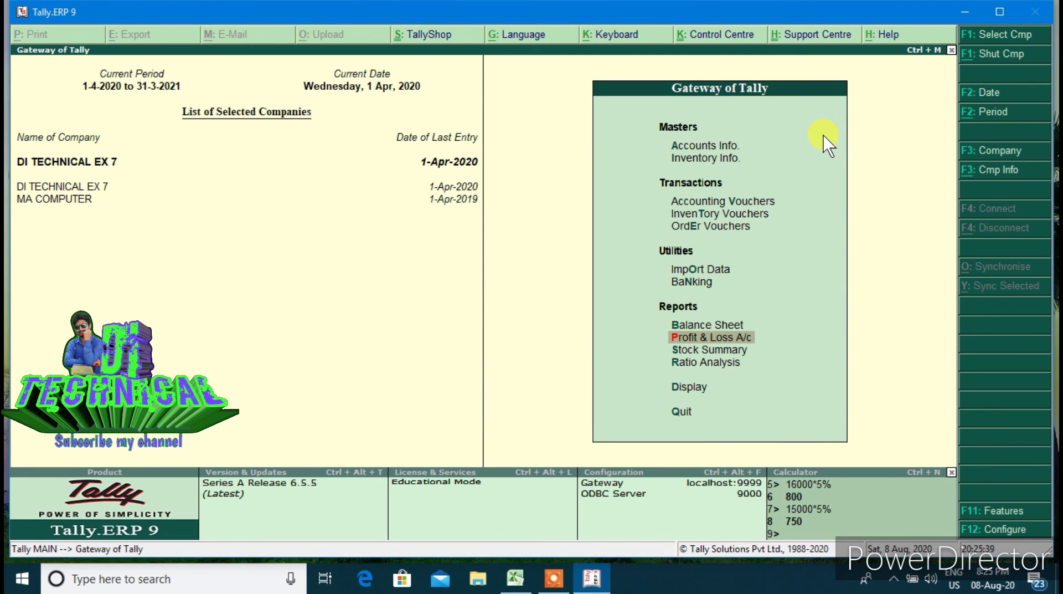
key(Return)
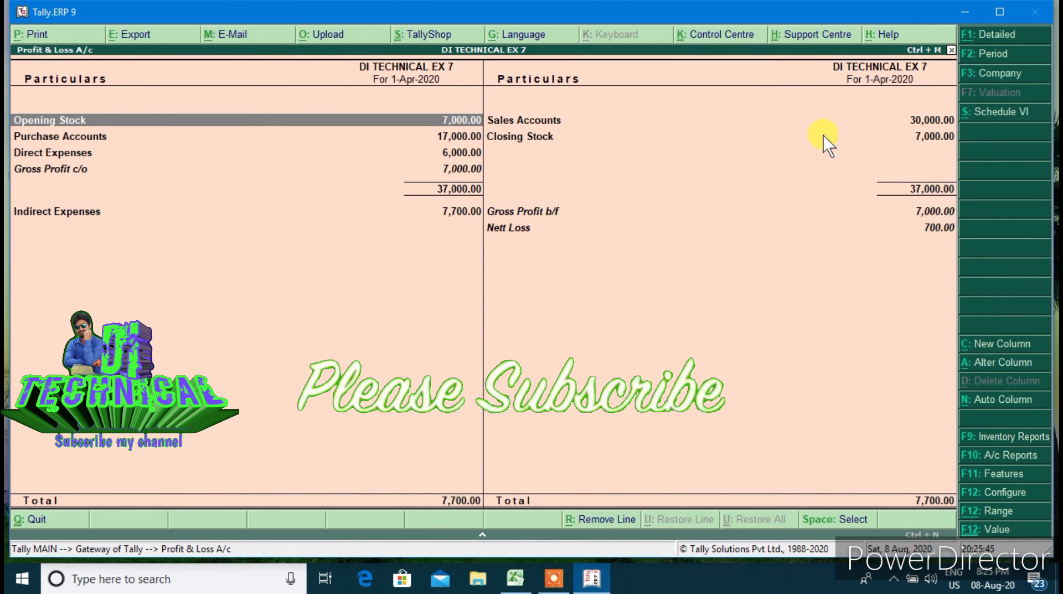
key(F2)
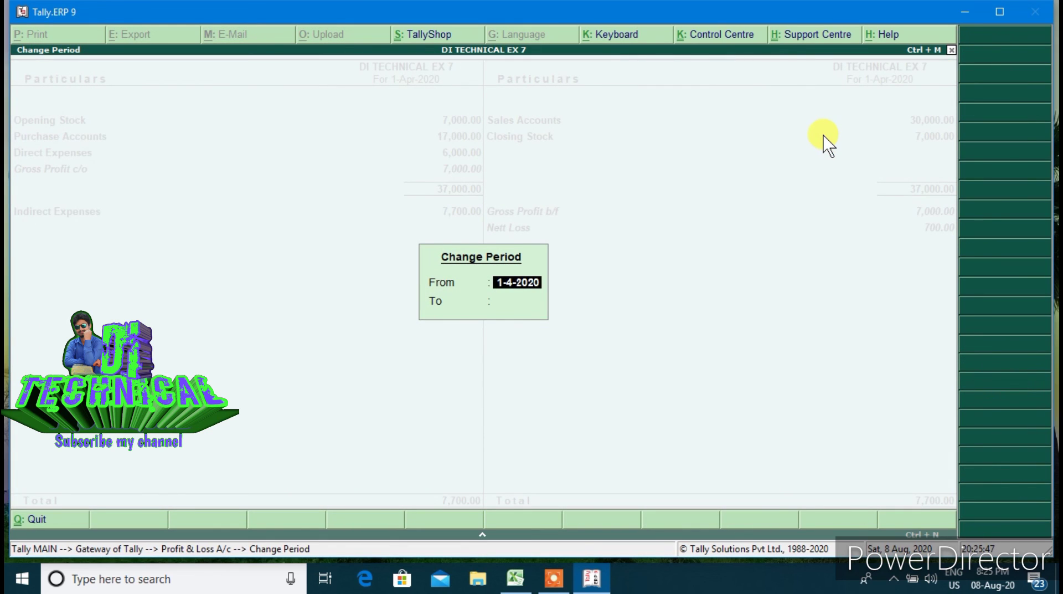
key(Return)
text(31.3)
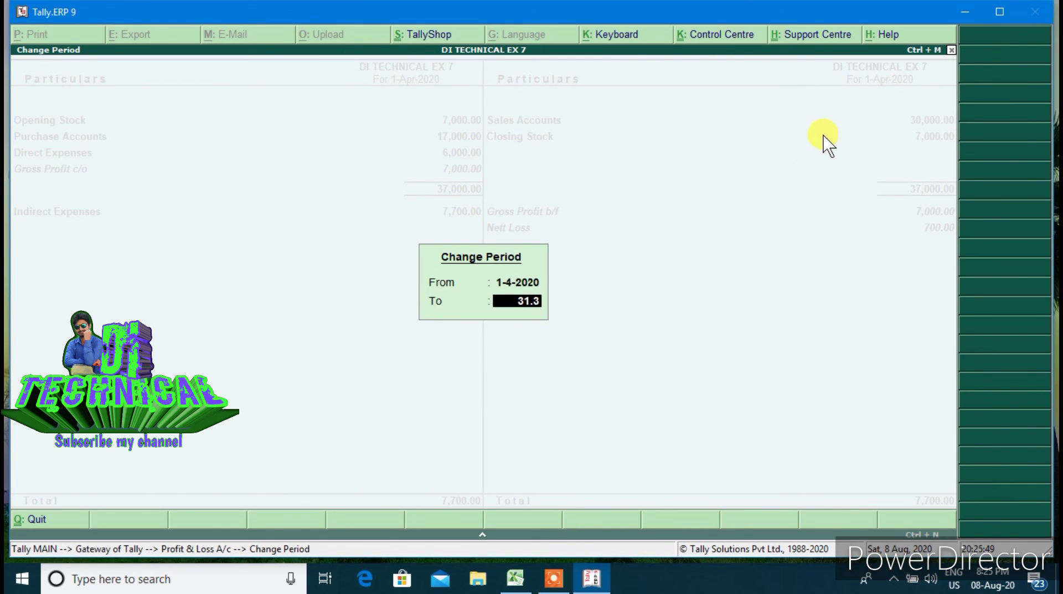
key(Return)
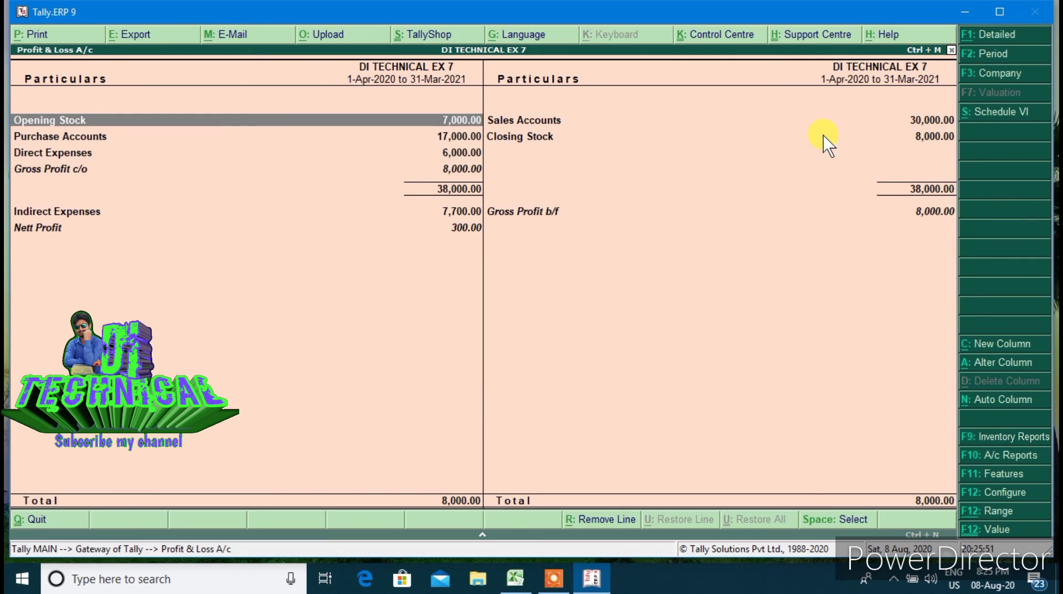
key(Down)
key(Down)
key(Down)
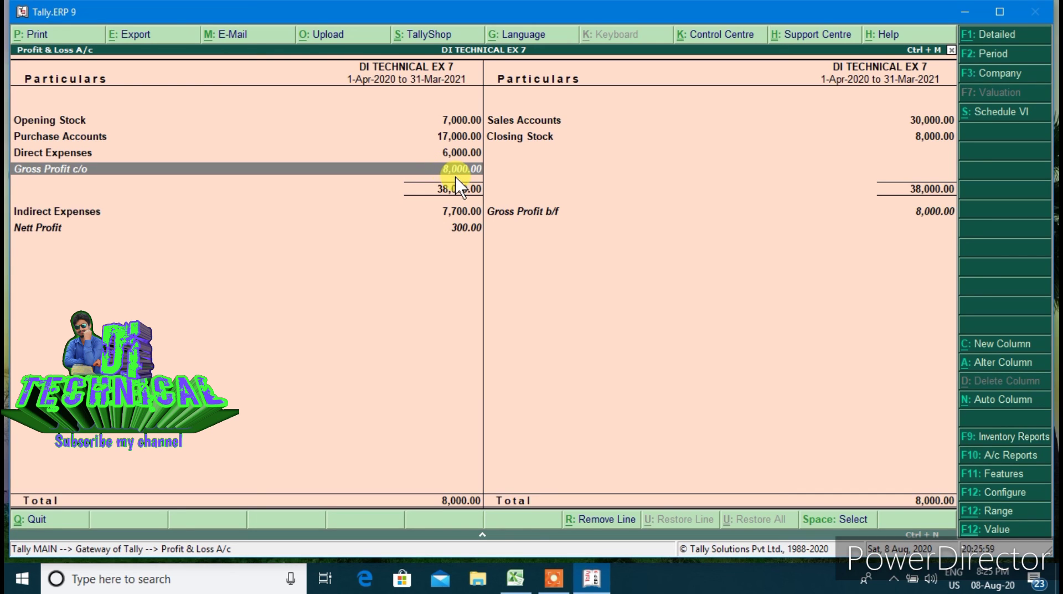
click(467, 233)
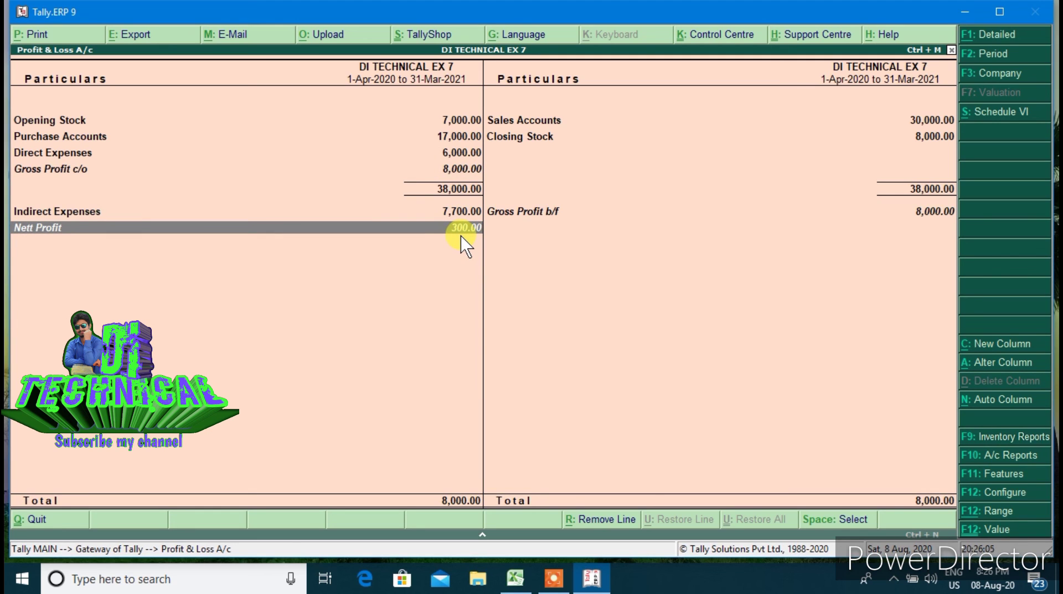
key(Escape)
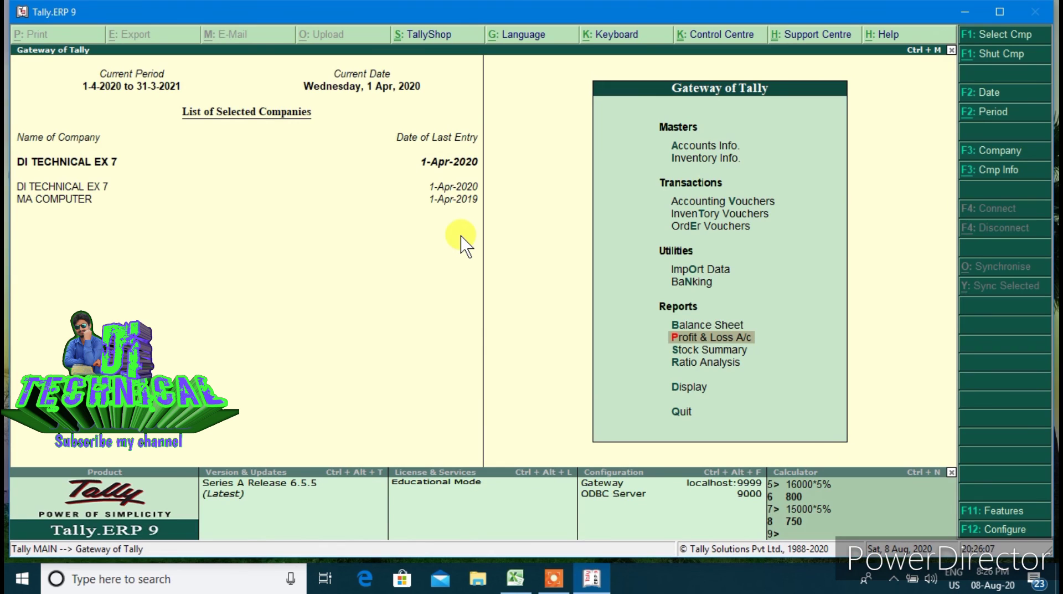
Check the Balance Sheet to 31-Mar-2021 balances at 67,000.00 on both sides
key(Up)
key(Return)
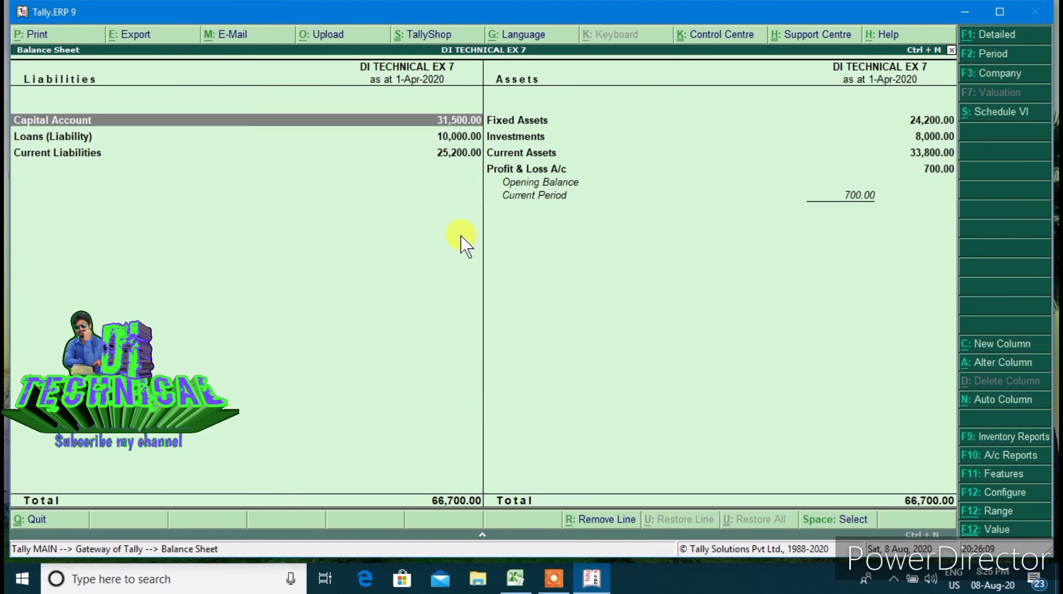
key(F2)
key(Return)
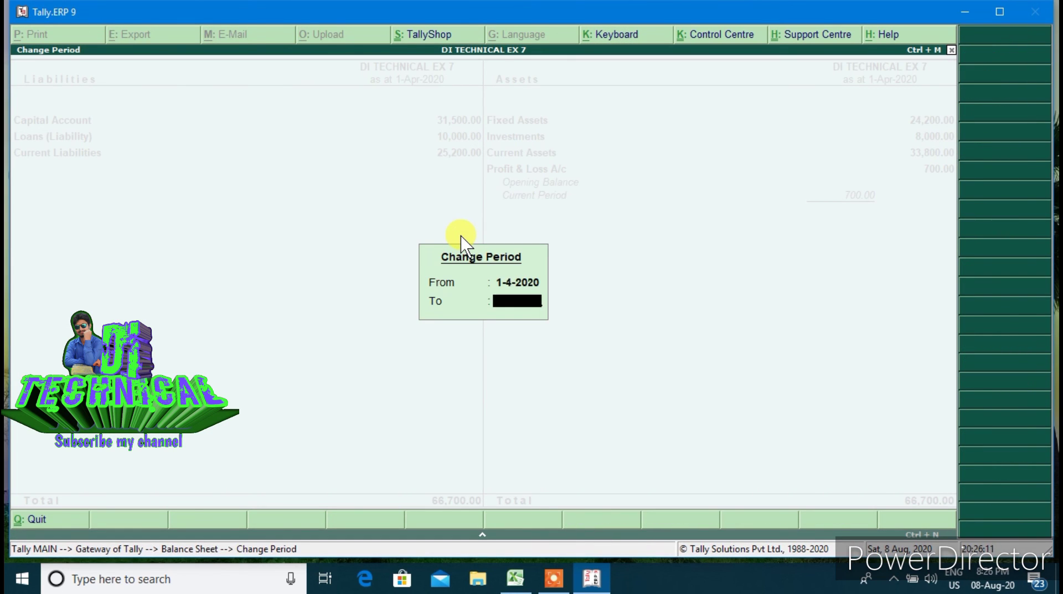
text(31.3)
key(Return)
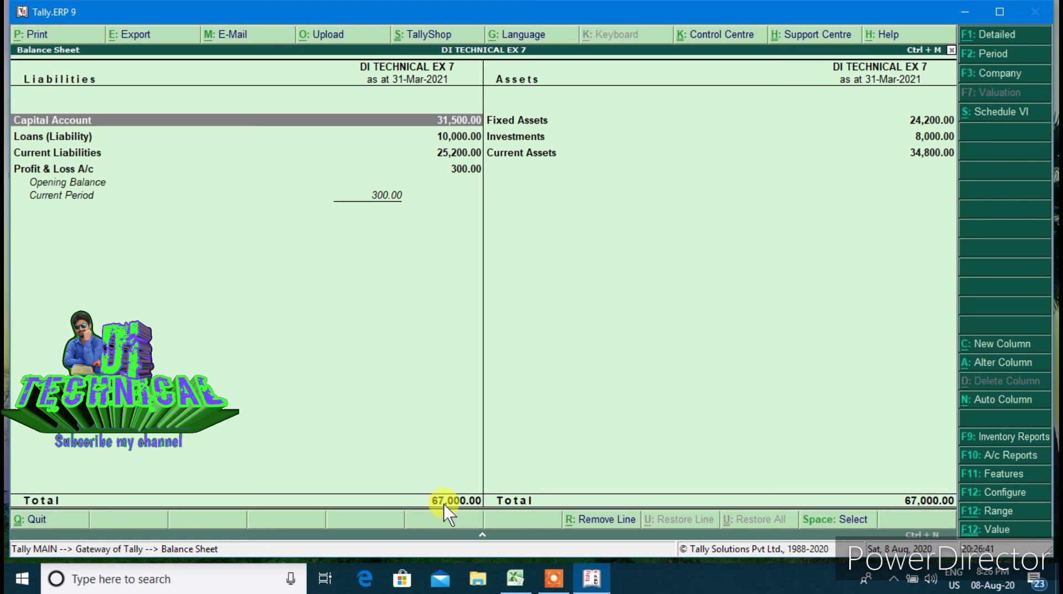
key(Escape)
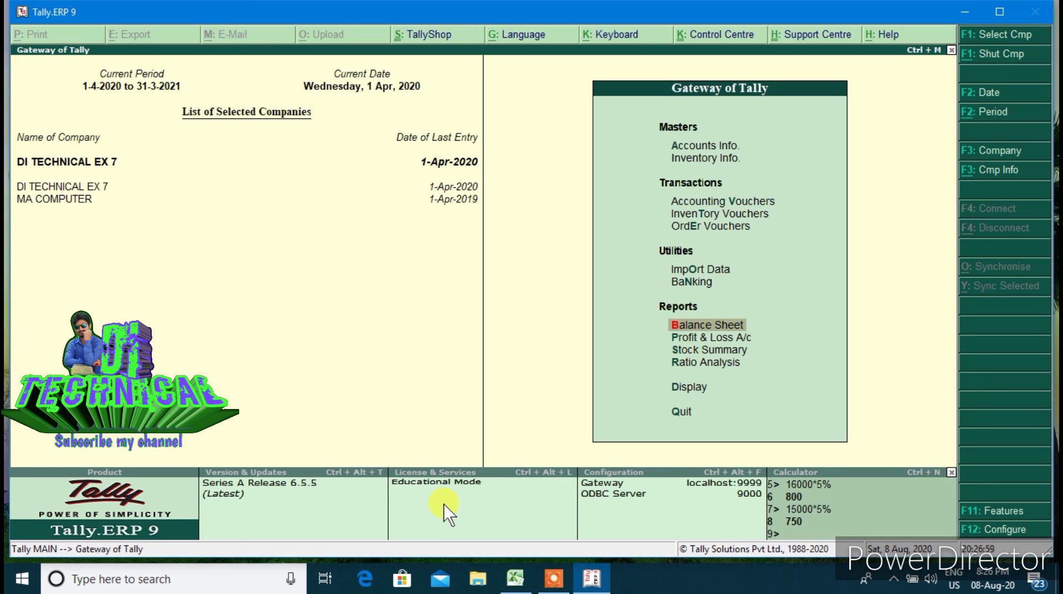
Show the 1-Apr-2020 Day Book in detailed view and browse the five journals
key(Down)
key(Down)
key(Down)
key(Down)
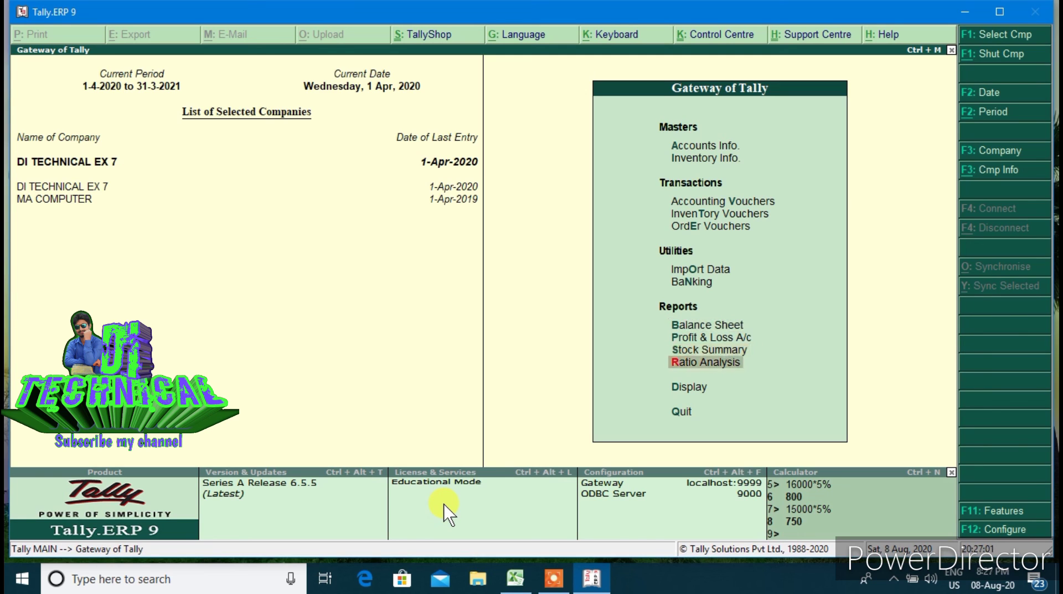
key(Return)
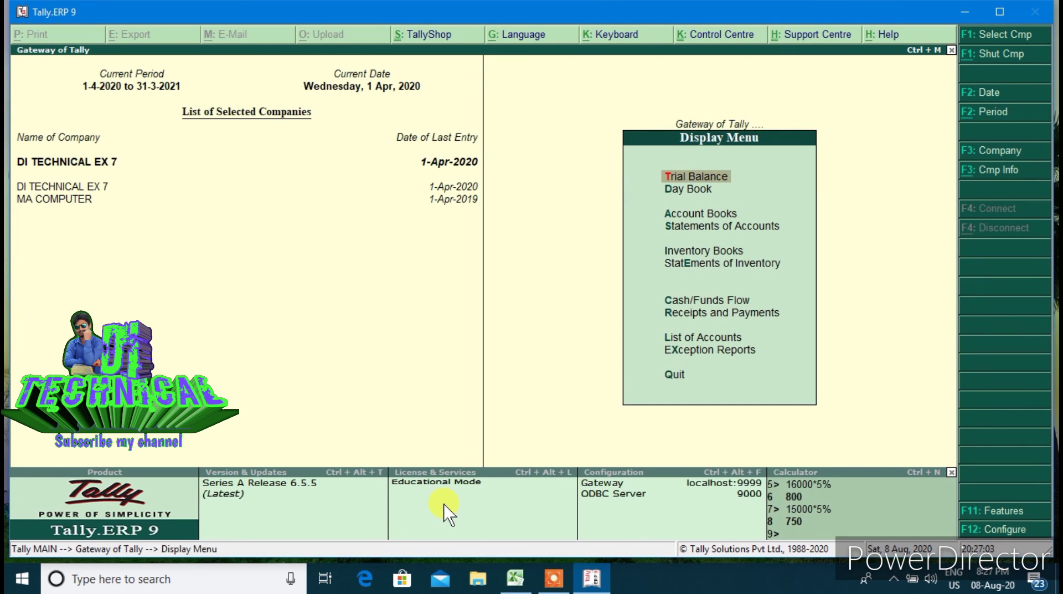
key(Down)
key(Return)
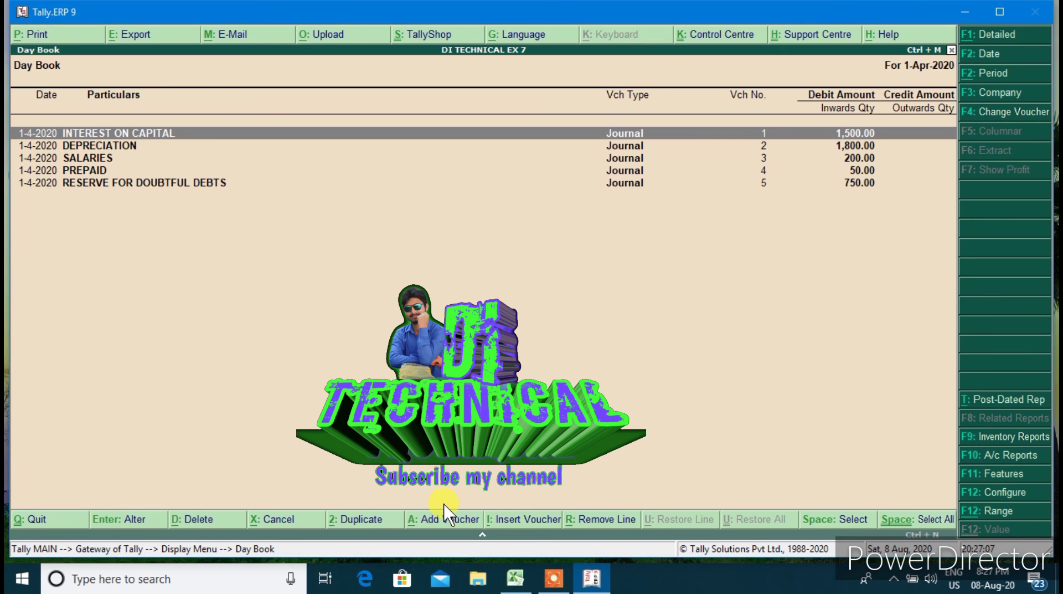
key(alt+F1)
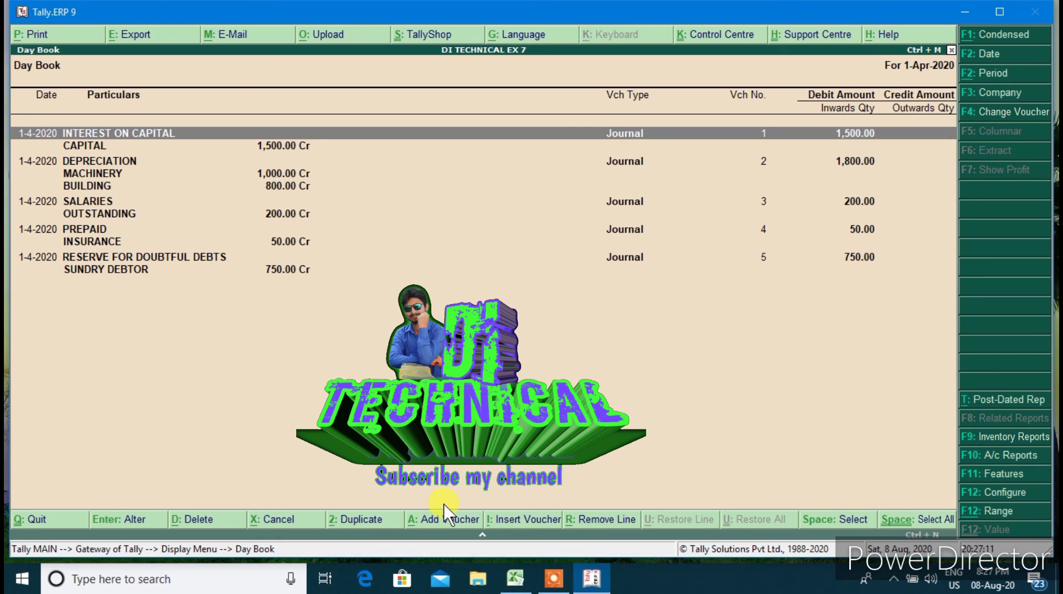
key(Down)
key(Down)
key(Down)
key(Down)
key(Down)
key(Down)
key(Down)
key(Down)
key(Down)
key(Down)
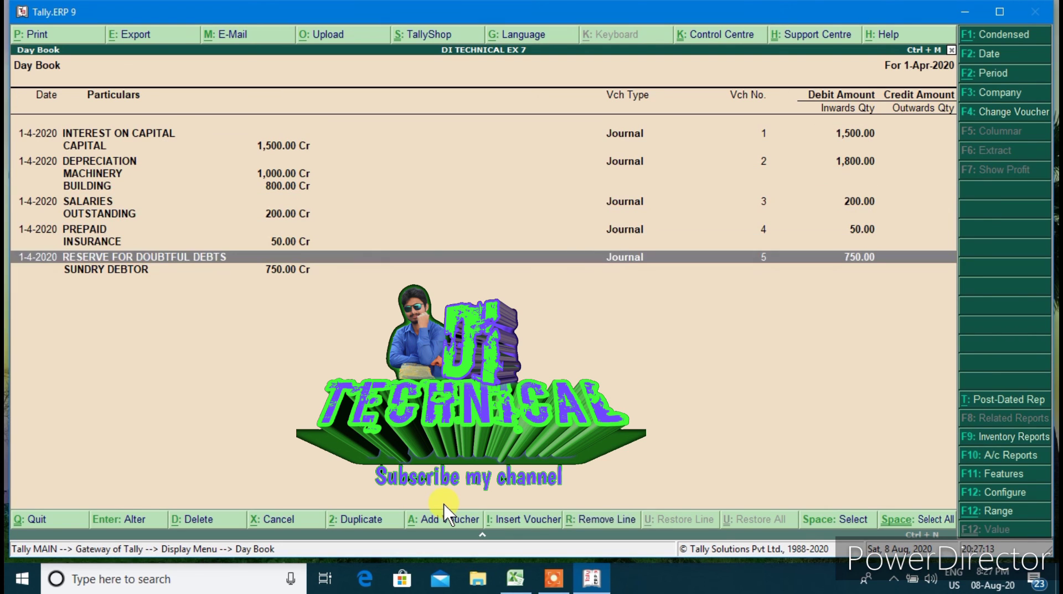
key(Up)
key(Up)
key(Up)
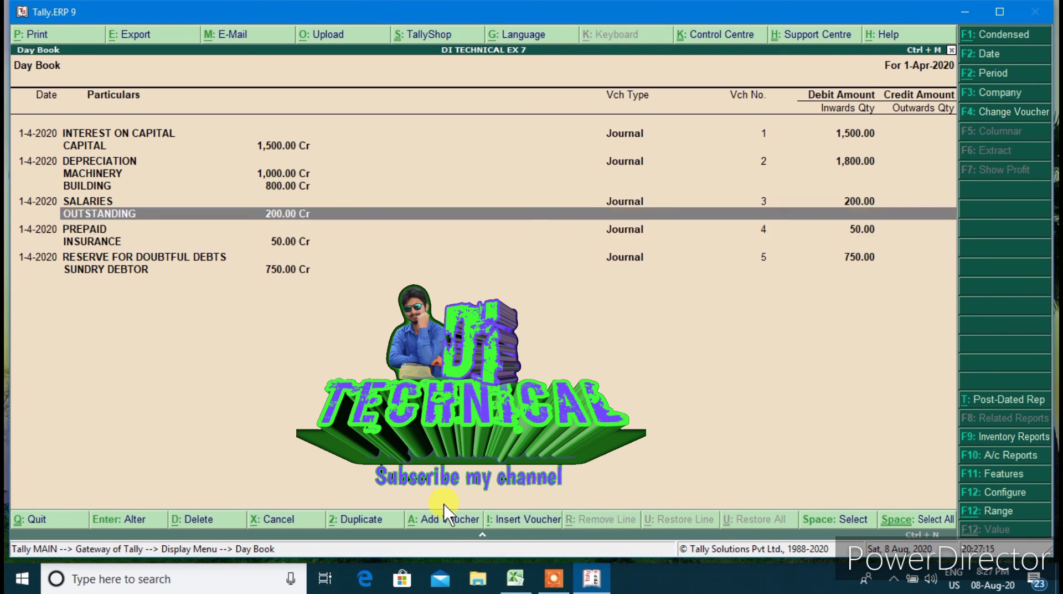
key(Down)
key(Down)
key(Down)
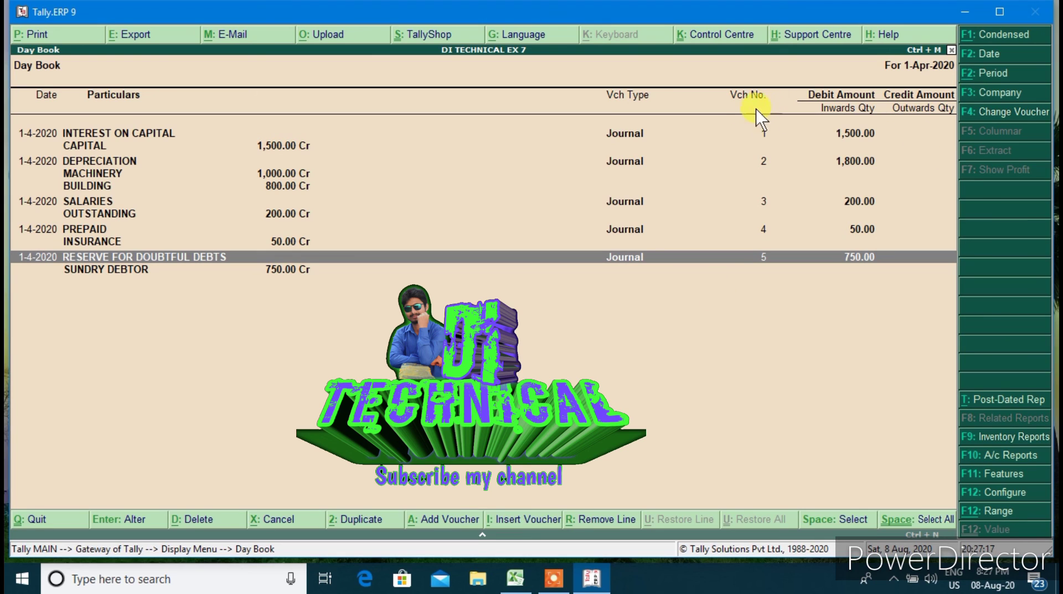